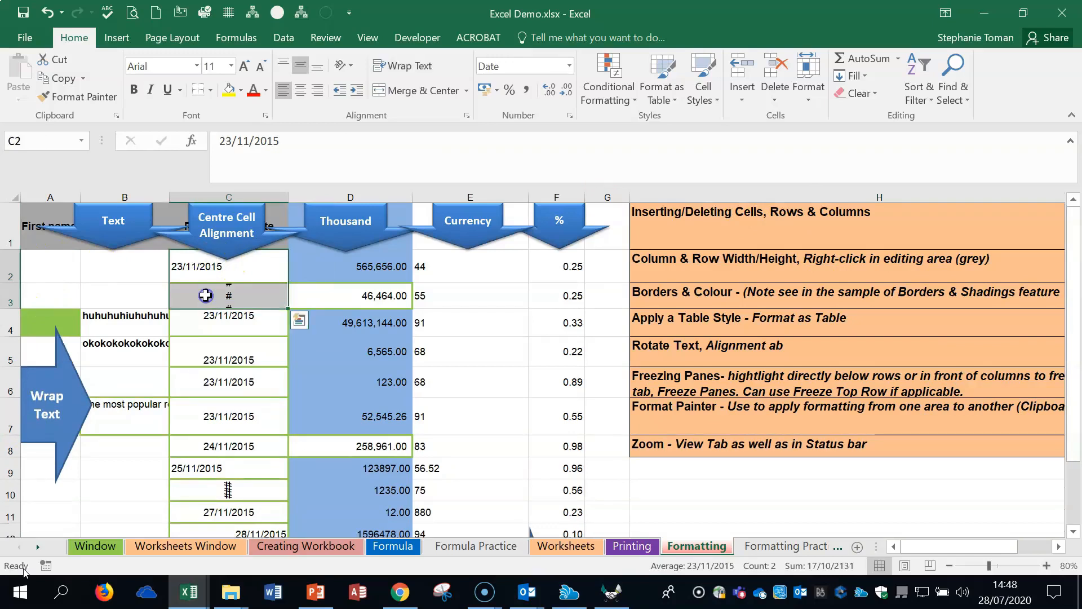
Insert two blank cells at C2:C3, shifting the existing registration dates down.
{"action": "right_click", "coordinate": [206, 294]}
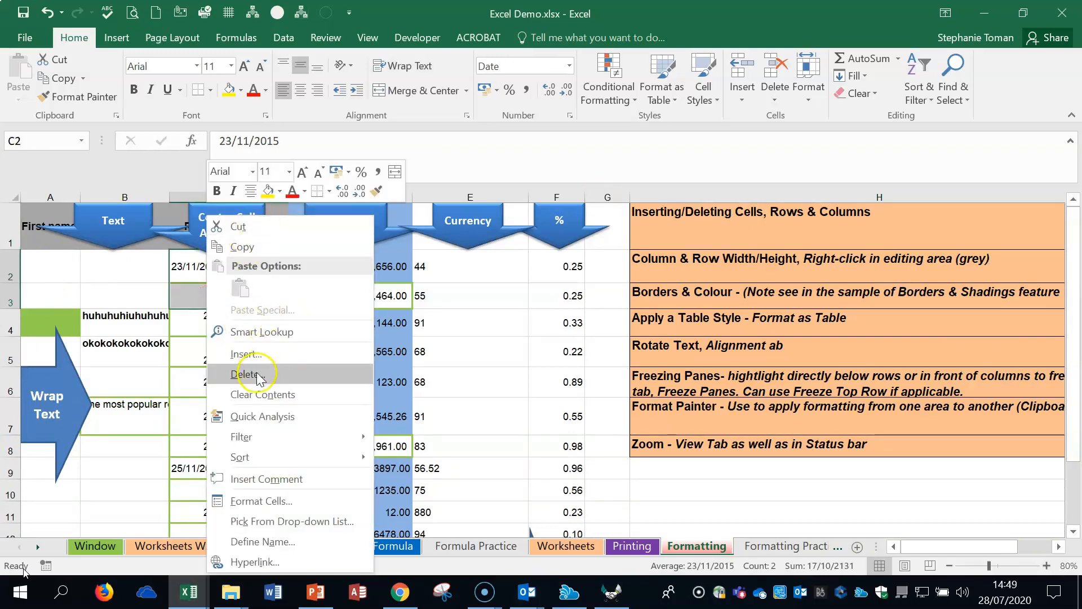
{"action": "left_click", "coordinate": [248, 354]}
{"action": "left_click", "coordinate": [200, 335]}
{"action": "left_click", "coordinate": [219, 401]}
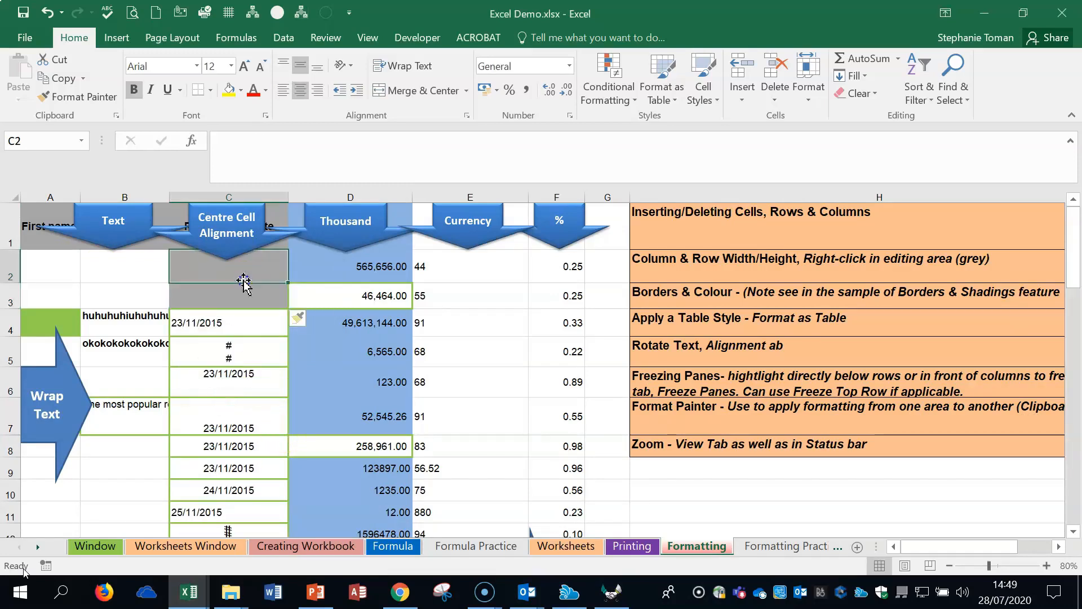
{"action": "left_click", "coordinate": [249, 299]}
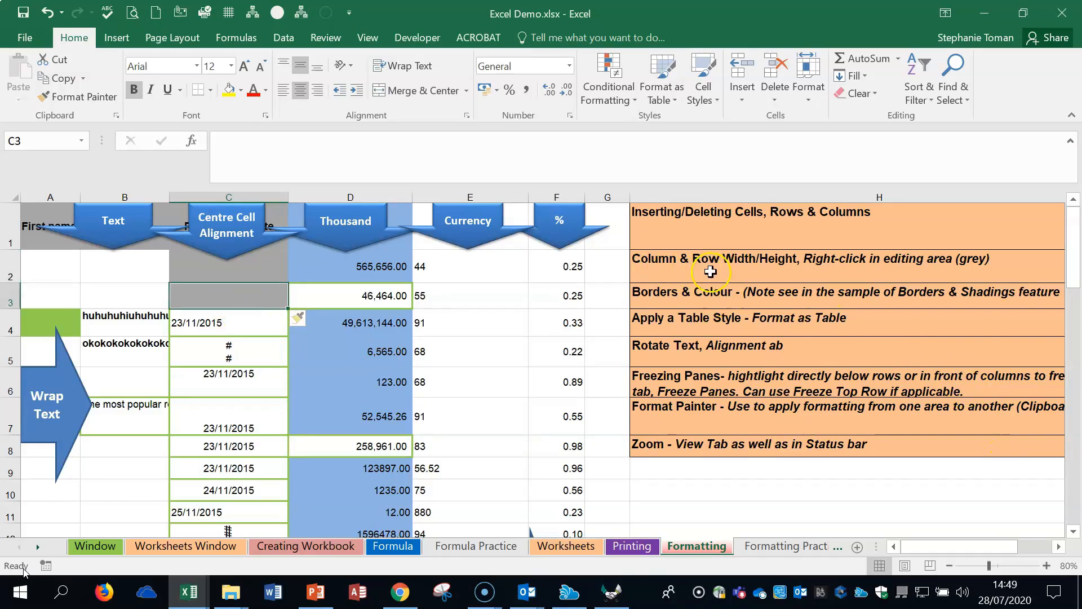
Check the width setting of column E and leave it without changes.
{"action": "left_click", "coordinate": [488, 194]}
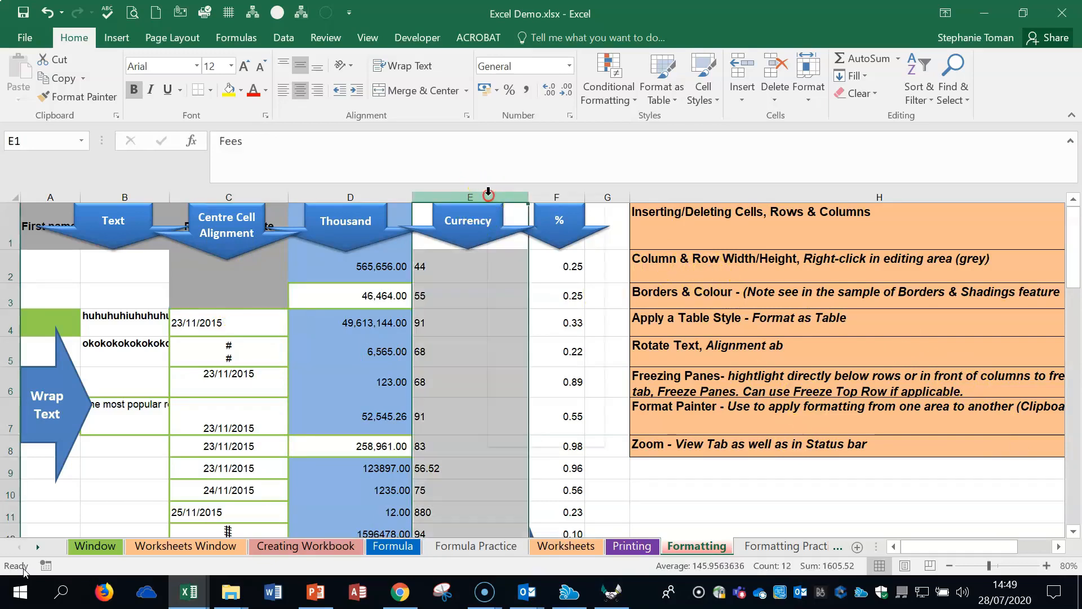
{"action": "right_click", "coordinate": [488, 193]}
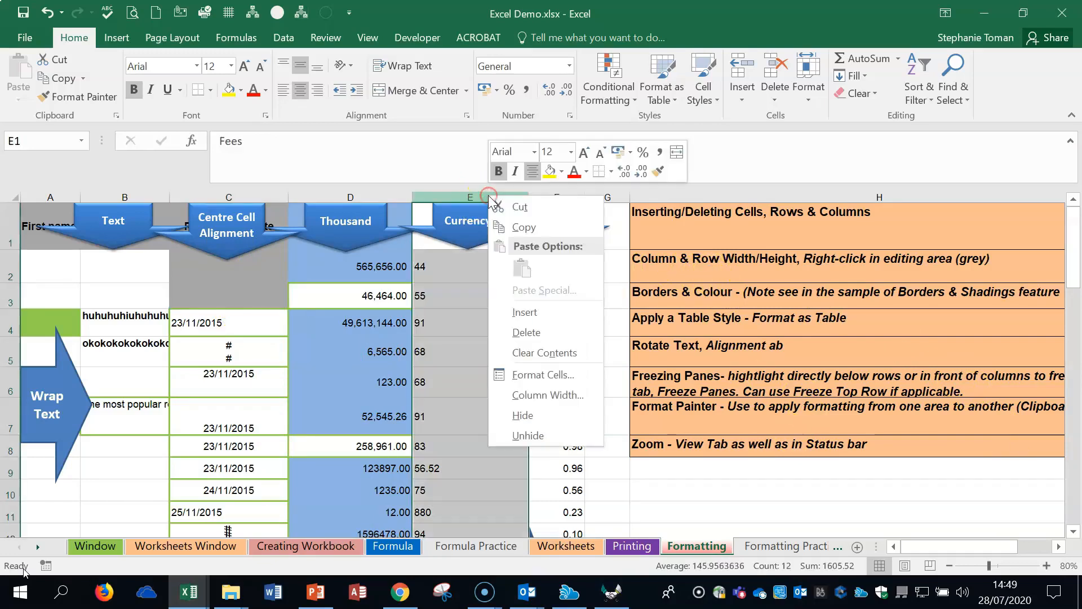
{"action": "left_click", "coordinate": [571, 395]}
{"action": "left_click", "coordinate": [603, 406]}
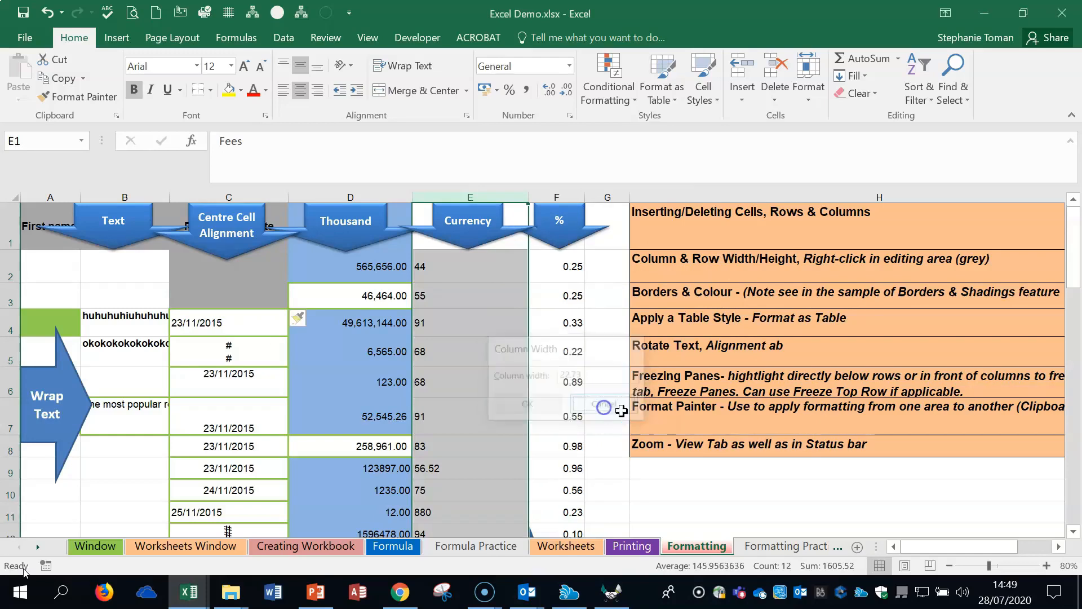
Check the height setting of row 3 and keep its value.
{"action": "right_click", "coordinate": [9, 296]}
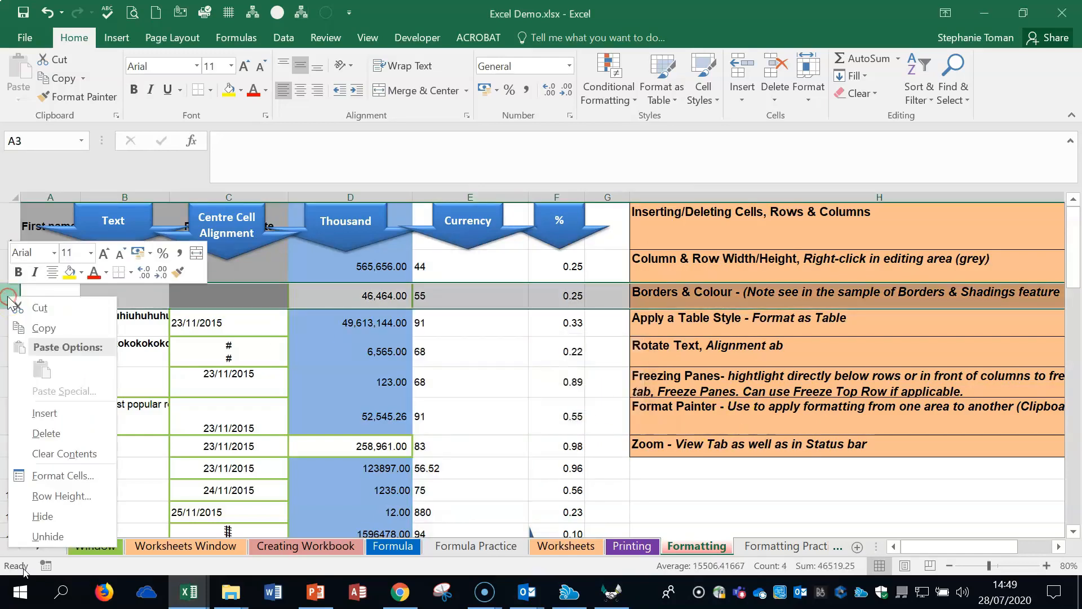
{"action": "left_click", "coordinate": [66, 496]}
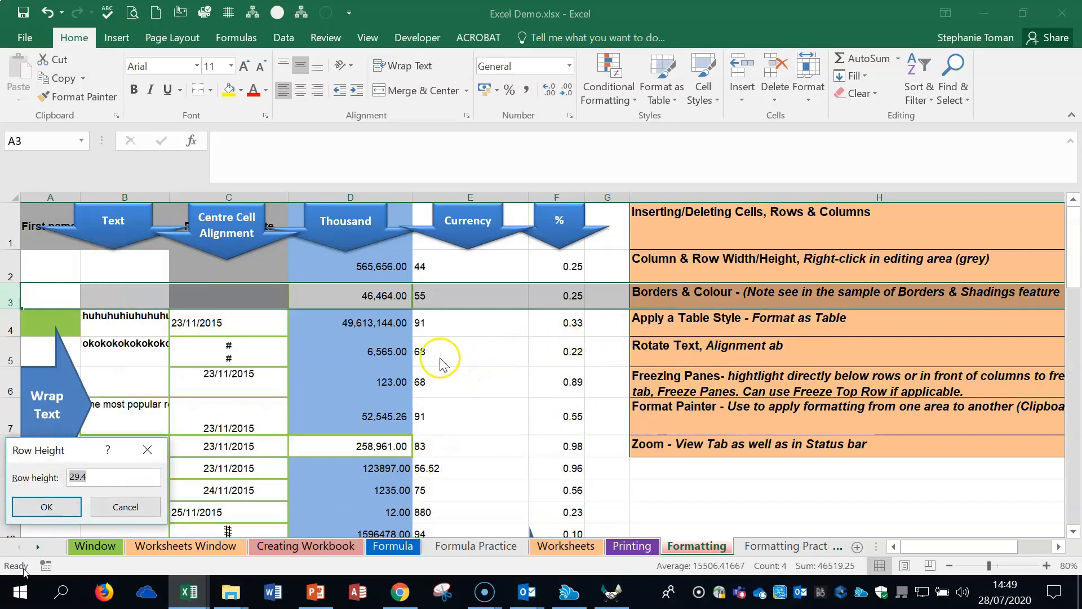
{"action": "key", "text": "Return"}
{"action": "left_click", "coordinate": [458, 353]}
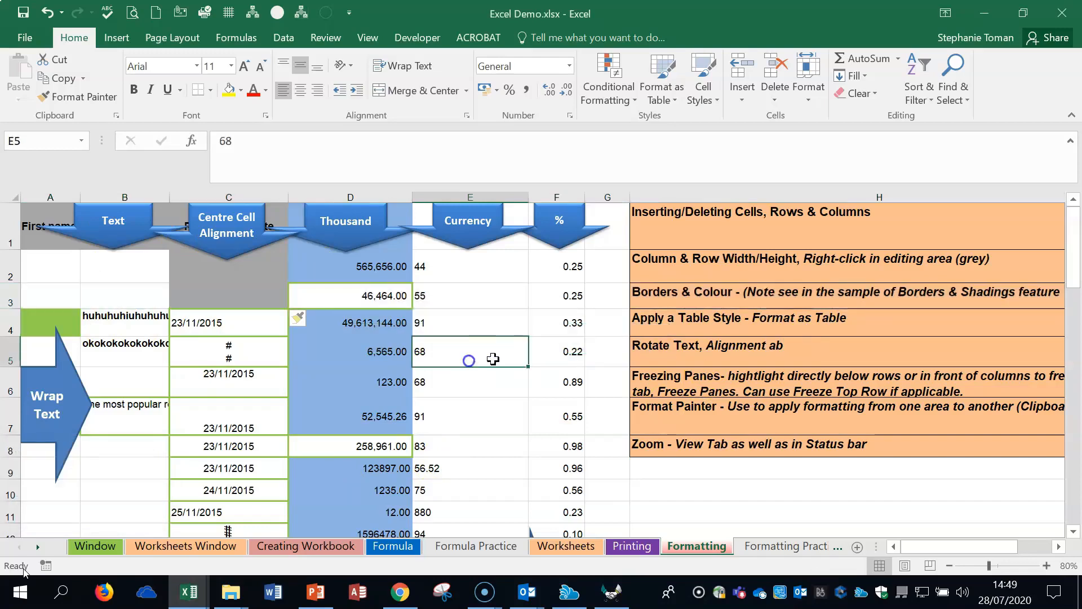
Open the detailed border settings for cells A2:B4 and add outline and inside borders.
{"action": "left_click_drag", "start_coordinate": [62, 264], "coordinate": [105, 333]}
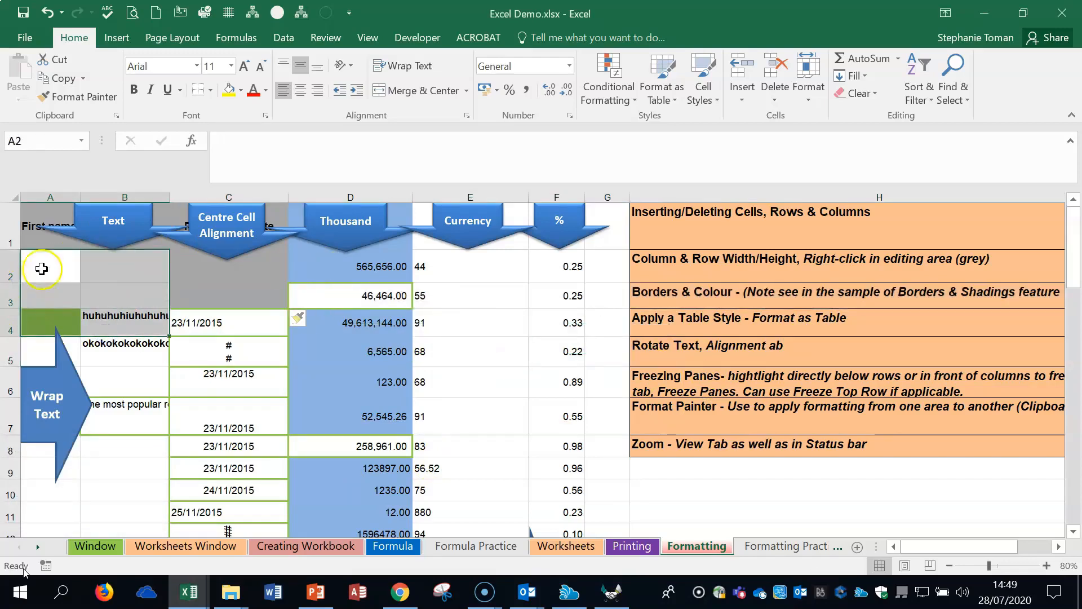
{"action": "left_click", "coordinate": [214, 90]}
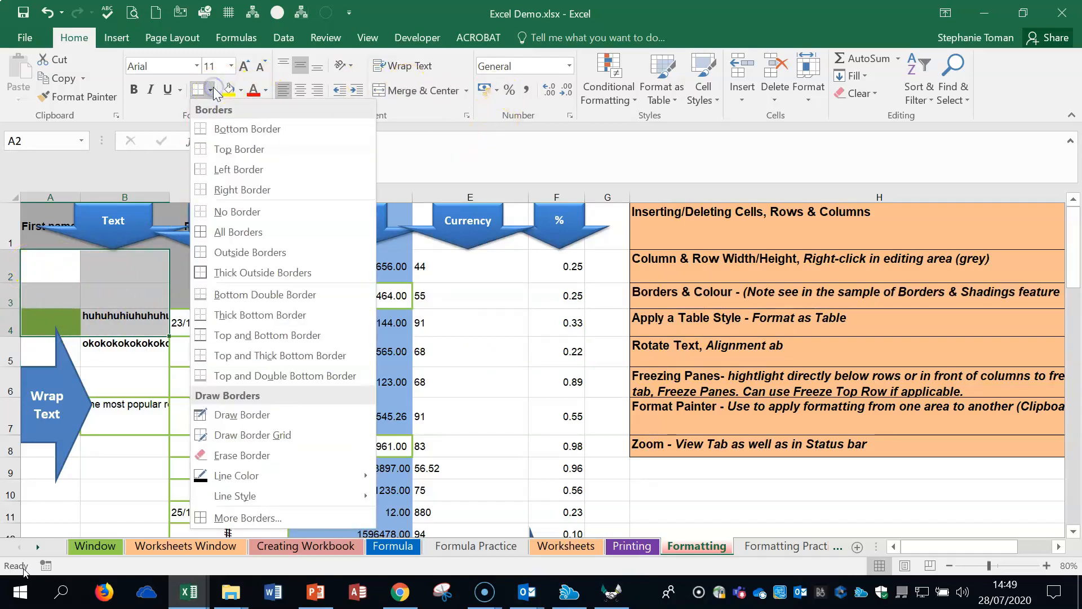
{"action": "left_click", "coordinate": [246, 519]}
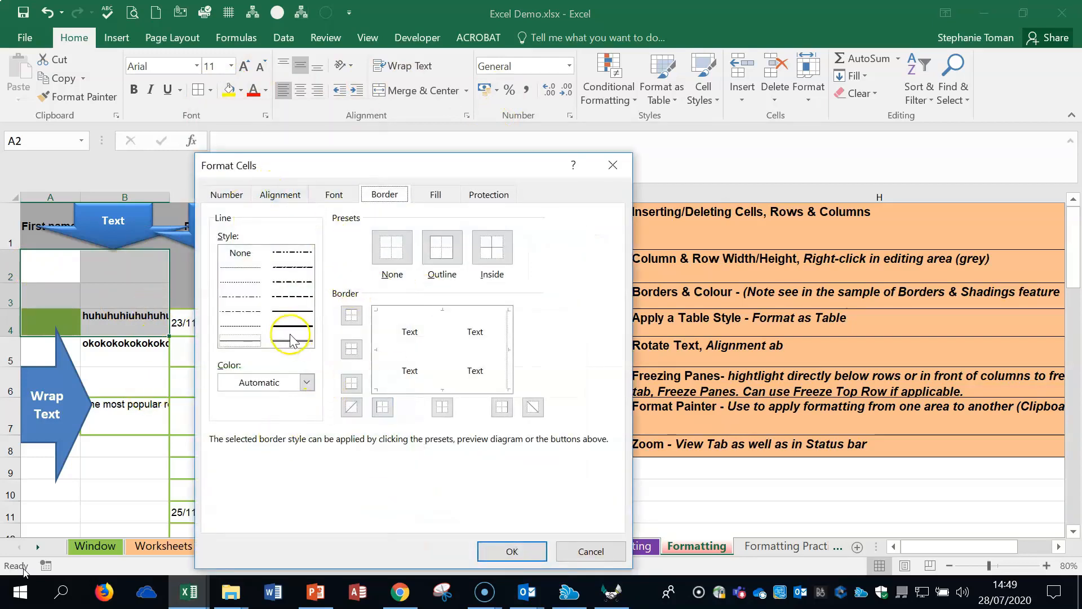
{"action": "left_click", "coordinate": [442, 249]}
{"action": "left_click", "coordinate": [493, 249]}
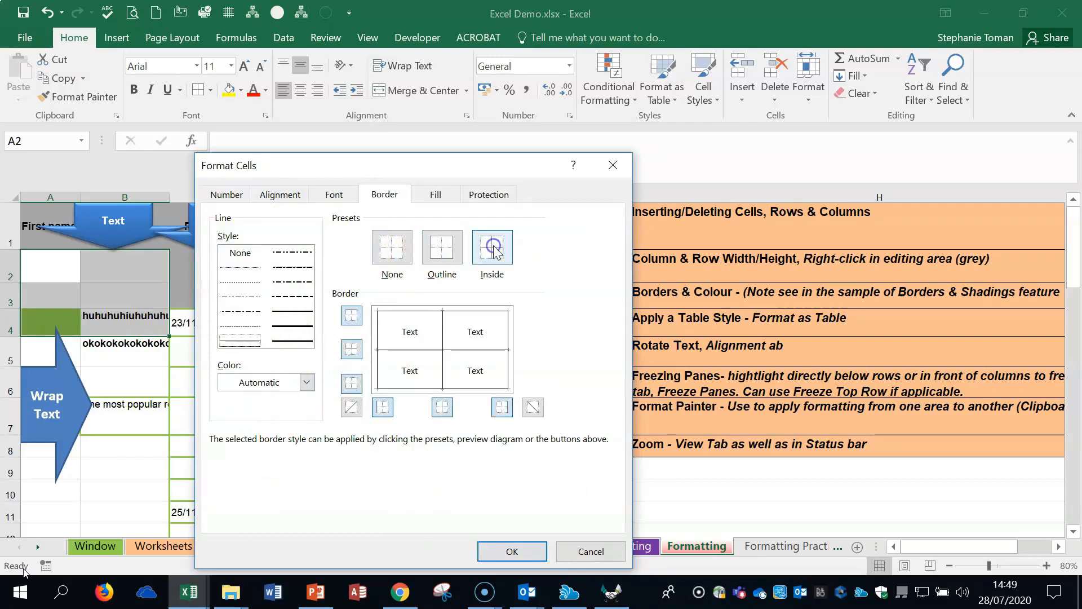
Recolour the outline and inside borders of cells A2:B4 to standard red and apply them.
{"action": "left_click", "coordinate": [308, 383]}
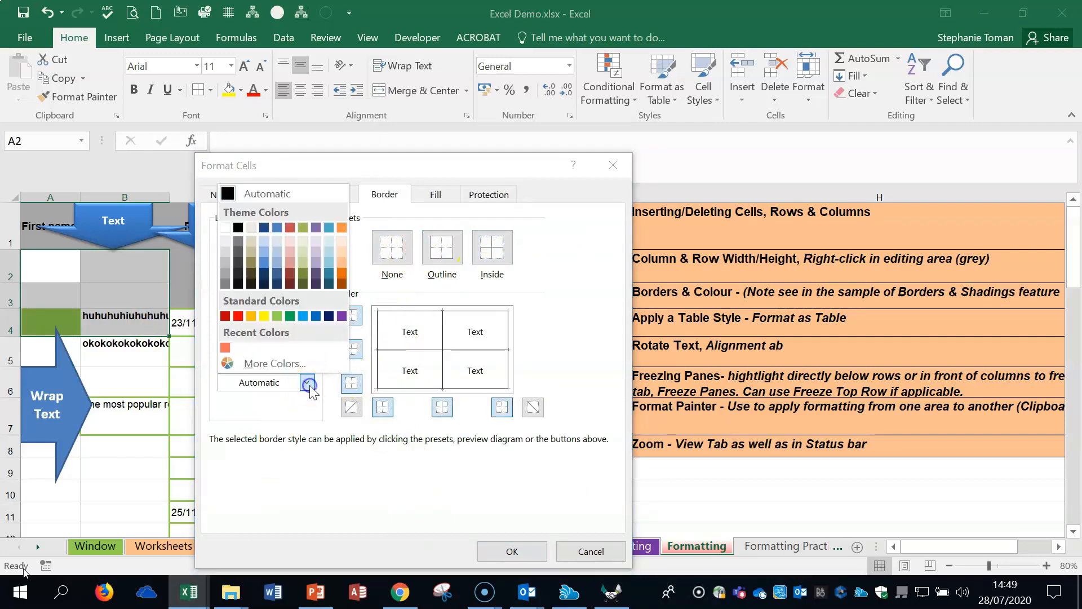
{"action": "left_click", "coordinate": [238, 316]}
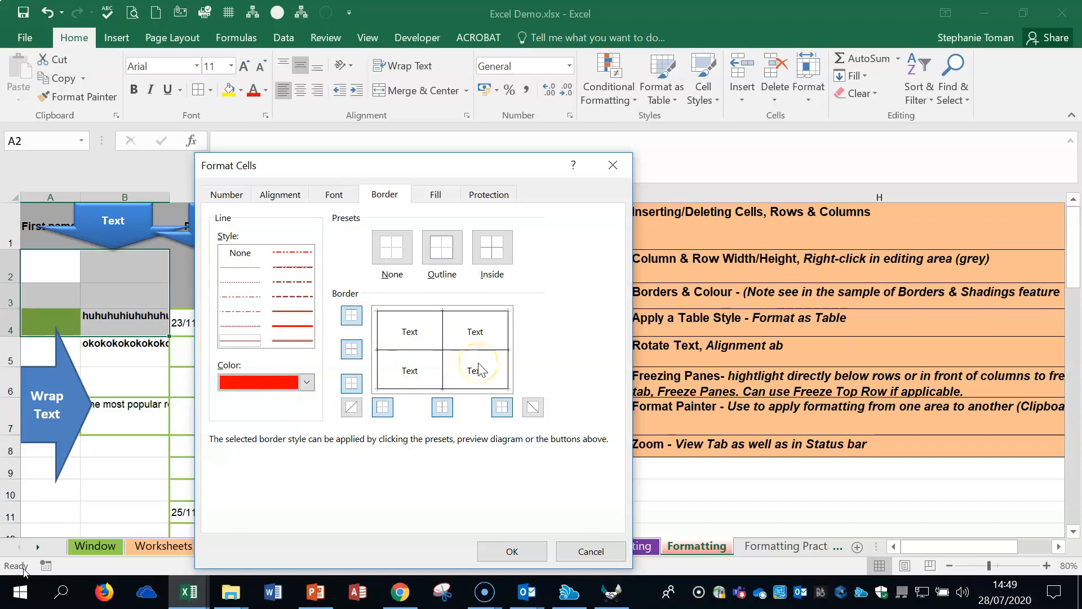
{"action": "left_click", "coordinate": [442, 246]}
{"action": "left_click", "coordinate": [498, 251]}
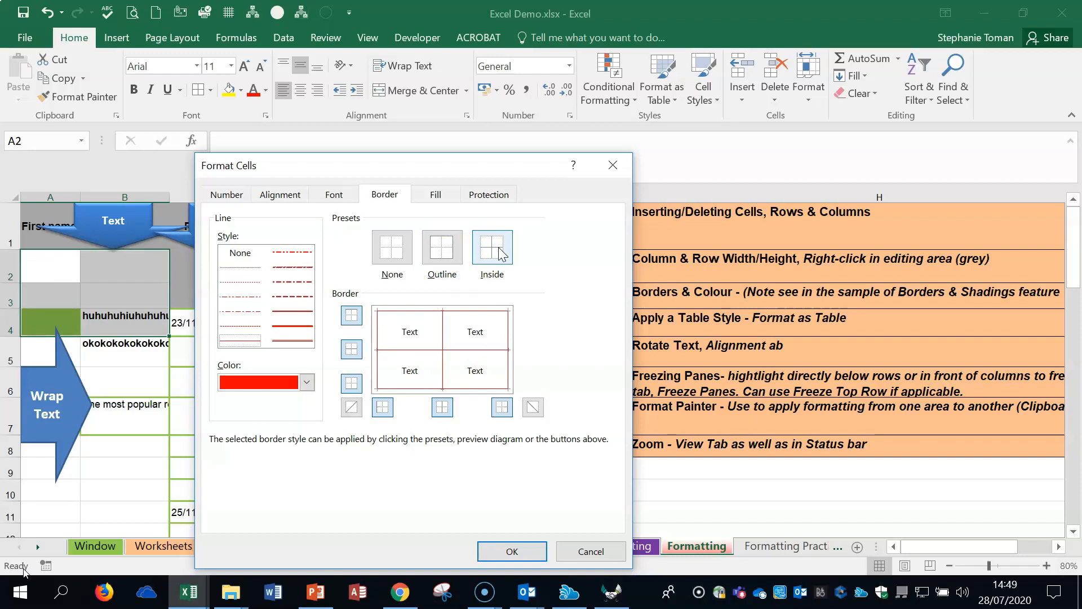
{"action": "left_click", "coordinate": [292, 327]}
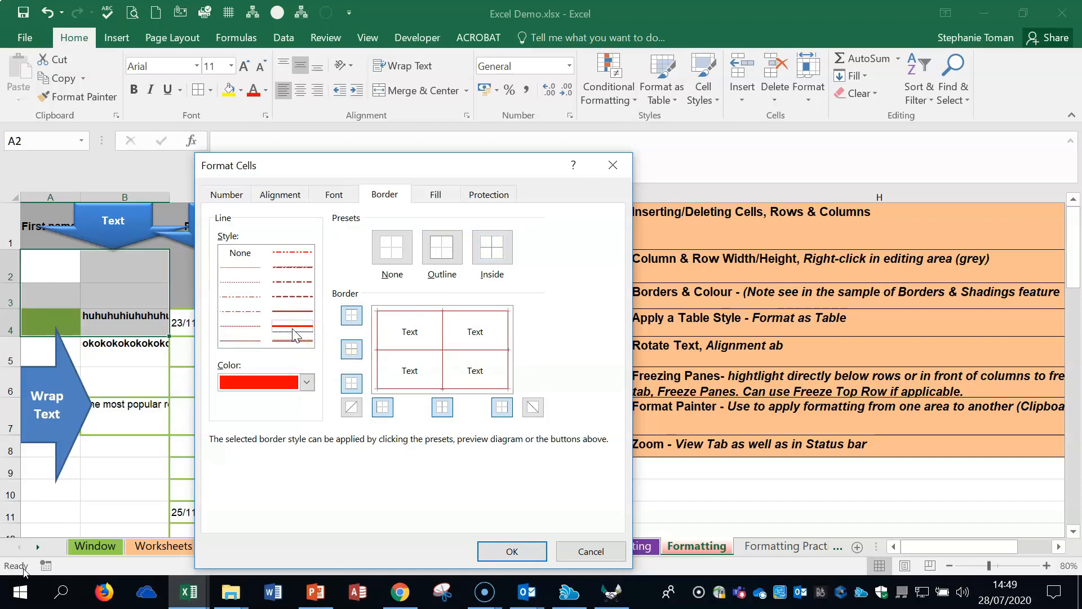
{"action": "left_click", "coordinate": [485, 551]}
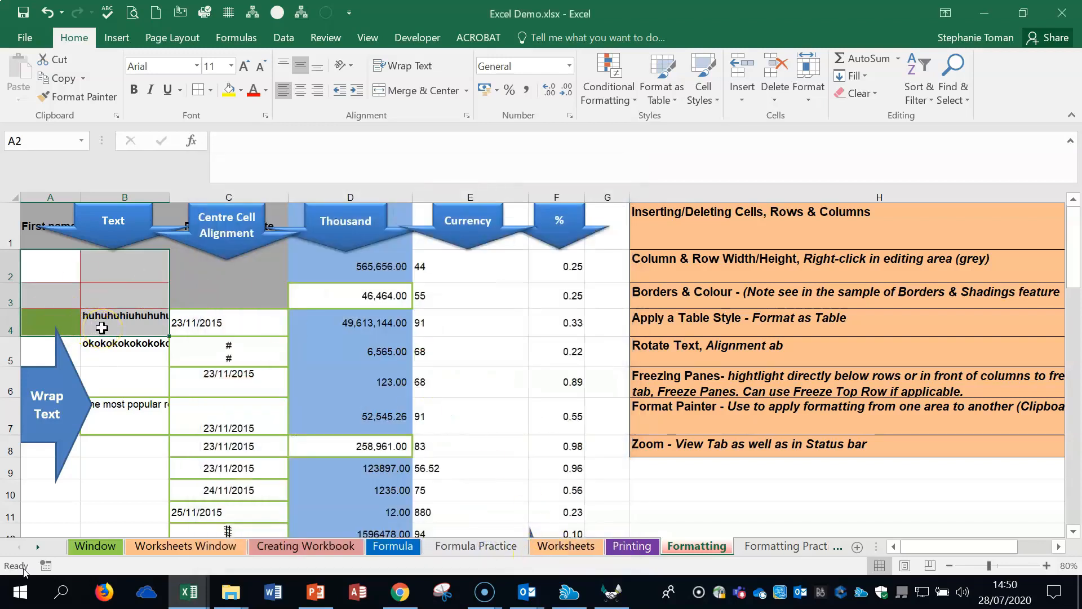
{"action": "left_click", "coordinate": [757, 323]}
{"action": "left_click", "coordinate": [758, 436]}
{"action": "left_click", "coordinate": [753, 319]}
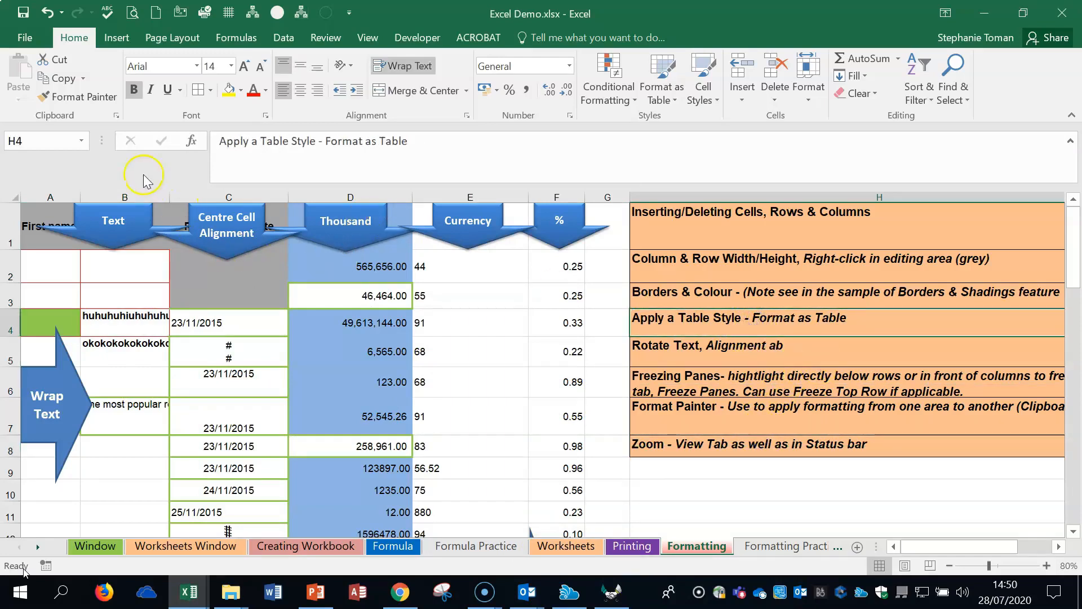
Turn on text wrapping for the whole of column B.
{"action": "left_click", "coordinate": [110, 319]}
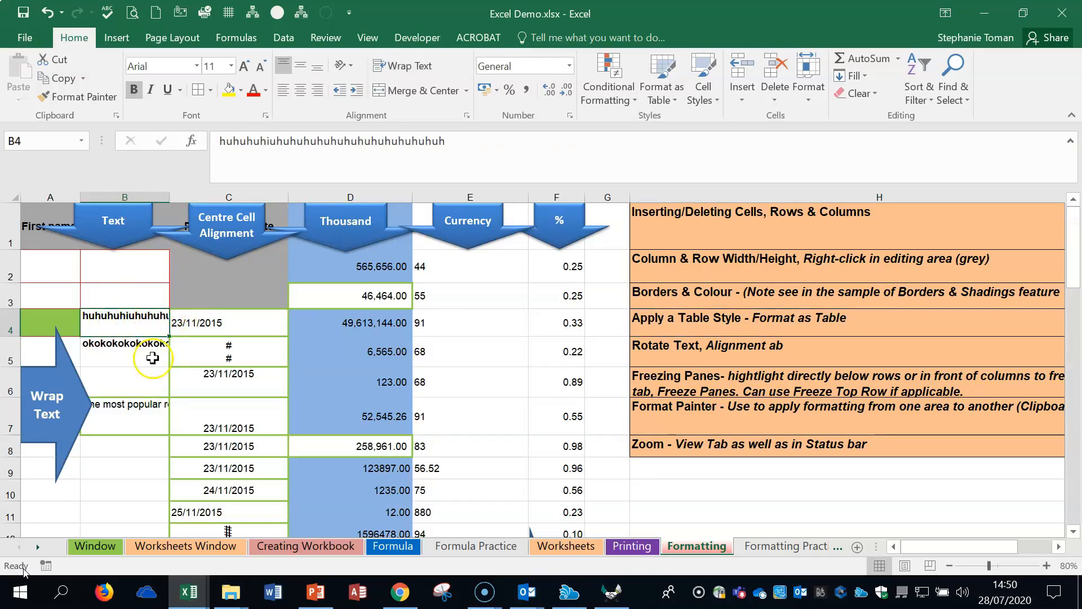
{"action": "left_click", "coordinate": [109, 411]}
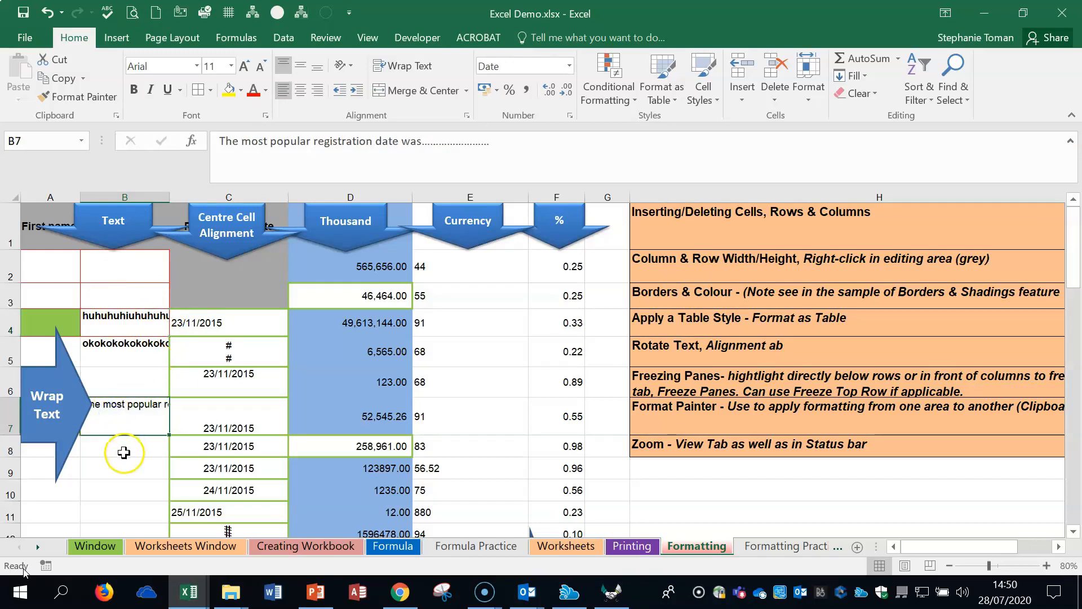
{"action": "left_click", "coordinate": [122, 193]}
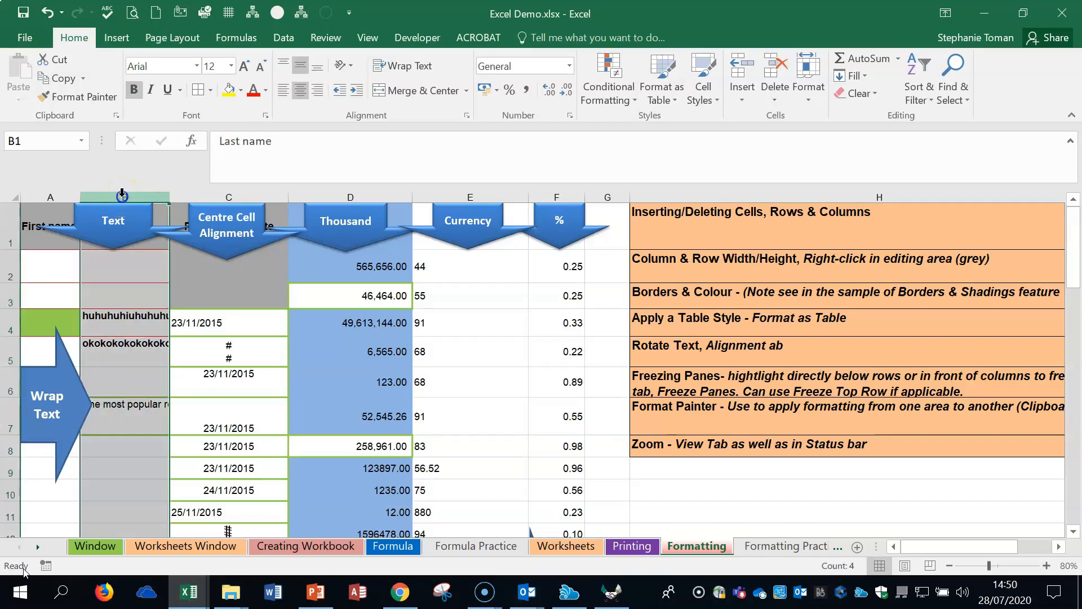
{"action": "left_click", "coordinate": [424, 68]}
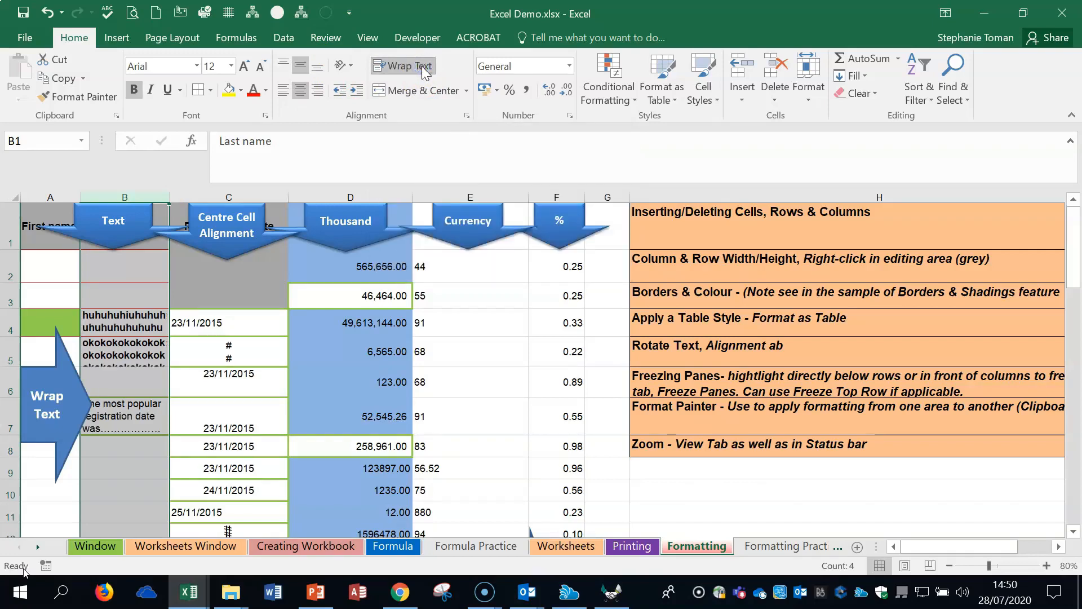
{"action": "left_click", "coordinate": [424, 67]}
{"action": "left_click", "coordinate": [424, 68]}
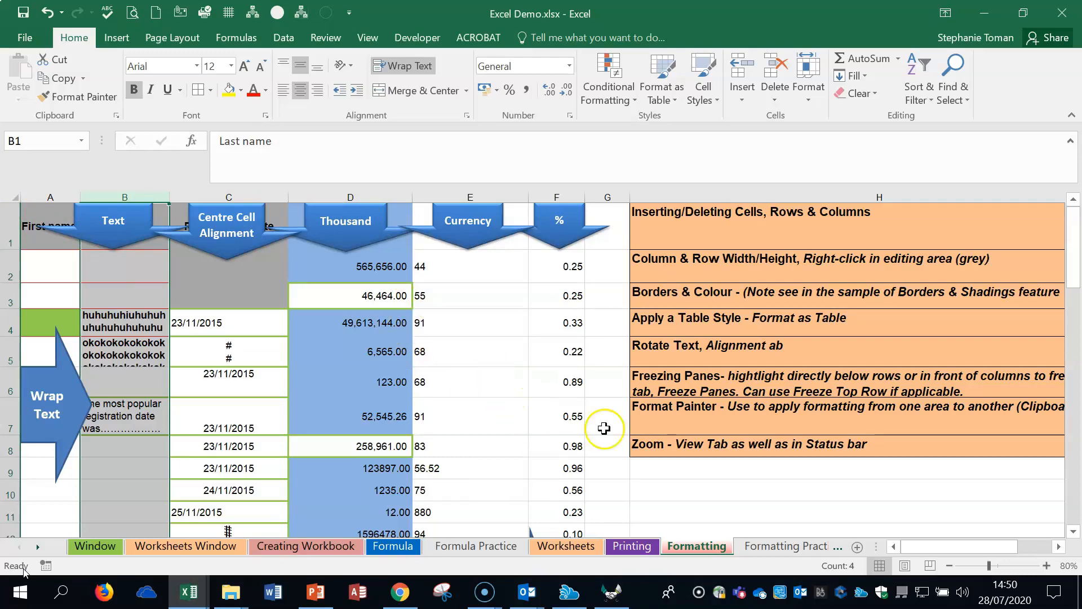
Try formatting cells C7:F11 as a table with headers in a black Medium style, and undo it.
{"action": "left_click", "coordinate": [820, 326]}
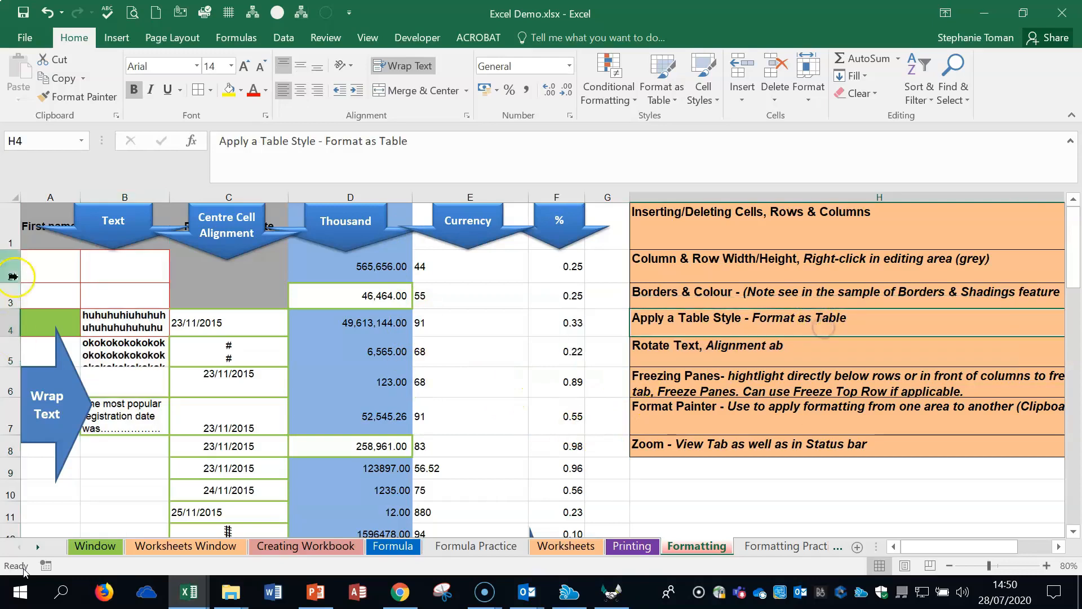
{"action": "left_click", "coordinate": [60, 268]}
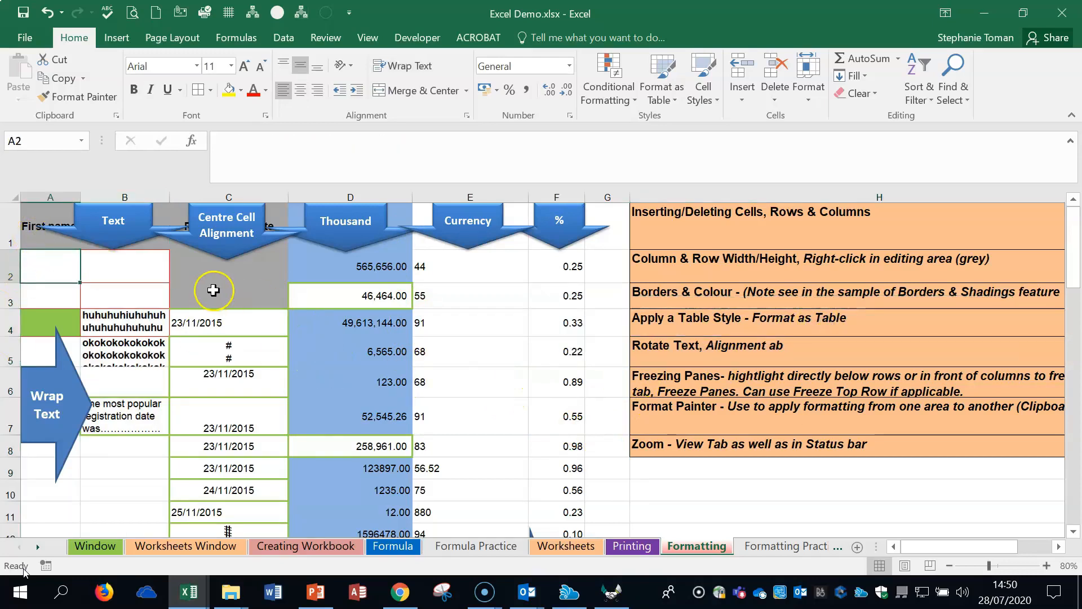
{"action": "left_click_drag", "start_coordinate": [196, 426], "coordinate": [558, 502]}
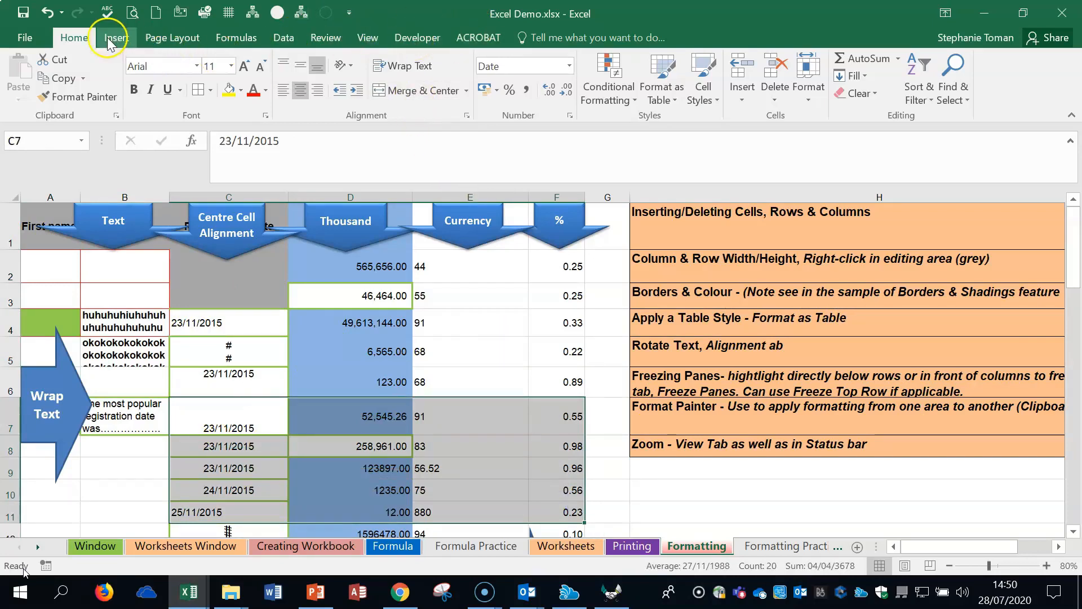
{"action": "left_click", "coordinate": [679, 101]}
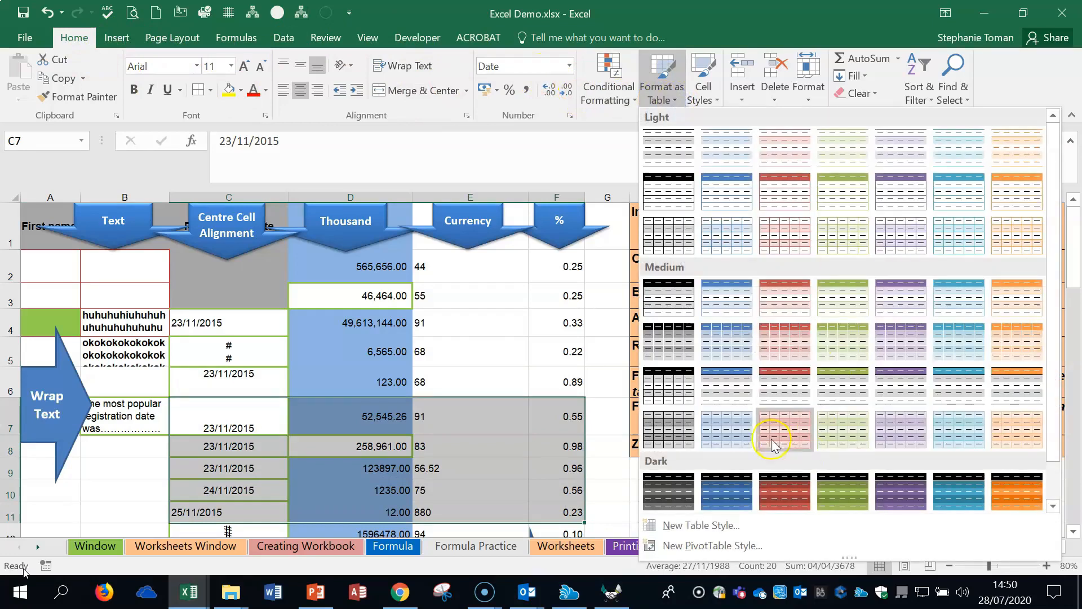
{"action": "left_click", "coordinate": [667, 395]}
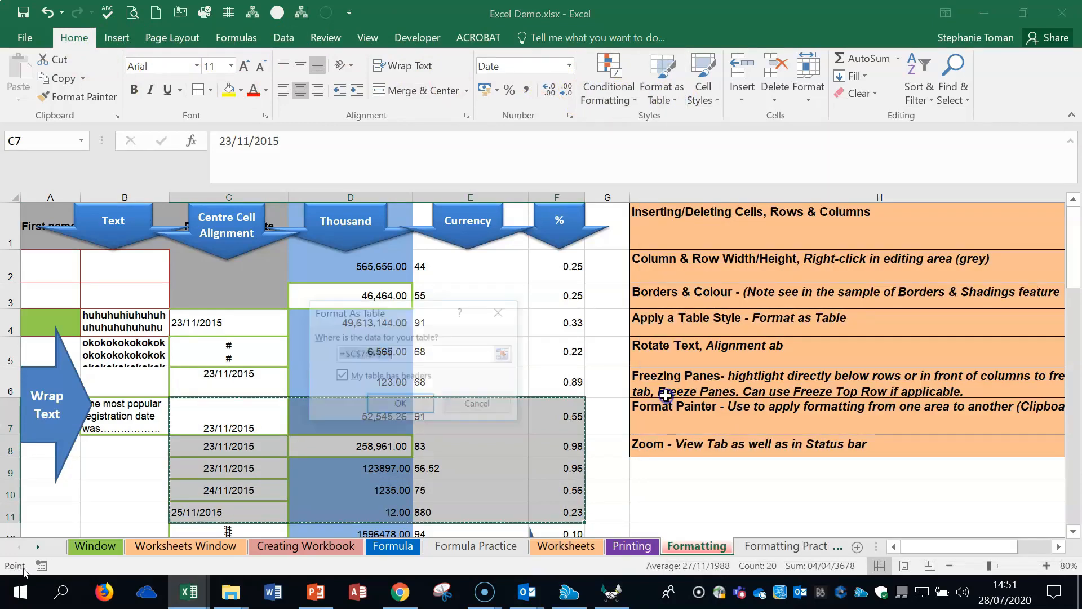
{"action": "left_click", "coordinate": [396, 406]}
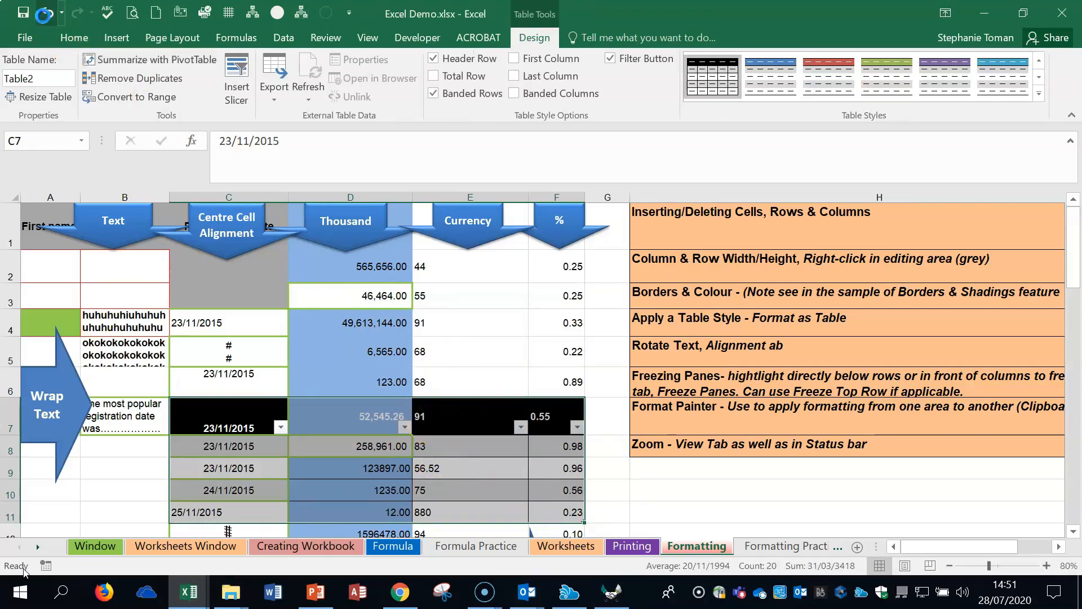
{"action": "left_click", "coordinate": [47, 12]}
Set the text orientation of cell B4 to Vertical Text.
{"action": "left_click", "coordinate": [768, 357]}
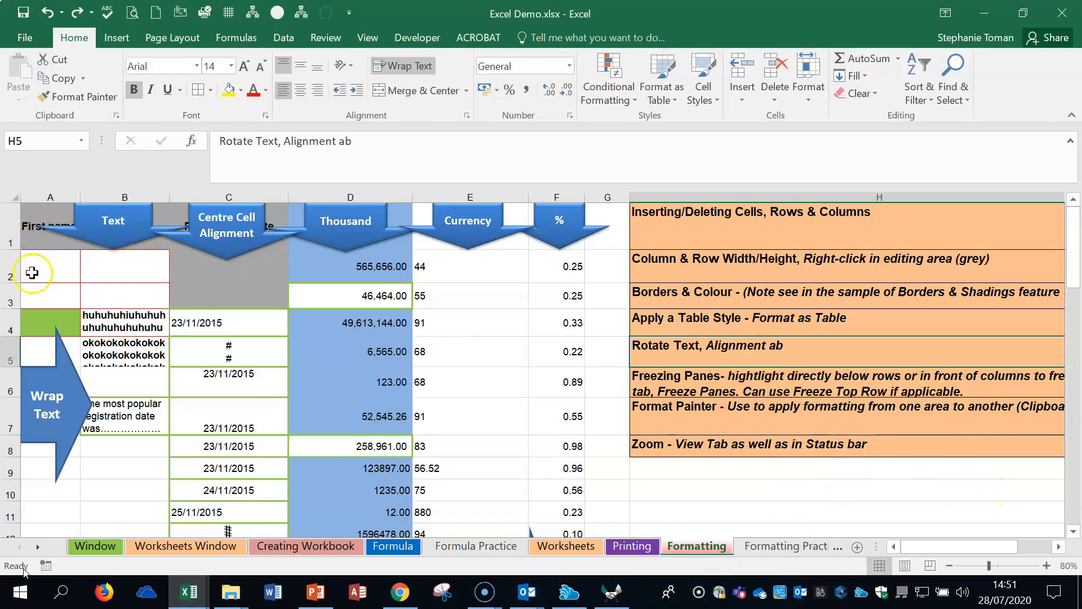
{"action": "left_click", "coordinate": [102, 316]}
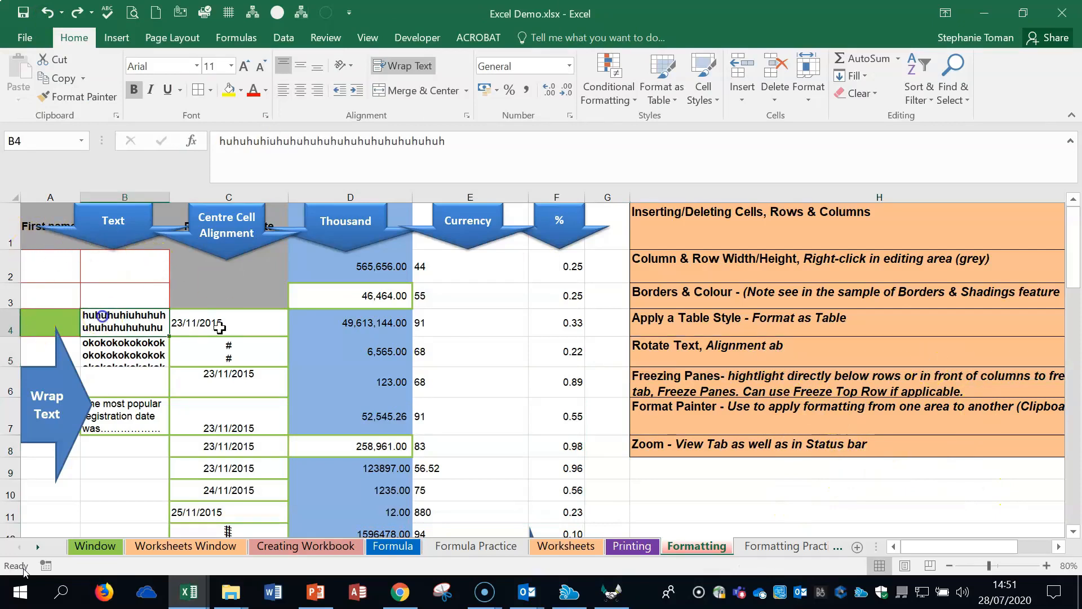
{"action": "left_click", "coordinate": [352, 67]}
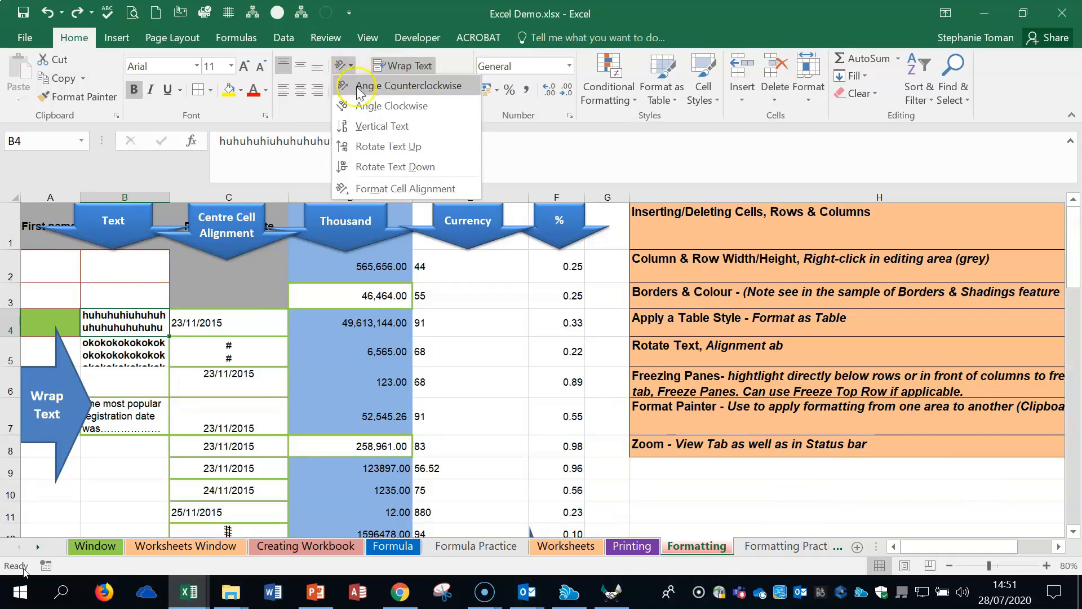
{"action": "left_click", "coordinate": [366, 127]}
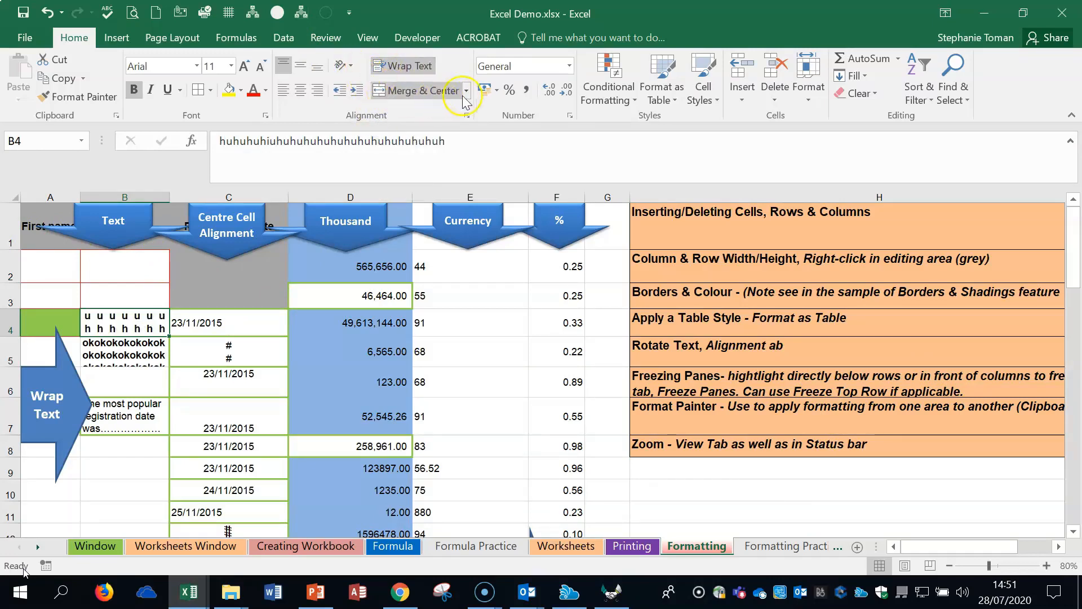
Set the text orientation of cell B4 to Rotate Text Up, and change it to Rotate Text Down.
{"action": "left_click", "coordinate": [352, 68]}
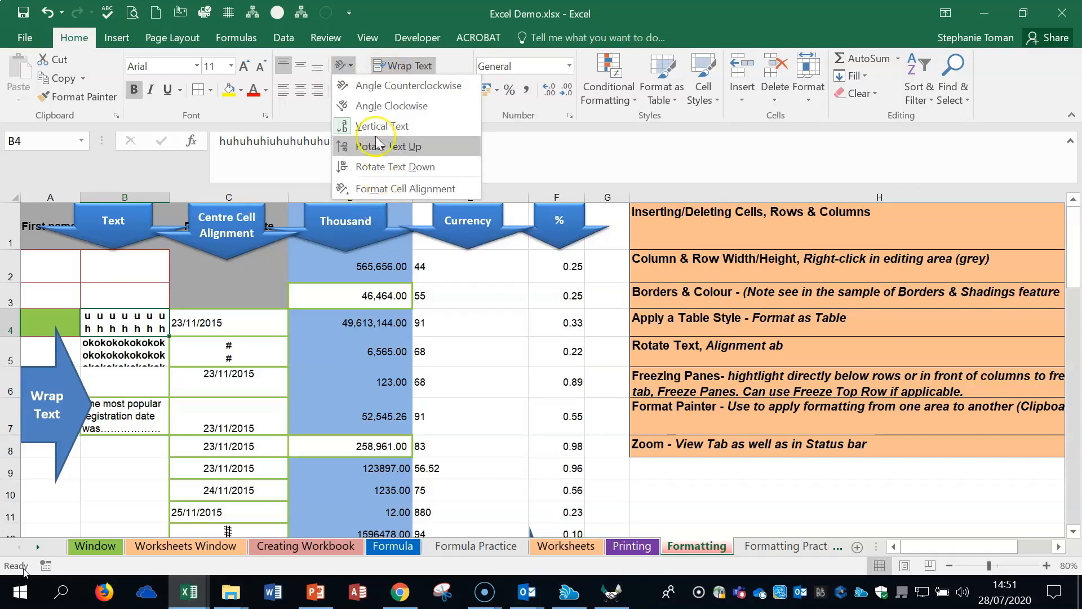
{"action": "left_click", "coordinate": [373, 149]}
{"action": "left_click", "coordinate": [353, 71]}
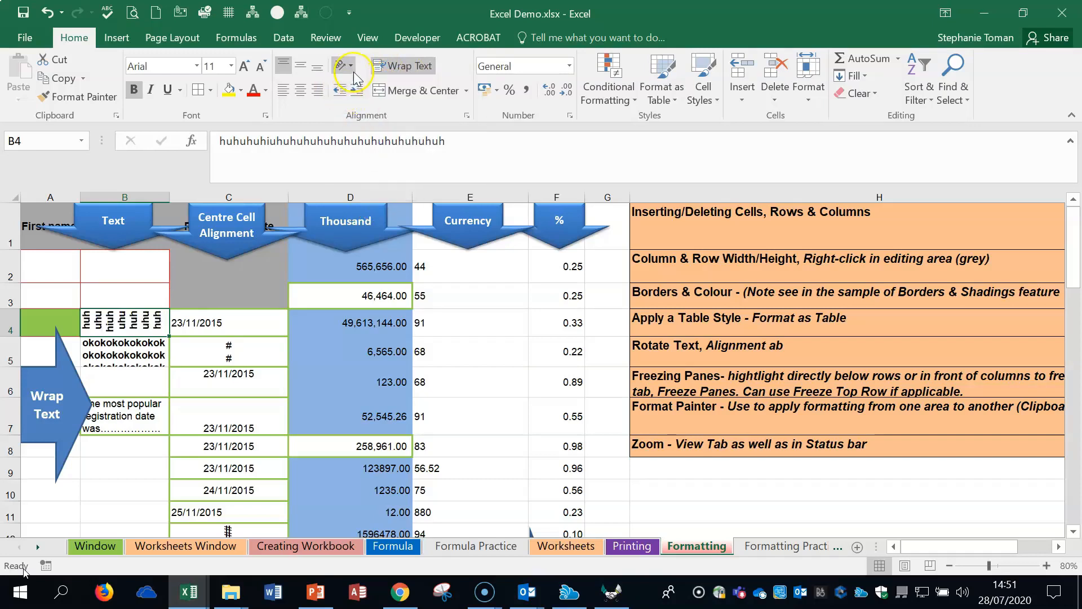
{"action": "left_click", "coordinate": [388, 167]}
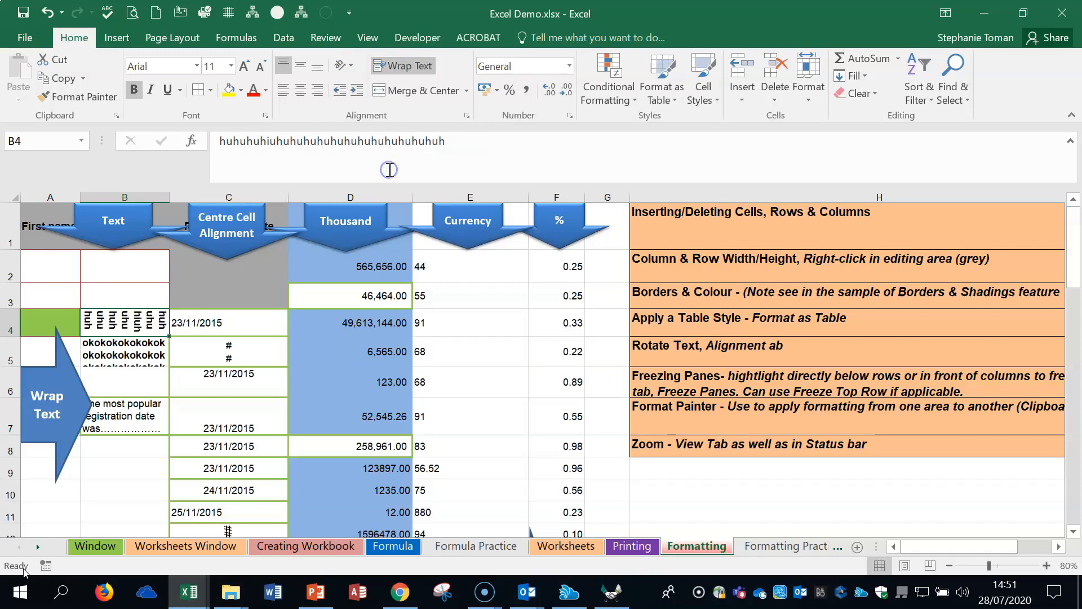
Try freezing the top row while scrolling through the sheet, and unfreeze the panes.
{"action": "left_click", "coordinate": [772, 382]}
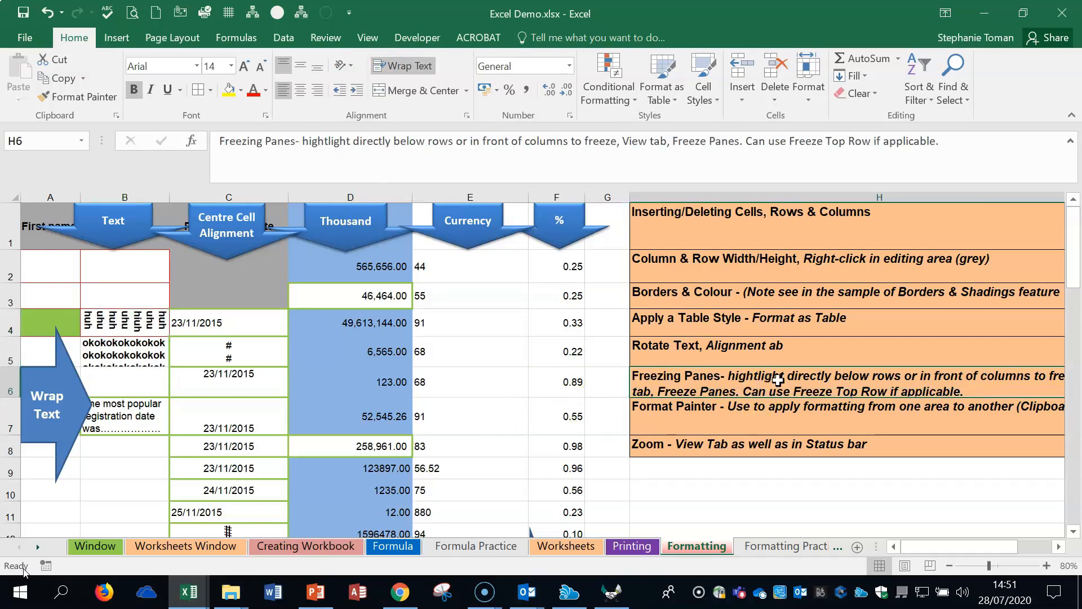
{"action": "left_click", "coordinate": [13, 272]}
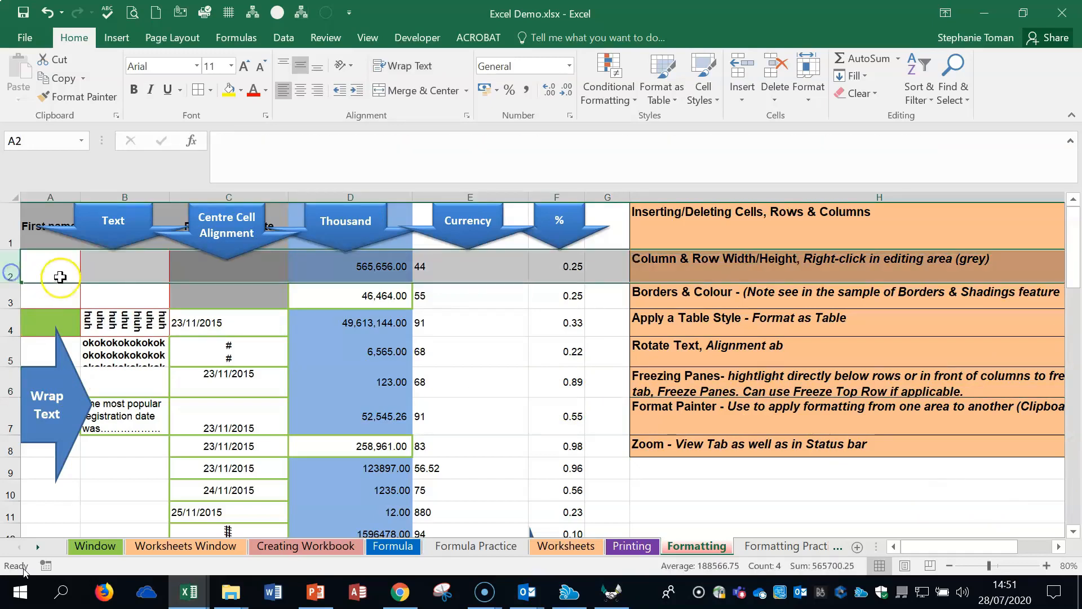
{"action": "left_click", "coordinate": [54, 272]}
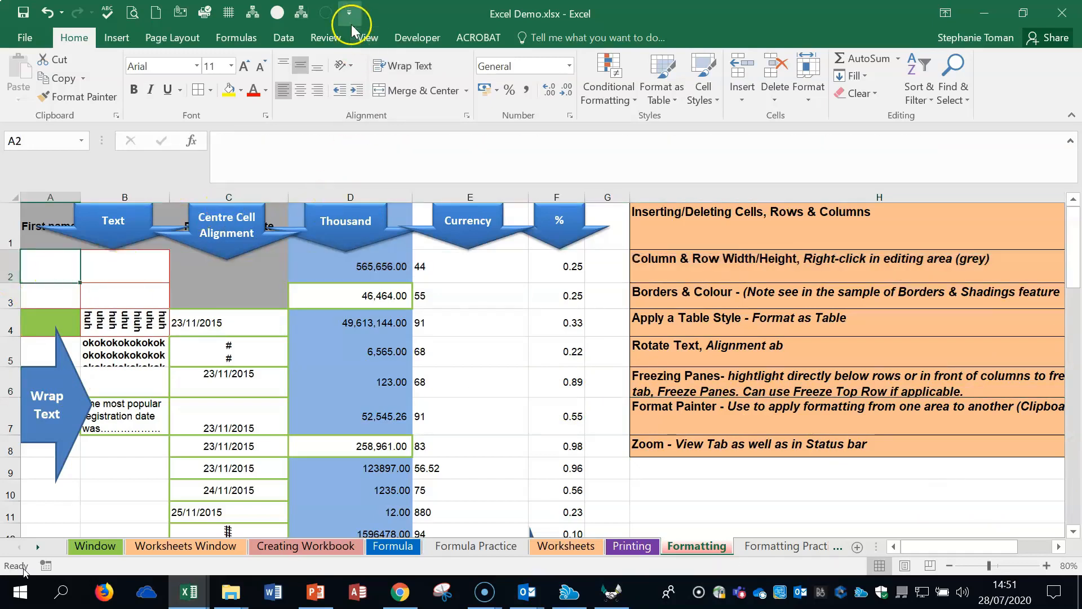
{"action": "left_click", "coordinate": [366, 38]}
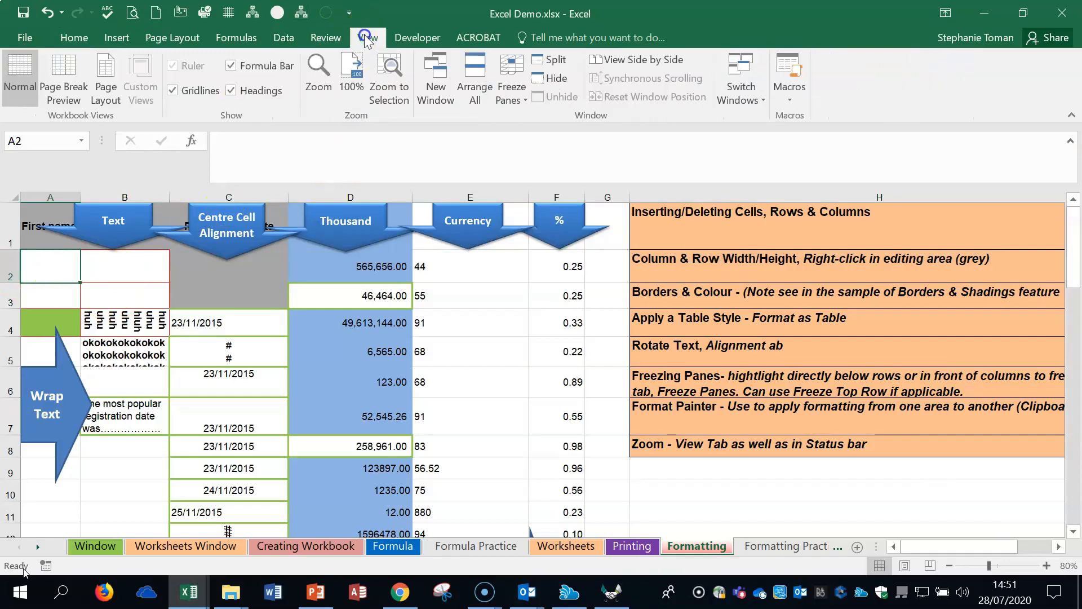
{"action": "left_click", "coordinate": [524, 102]}
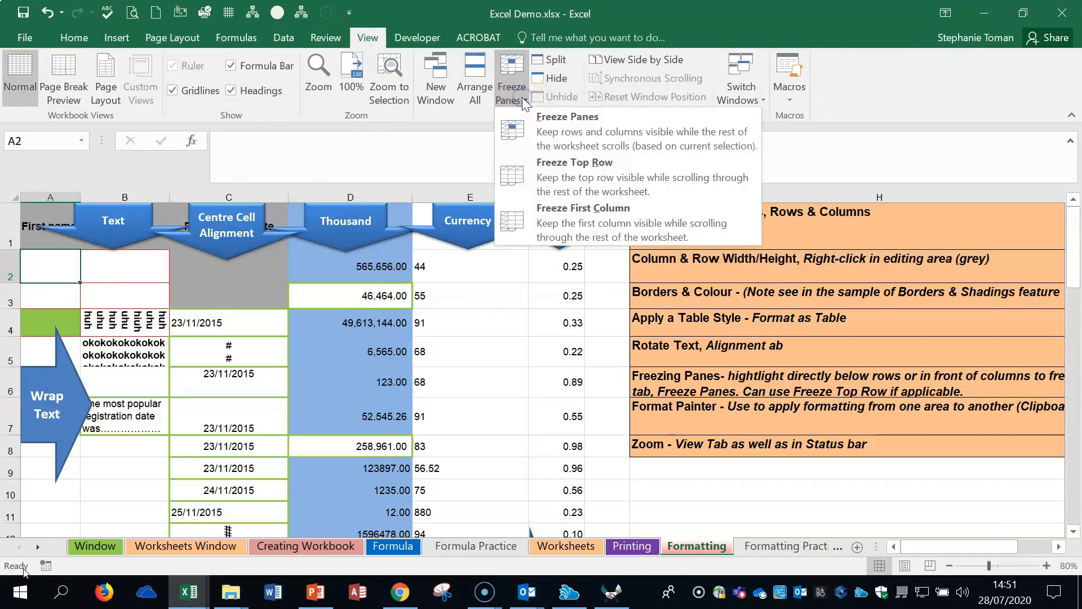
{"action": "left_click", "coordinate": [621, 178]}
{"action": "scroll", "coordinate": [516, 329], "scroll_direction": "down", "scroll_amount": 2}
{"action": "scroll", "coordinate": [516, 329], "scroll_direction": "up", "scroll_amount": 2}
{"action": "scroll", "coordinate": [516, 330], "scroll_direction": "down", "scroll_amount": 4}
{"action": "scroll", "coordinate": [516, 330], "scroll_direction": "up", "scroll_amount": 4}
{"action": "scroll", "coordinate": [517, 330], "scroll_direction": "up", "scroll_amount": 1}
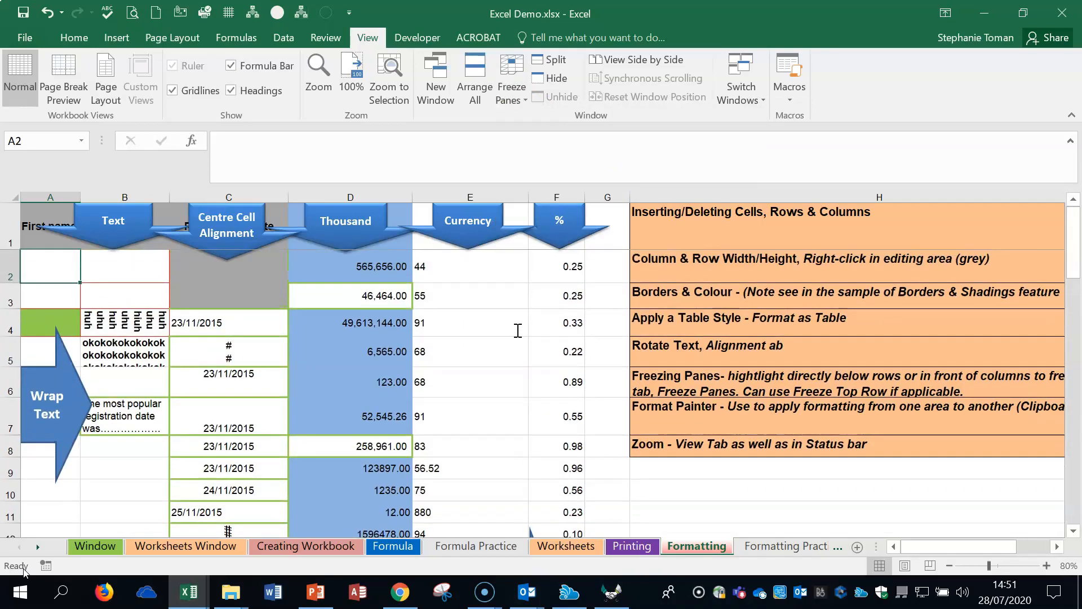
{"action": "left_click", "coordinate": [522, 91]}
{"action": "left_click", "coordinate": [577, 123]}
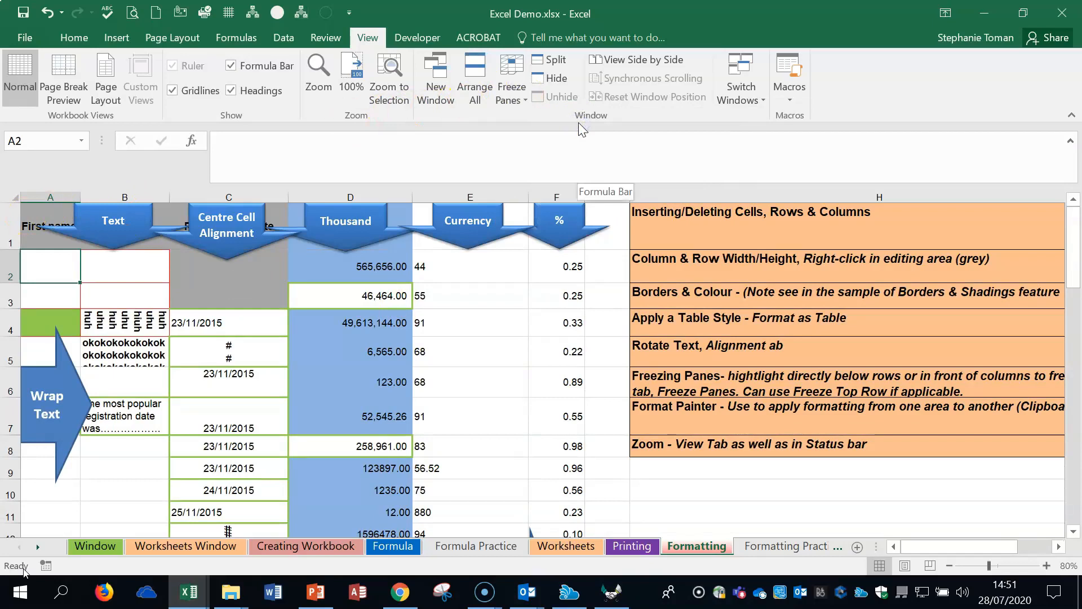
Try freezing the rows above row 4 while scrolling through the sheet, and unfreeze the panes.
{"action": "left_click", "coordinate": [11, 327]}
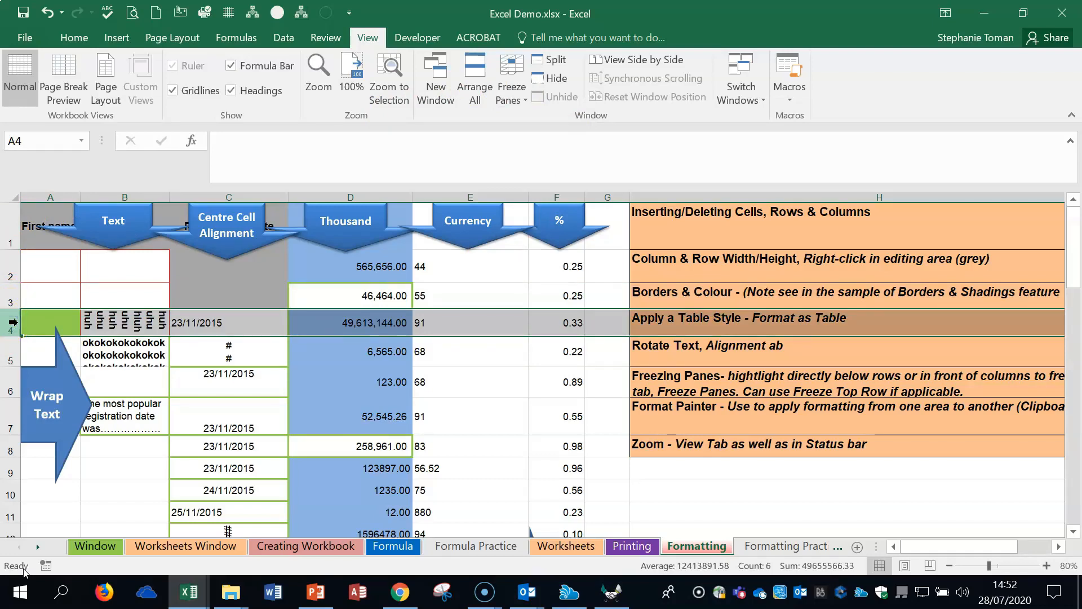
{"action": "left_click", "coordinate": [512, 99]}
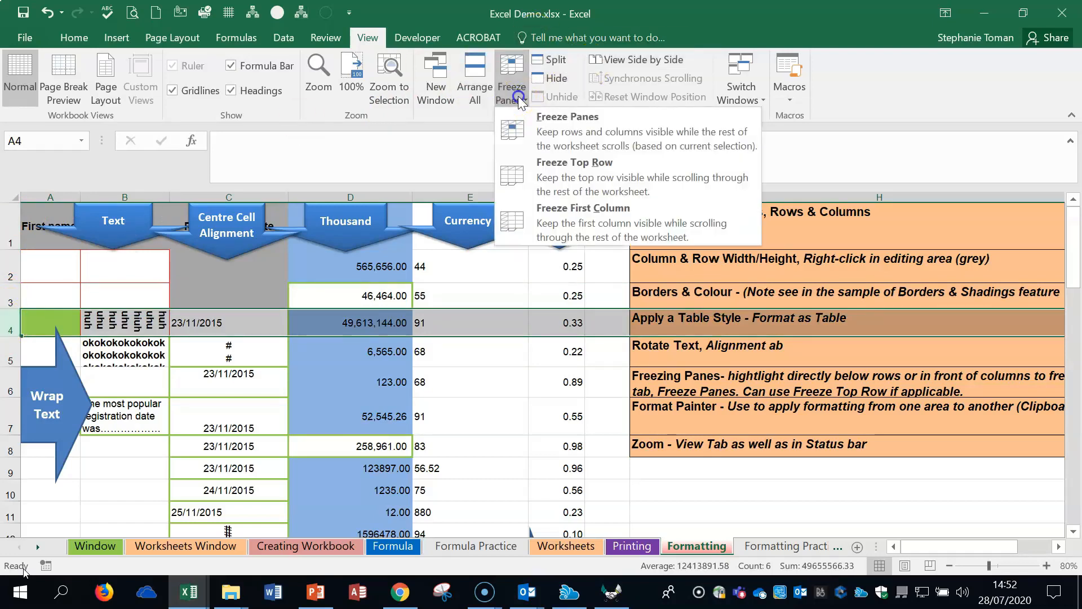
{"action": "left_click", "coordinate": [575, 125]}
{"action": "scroll", "coordinate": [507, 263], "scroll_direction": "down", "scroll_amount": 2}
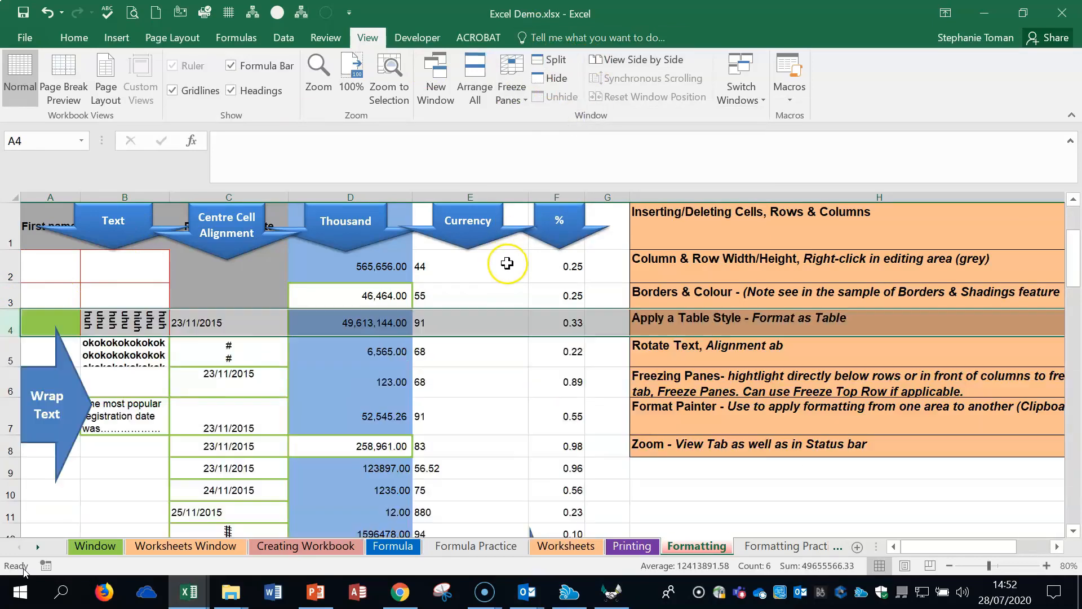
{"action": "scroll", "coordinate": [507, 264], "scroll_direction": "up", "scroll_amount": 2}
{"action": "scroll", "coordinate": [507, 263], "scroll_direction": "down", "scroll_amount": 2}
{"action": "scroll", "coordinate": [507, 263], "scroll_direction": "up", "scroll_amount": 2}
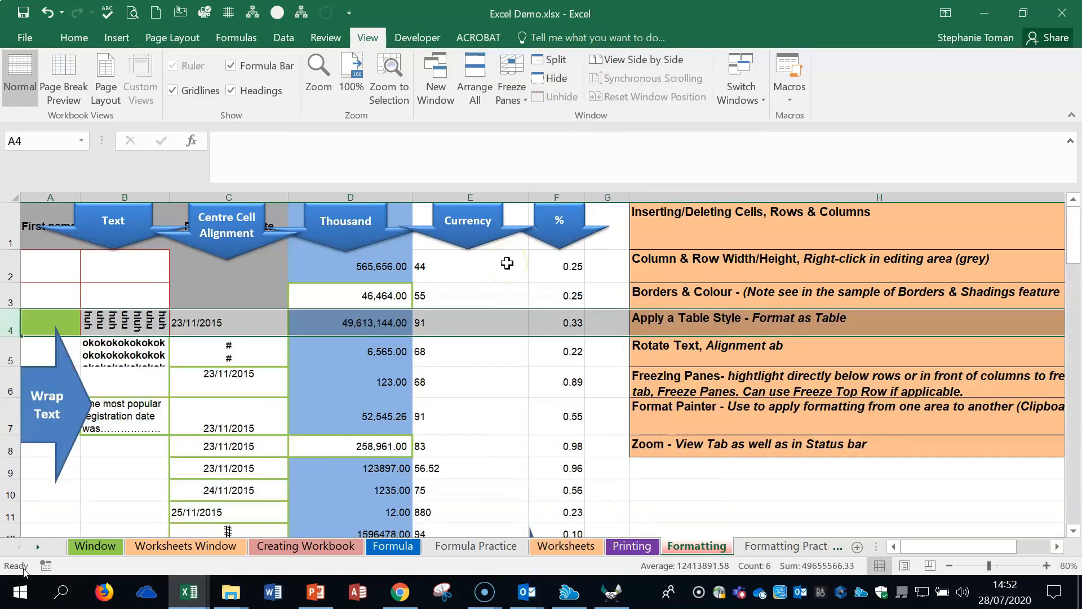
{"action": "left_click", "coordinate": [525, 103]}
{"action": "left_click", "coordinate": [559, 99]}
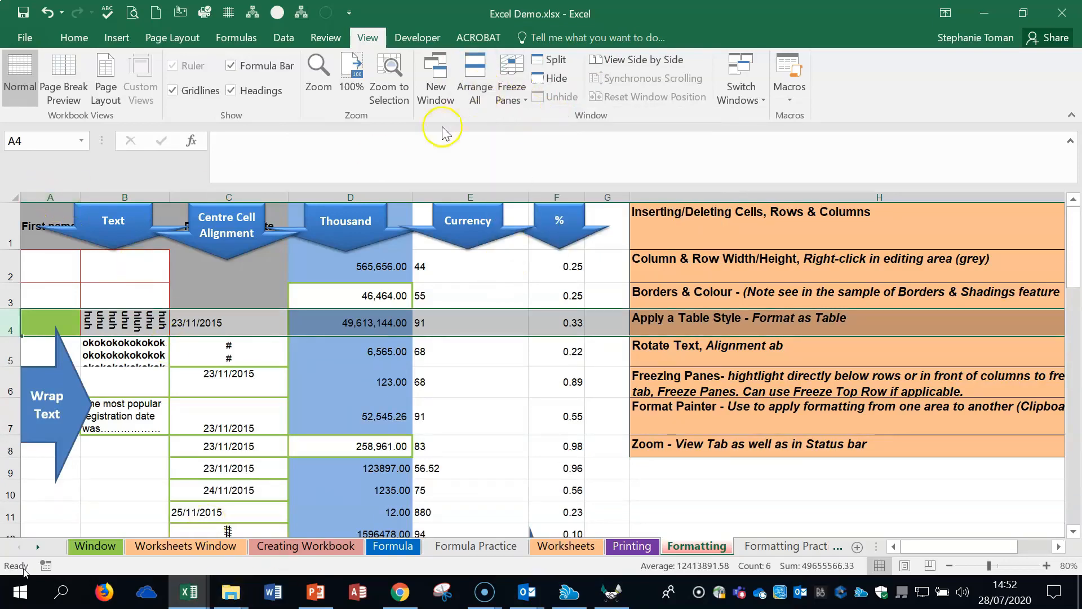
Try freezing the first column while scrolling sideways through the sheet, and unfreeze the panes.
{"action": "left_click", "coordinate": [49, 265]}
{"action": "left_click", "coordinate": [512, 99]}
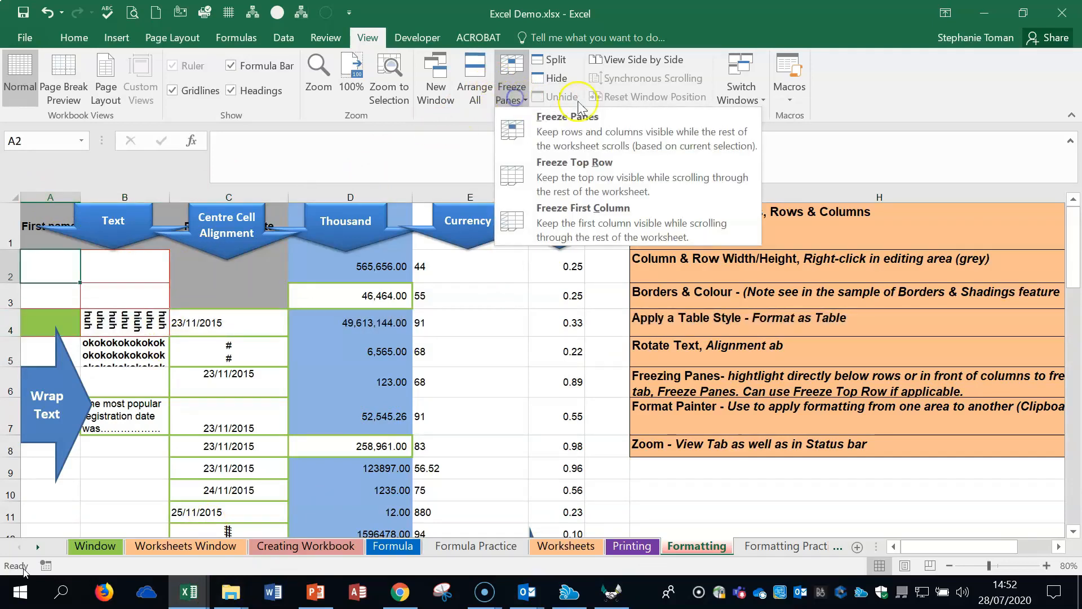
{"action": "left_click", "coordinate": [583, 223]}
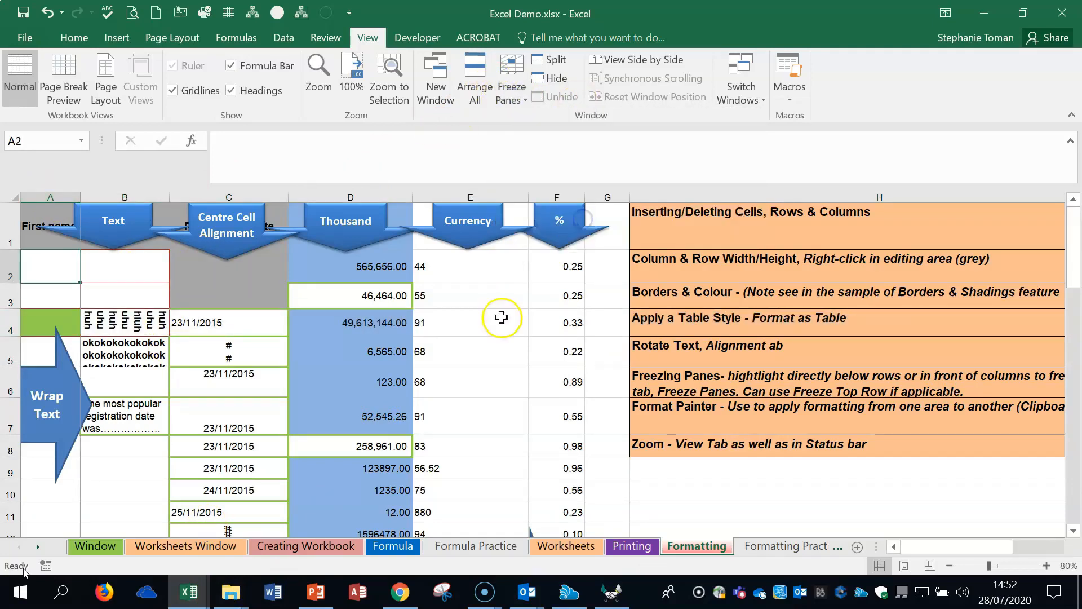
{"action": "left_click_drag", "start_coordinate": [938, 548], "coordinate": [938, 549]}
{"action": "left_click_drag", "start_coordinate": [942, 558], "coordinate": [907, 558]}
{"action": "left_click", "coordinate": [521, 108]}
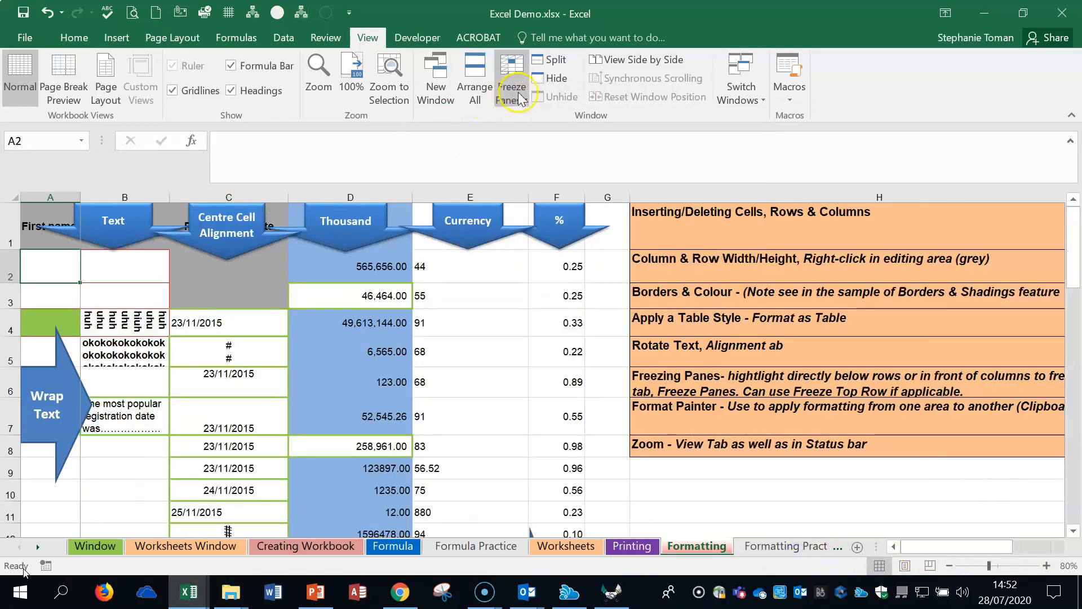
{"action": "left_click", "coordinate": [558, 120]}
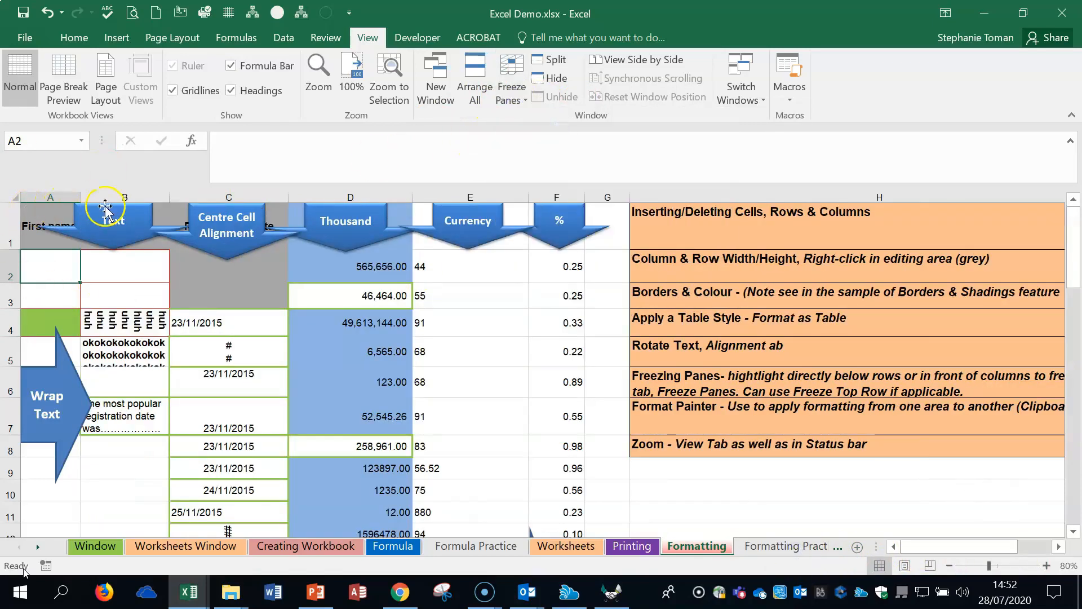
Try freezing columns A and B by using column C as the freeze point, and unfreeze the panes.
{"action": "left_click", "coordinate": [120, 195]}
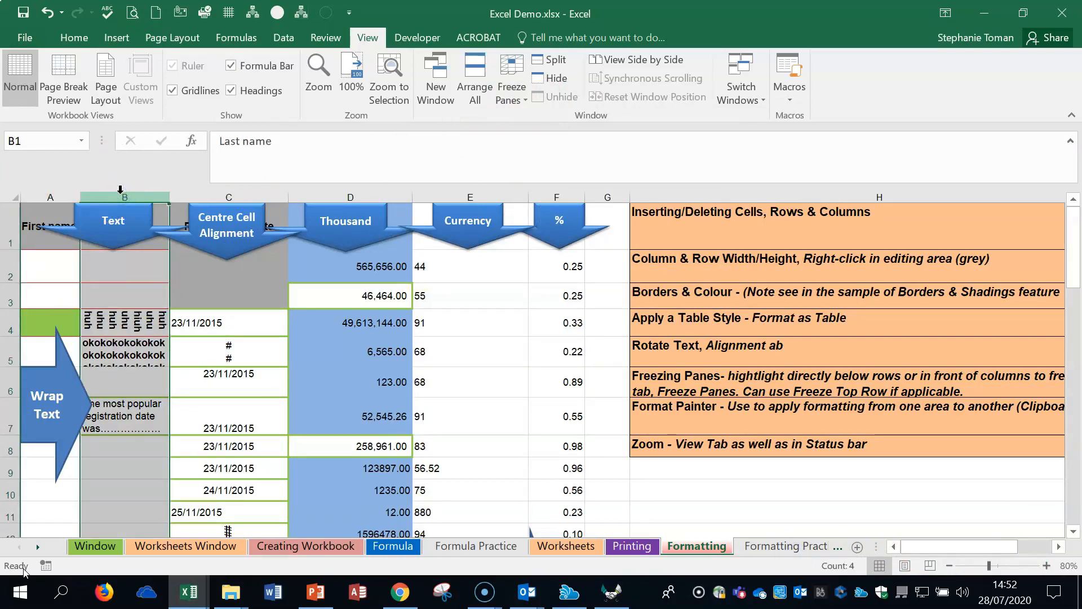
{"action": "left_click", "coordinate": [231, 196]}
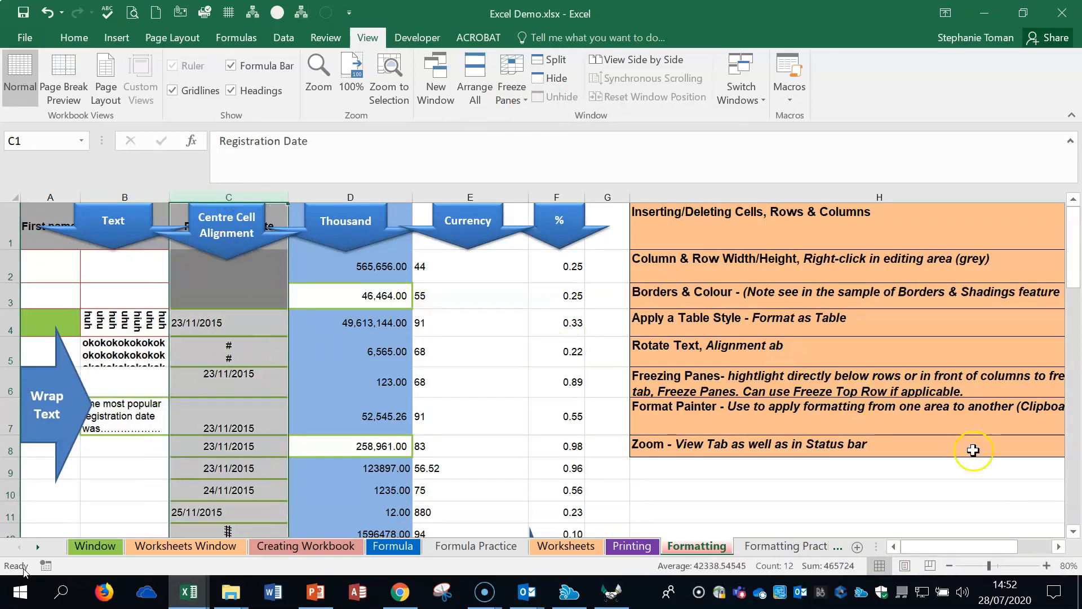
{"action": "left_click", "coordinate": [511, 91]}
{"action": "left_click", "coordinate": [563, 217]}
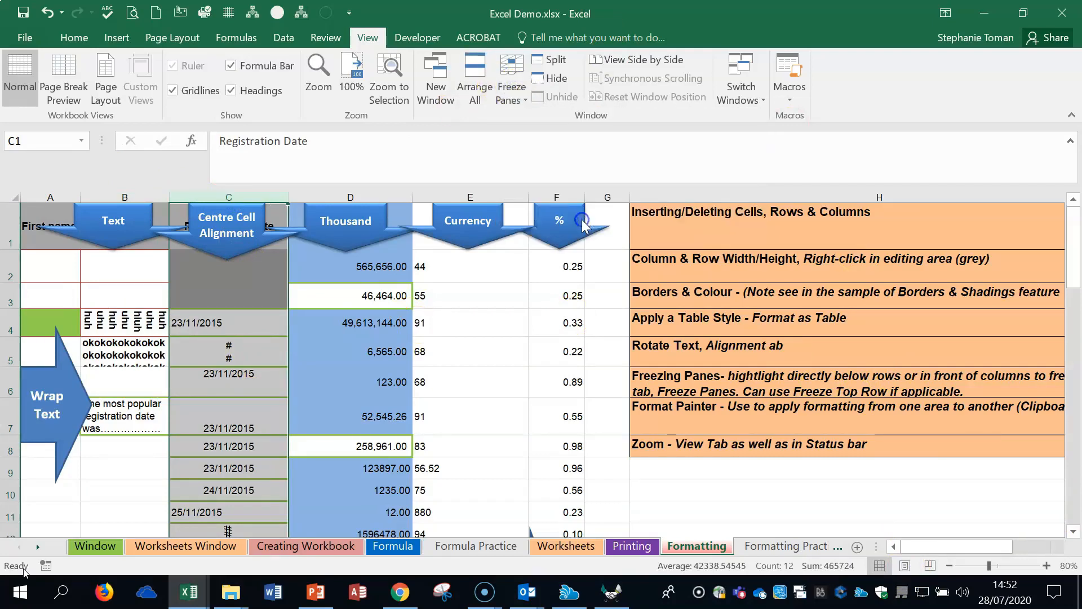
{"action": "left_click", "coordinate": [516, 99]}
{"action": "left_click", "coordinate": [550, 131]}
{"action": "left_click", "coordinate": [517, 96]}
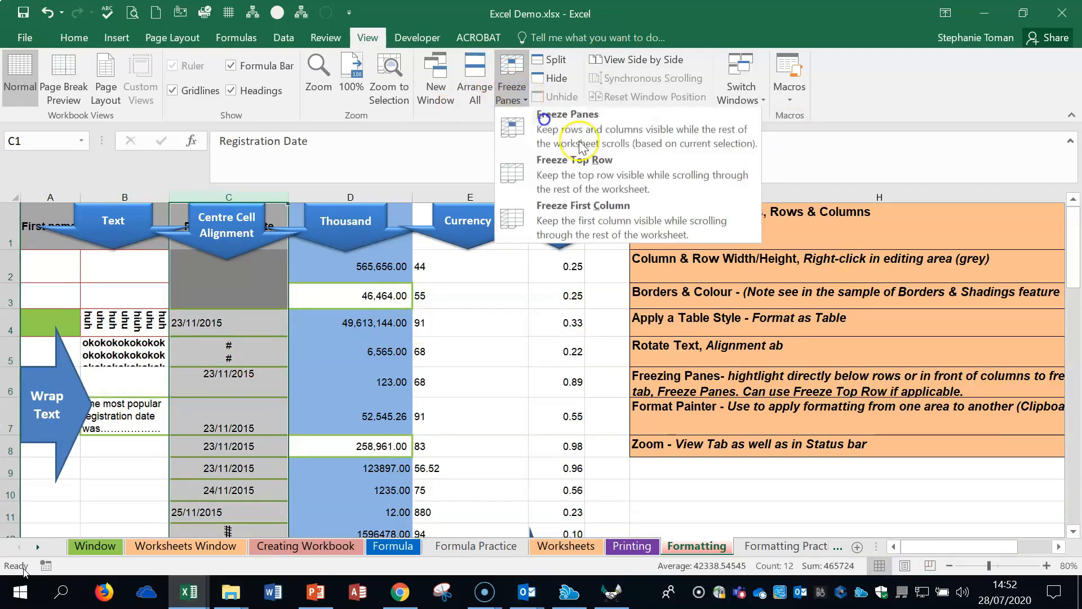
{"action": "left_click", "coordinate": [586, 138]}
{"action": "left_click_drag", "start_coordinate": [964, 547], "coordinate": [924, 574]}
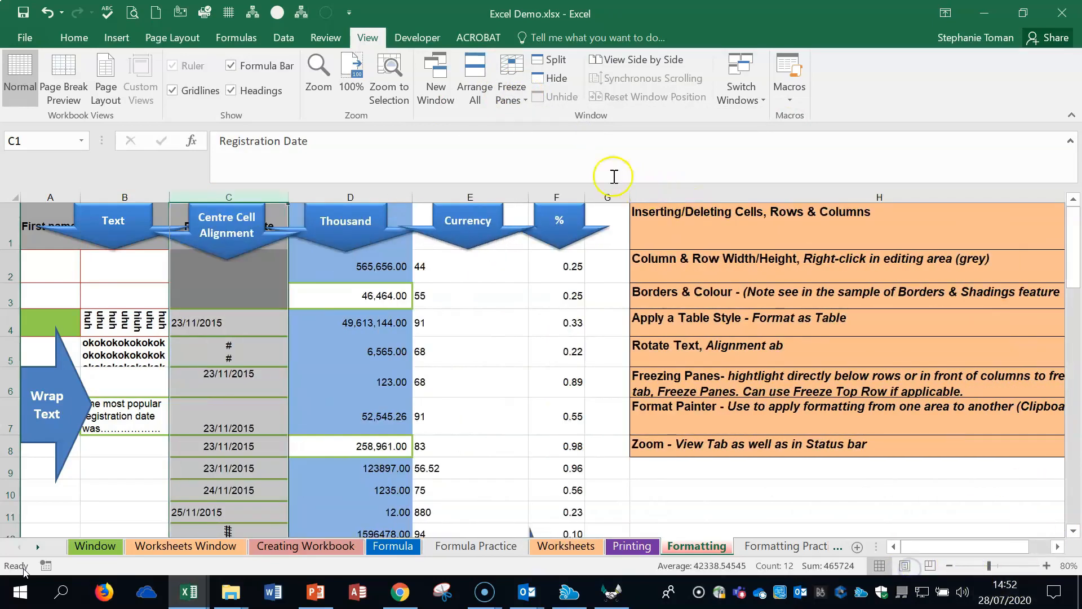
{"action": "left_click", "coordinate": [511, 90]}
{"action": "left_click", "coordinate": [544, 120]}
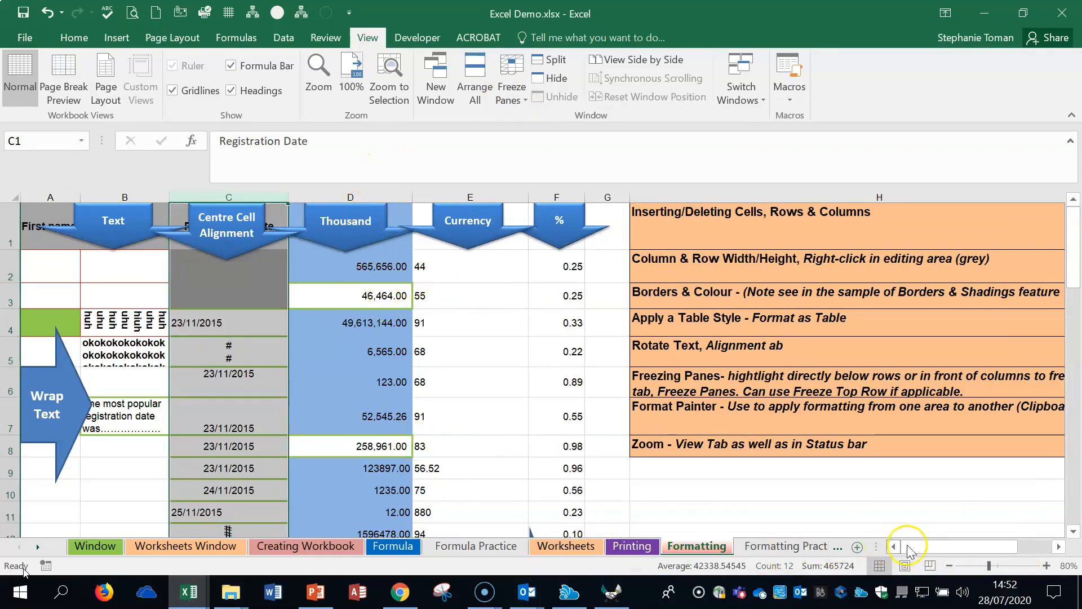
Freeze row 1 and column A together from cell B2, and scroll the sheet both ways to check.
{"action": "left_click", "coordinate": [42, 262]}
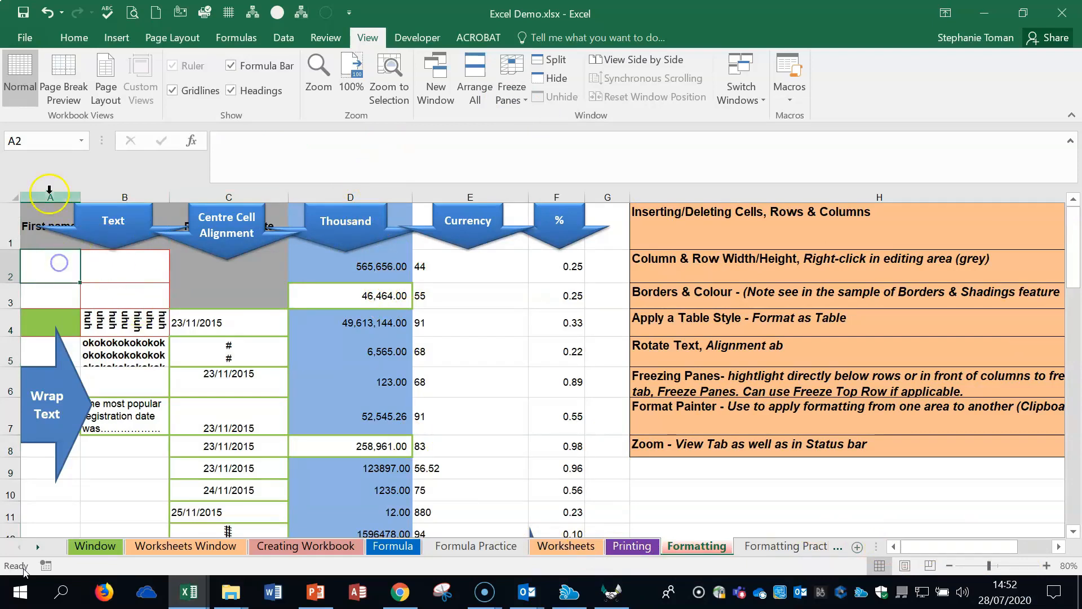
{"action": "left_click", "coordinate": [122, 268]}
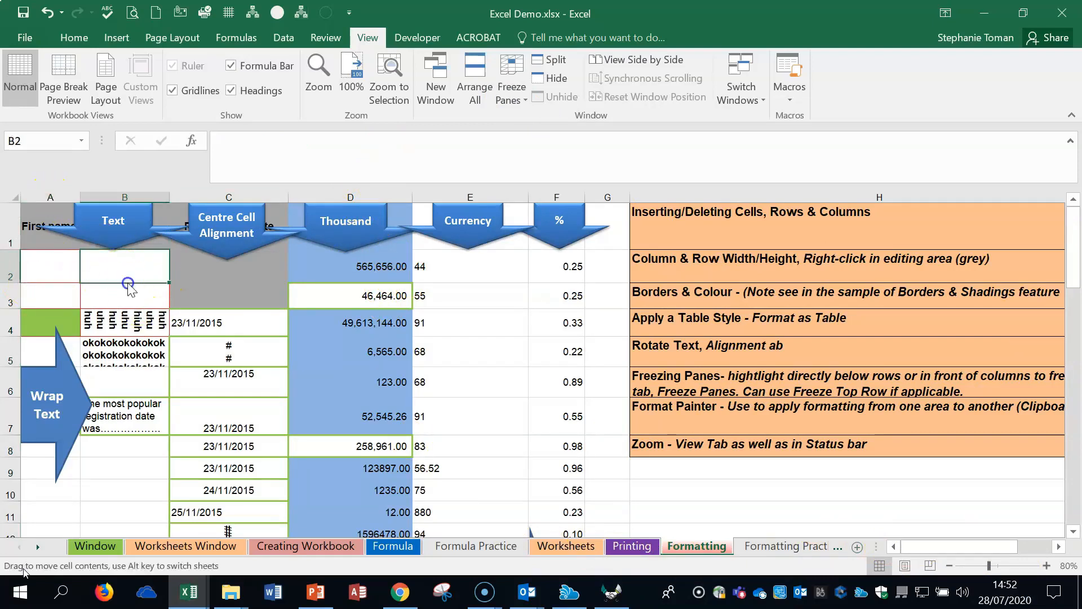
{"action": "left_click", "coordinate": [10, 226]}
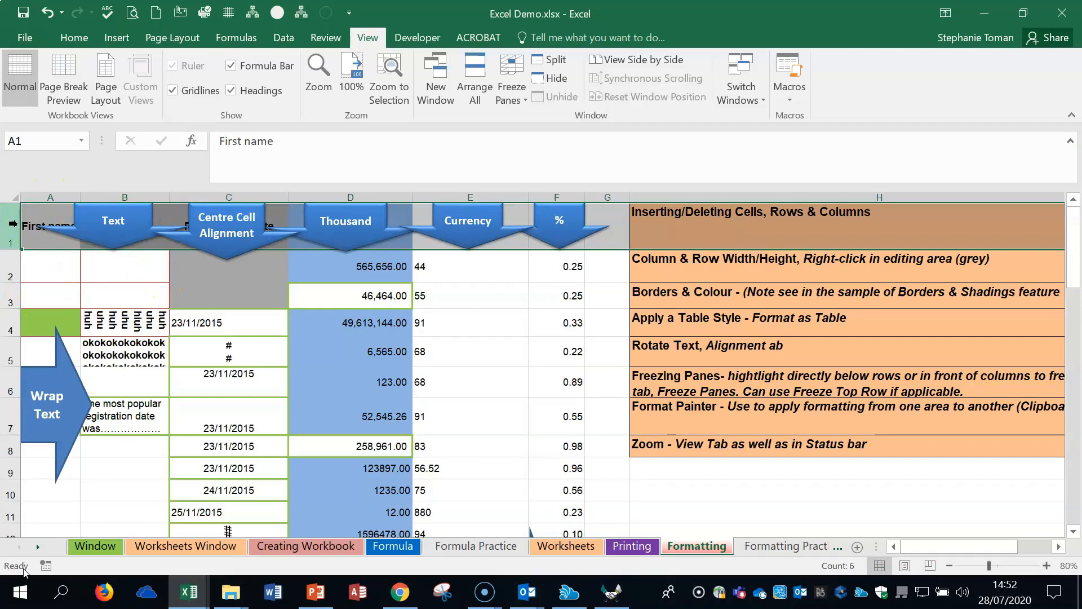
{"action": "left_click", "coordinate": [39, 193]}
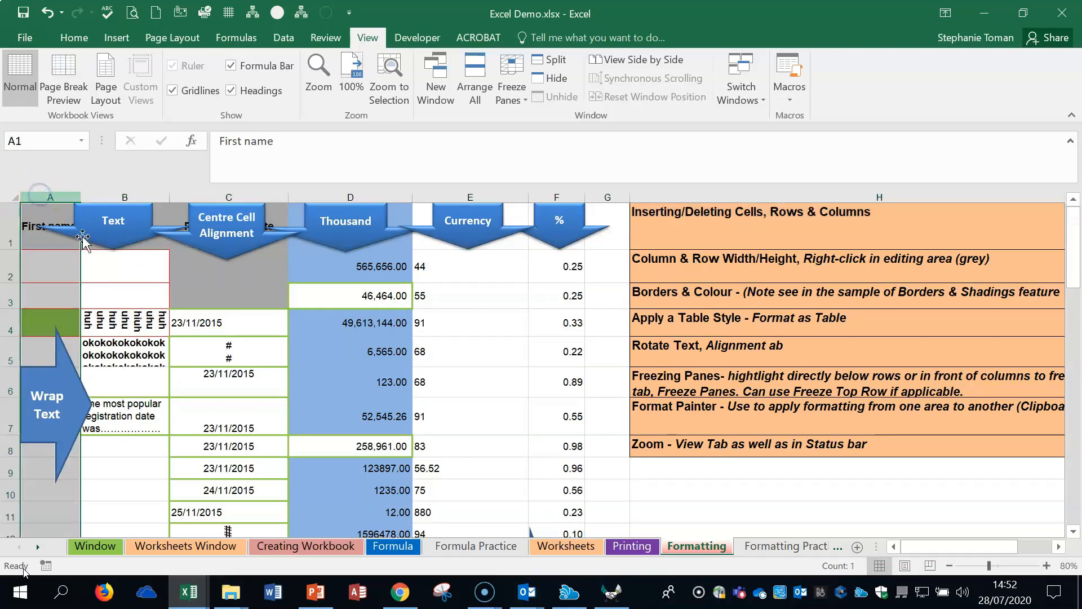
{"action": "left_click", "coordinate": [123, 266]}
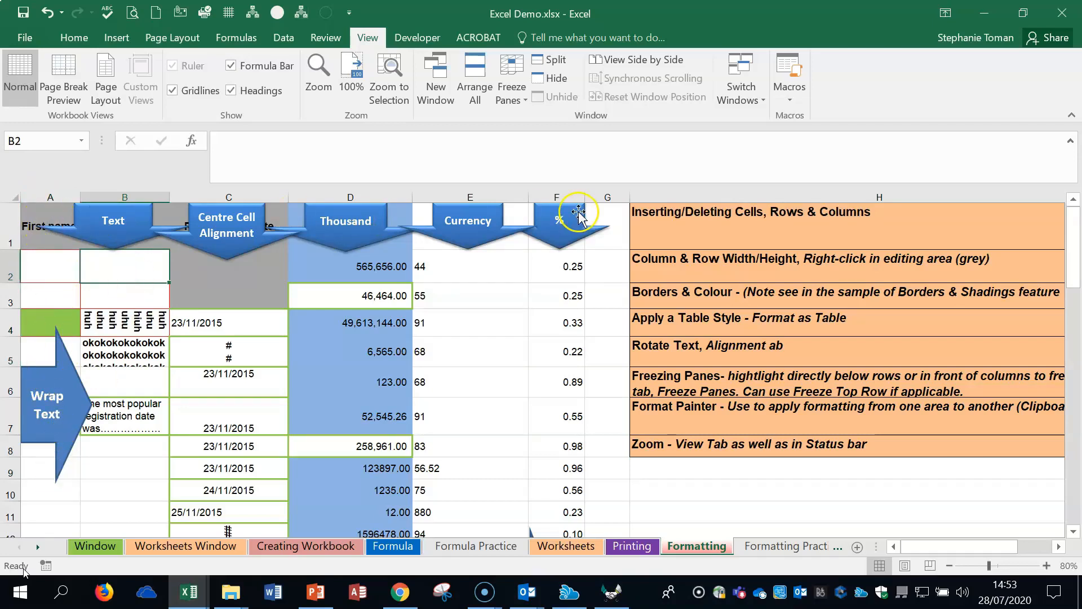
{"action": "left_click", "coordinate": [510, 84]}
{"action": "left_click", "coordinate": [558, 127]}
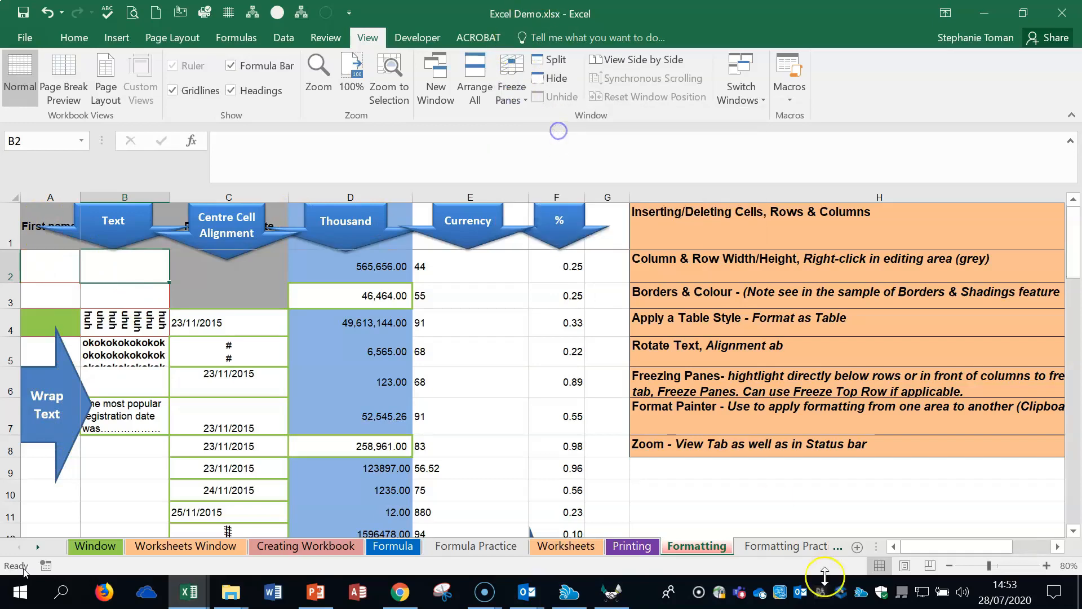
{"action": "mouse_move", "coordinate": [966, 546]}
{"action": "left_mouse_down"}
{"action": "mouse_move", "coordinate": [1000, 546]}
{"action": "mouse_move", "coordinate": [964, 547]}
{"action": "left_mouse_up"}
{"action": "scroll", "coordinate": [643, 444], "scroll_direction": "down", "scroll_amount": 1}
{"action": "scroll", "coordinate": [643, 444], "scroll_direction": "up", "scroll_amount": 2}
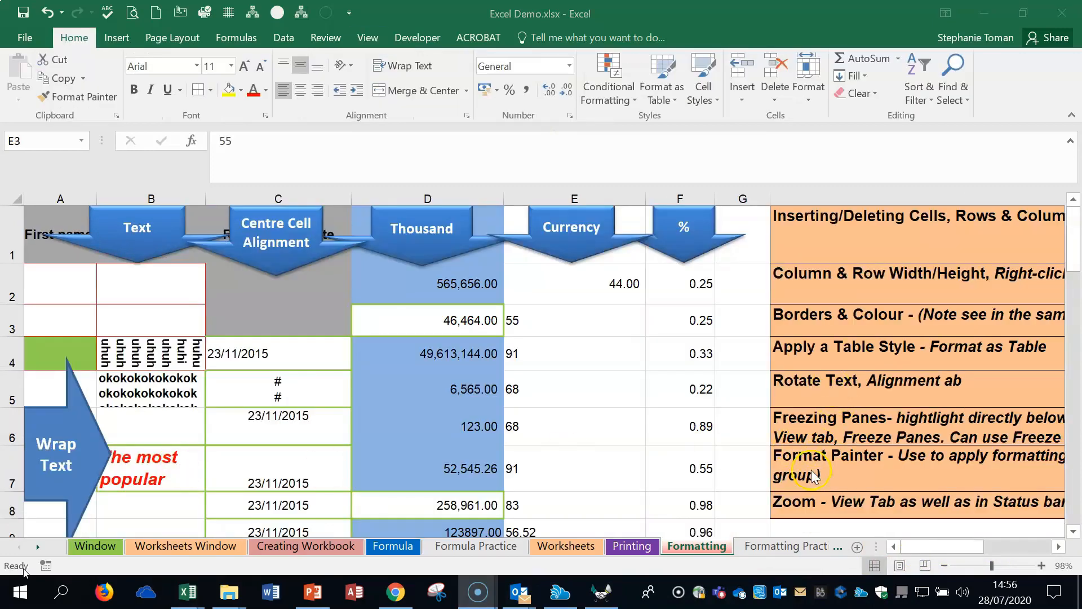
Copy the formatting of cell B7 to cell B5 with Format Painter.
{"action": "left_click", "coordinate": [169, 465]}
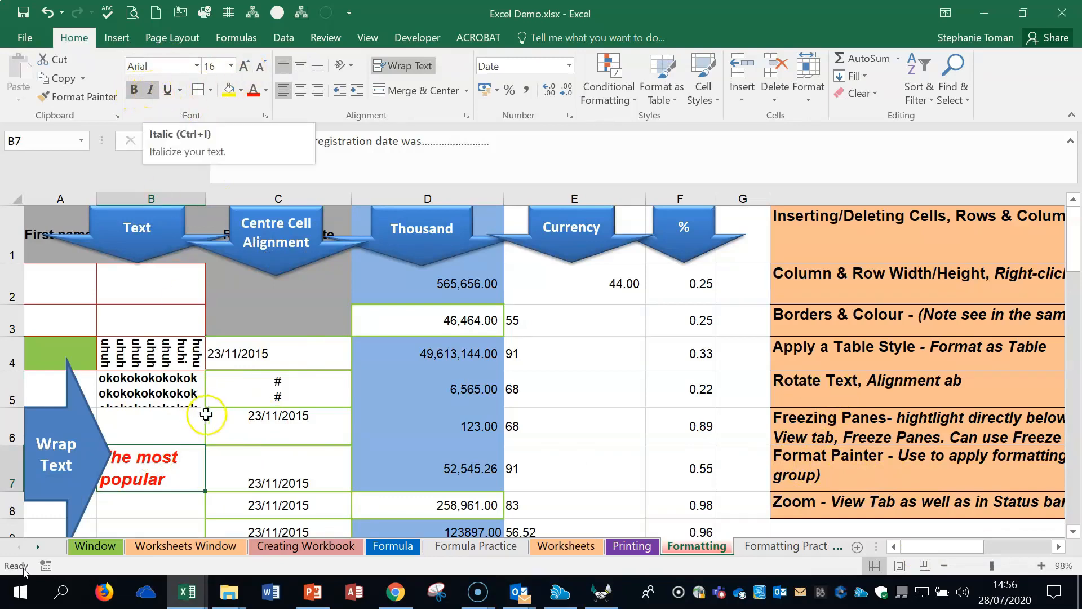
{"action": "left_click", "coordinate": [82, 98]}
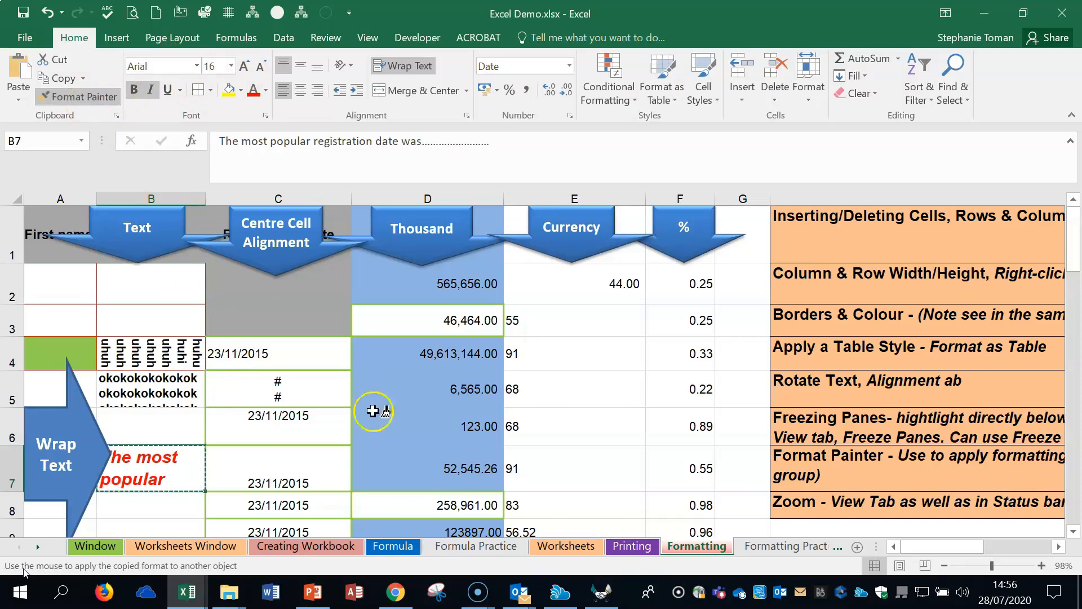
{"action": "left_click", "coordinate": [169, 392]}
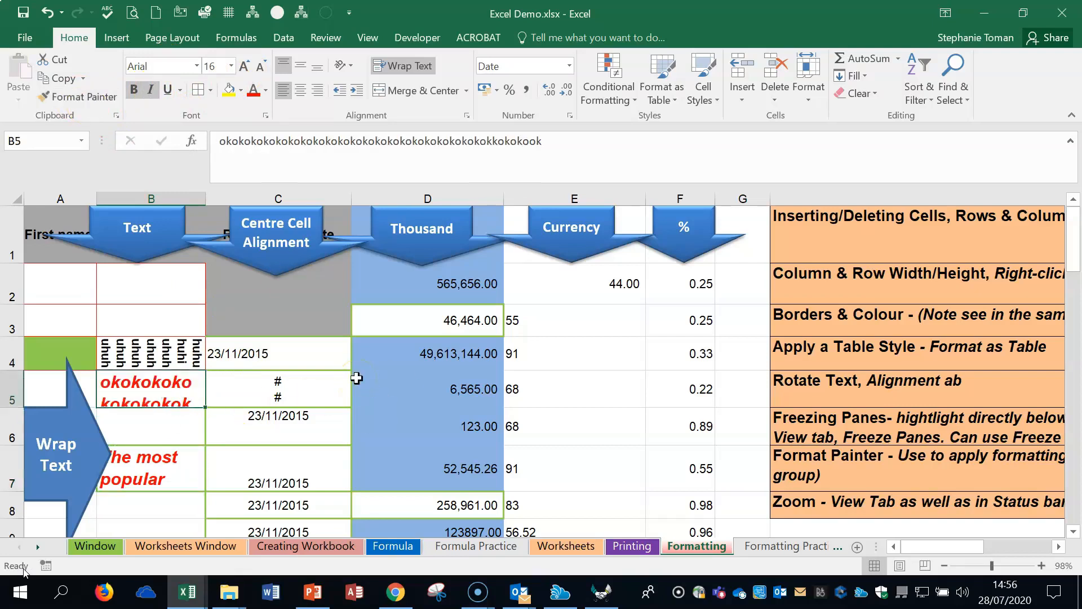
Copy cell B7's formatting to cells D4 and F4 with Format Painter kept active, and turn Format Painter off.
{"action": "left_click", "coordinate": [153, 478]}
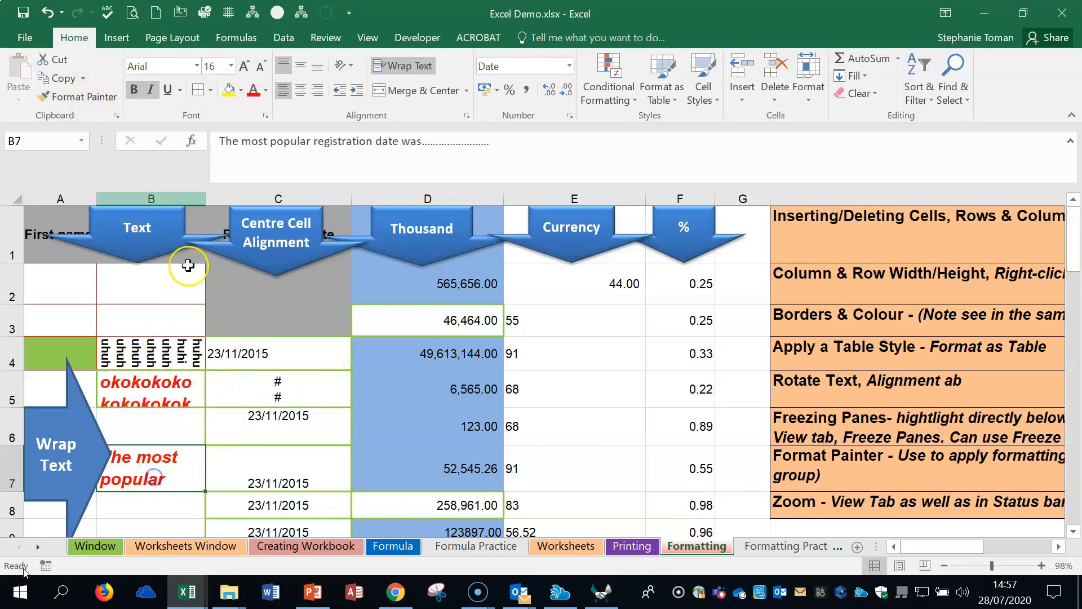
{"action": "left_click", "coordinate": [85, 98]}
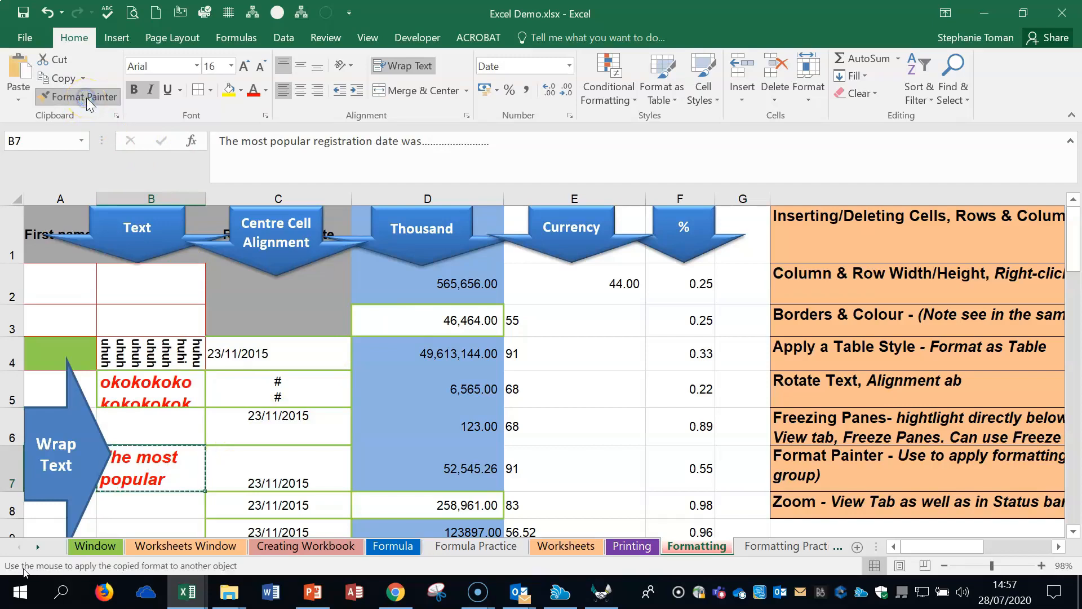
{"action": "left_click", "coordinate": [435, 354]}
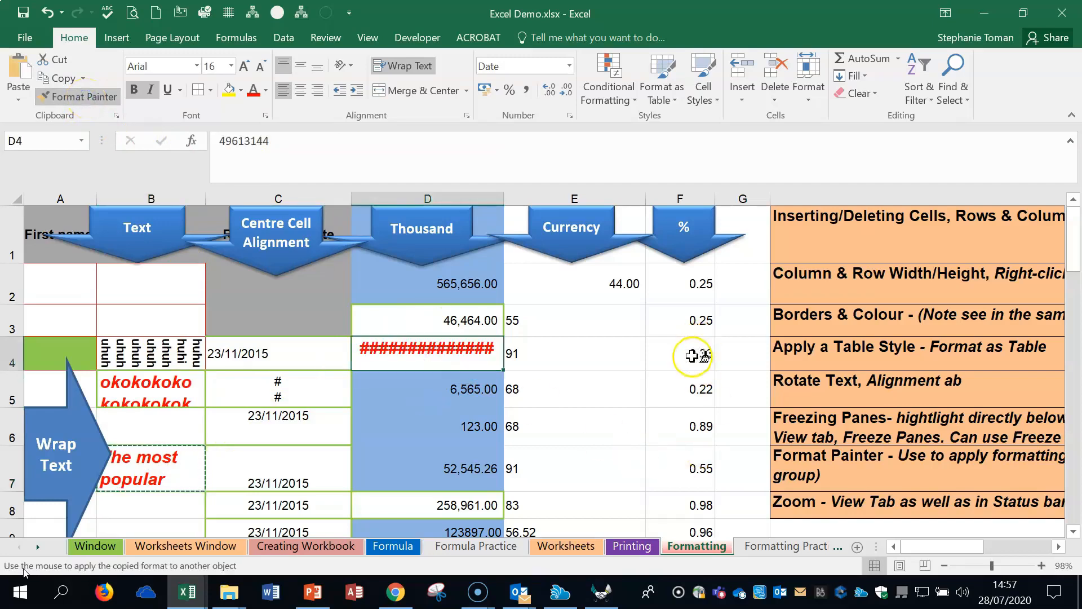
{"action": "left_click", "coordinate": [680, 353]}
{"action": "left_click", "coordinate": [84, 97]}
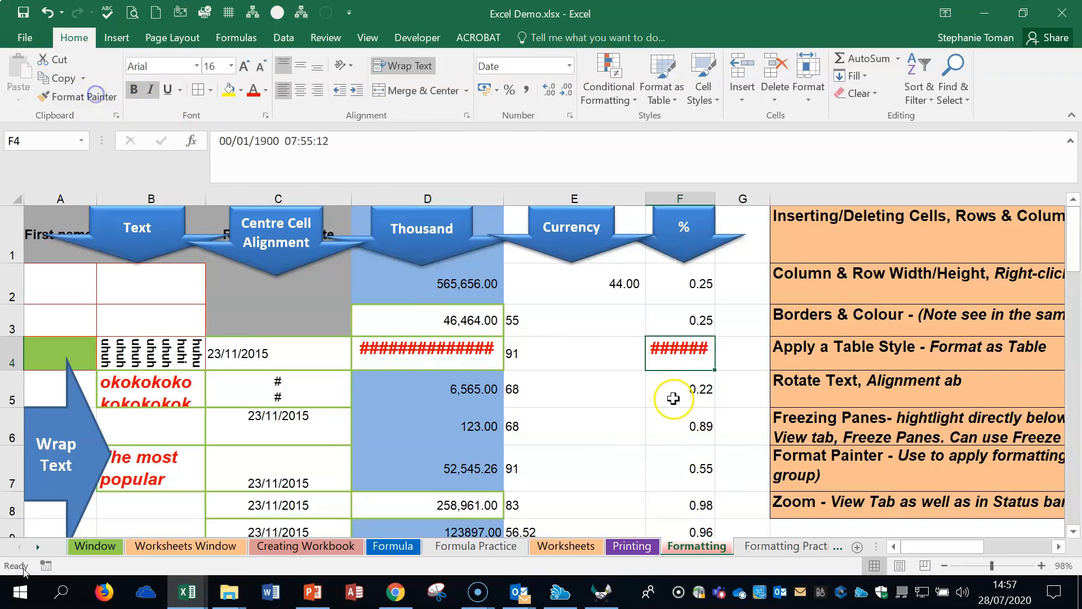
Undo the Format Painter changes made to cells F4, D4 and B5.
{"action": "left_click", "coordinate": [47, 12]}
{"action": "left_click", "coordinate": [47, 12]}
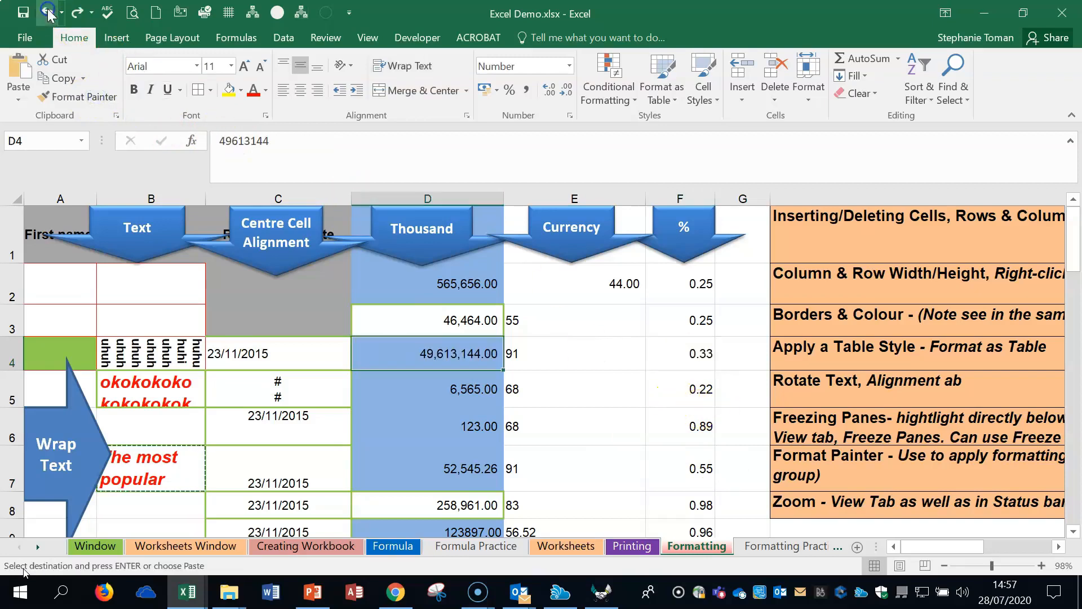
{"action": "left_click", "coordinate": [48, 12]}
{"action": "left_click", "coordinate": [47, 13]}
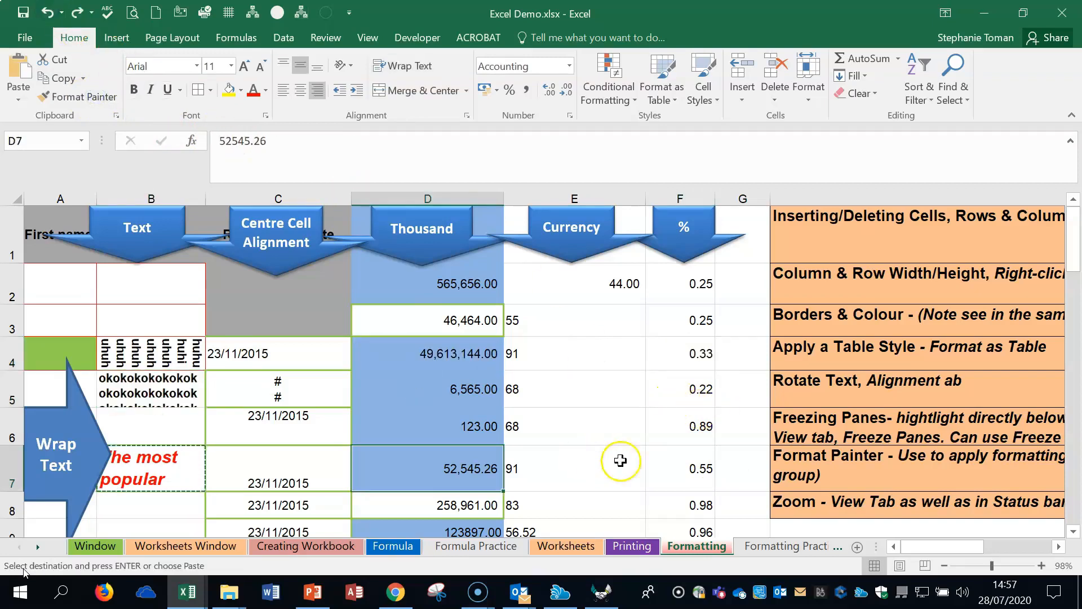
{"action": "left_click", "coordinate": [592, 413]}
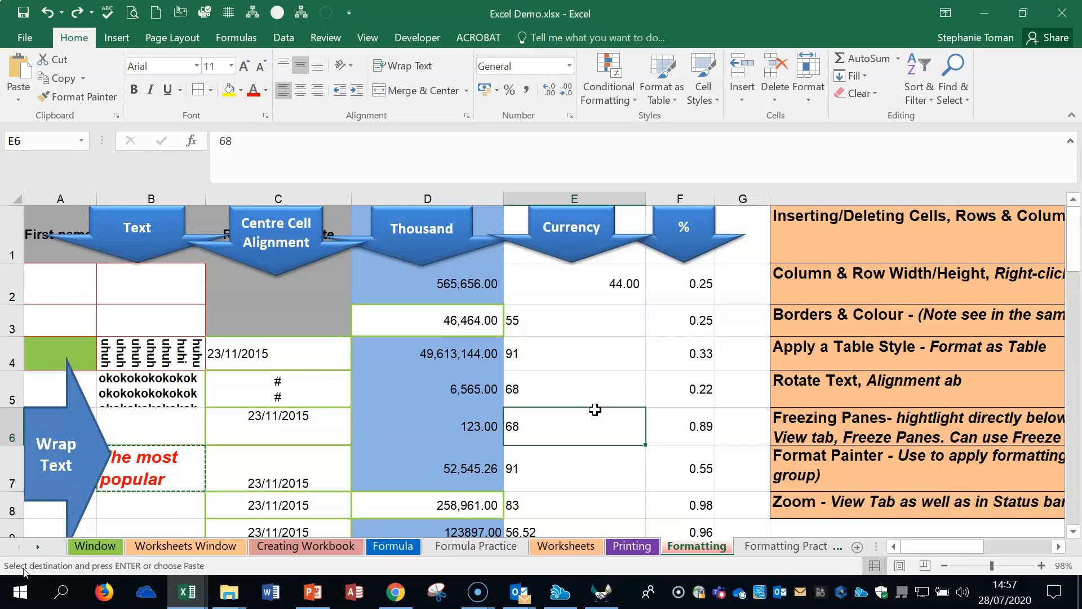
With cell H8 selected, zoom the sheet in to 120% and back out to 80%.
{"action": "left_click", "coordinate": [913, 510]}
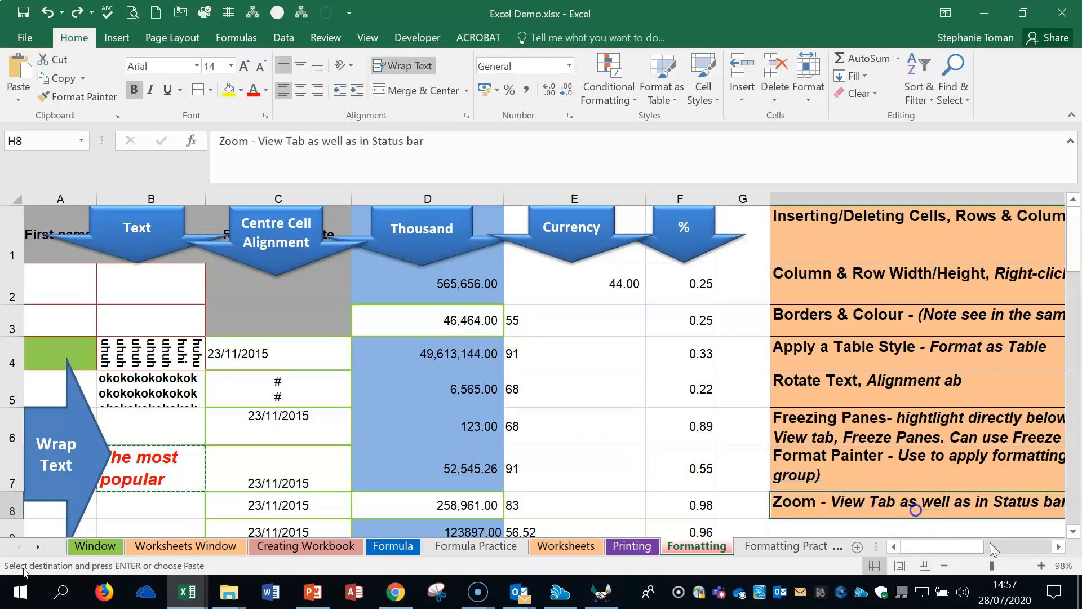
{"action": "left_click", "coordinate": [1042, 566]}
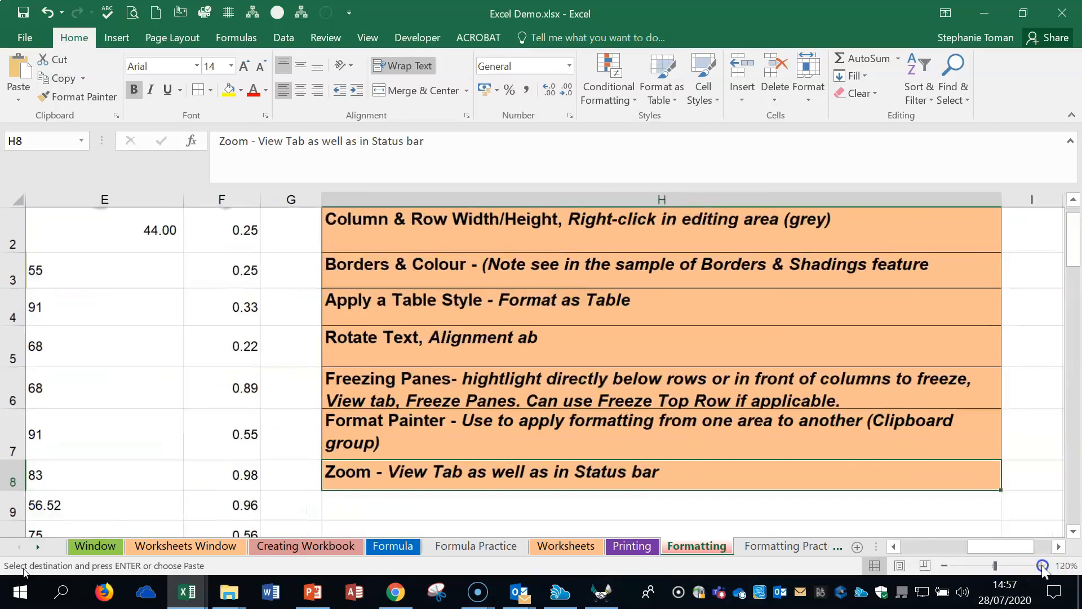
{"action": "left_click", "coordinate": [1042, 566]}
{"action": "left_click", "coordinate": [1042, 565]}
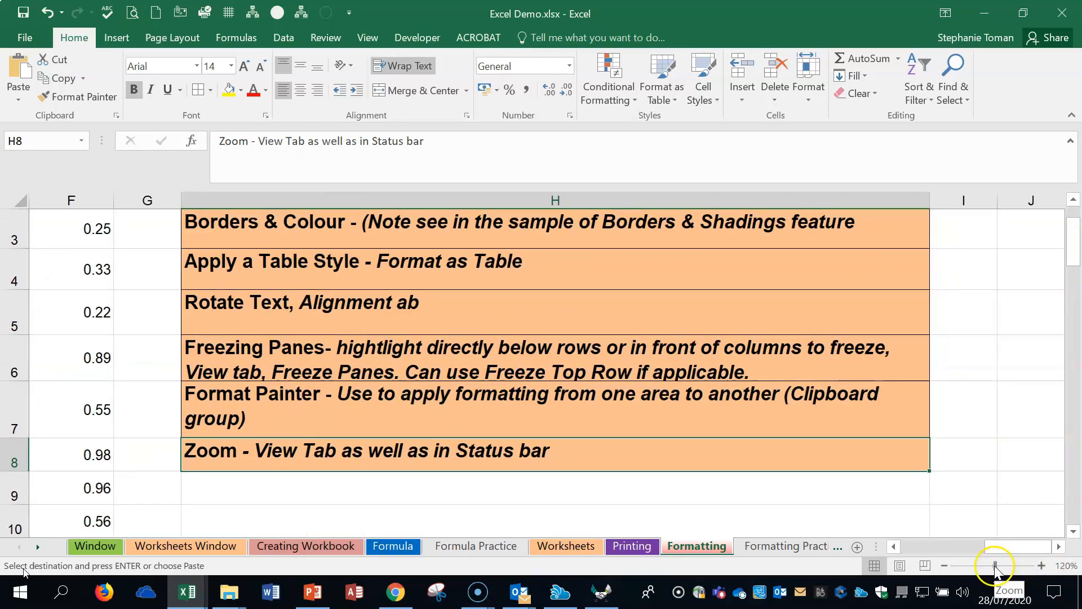
{"action": "left_click", "coordinate": [944, 566]}
{"action": "left_click", "coordinate": [944, 566]}
{"action": "left_click", "coordinate": [944, 566]}
{"action": "left_click", "coordinate": [944, 566]}
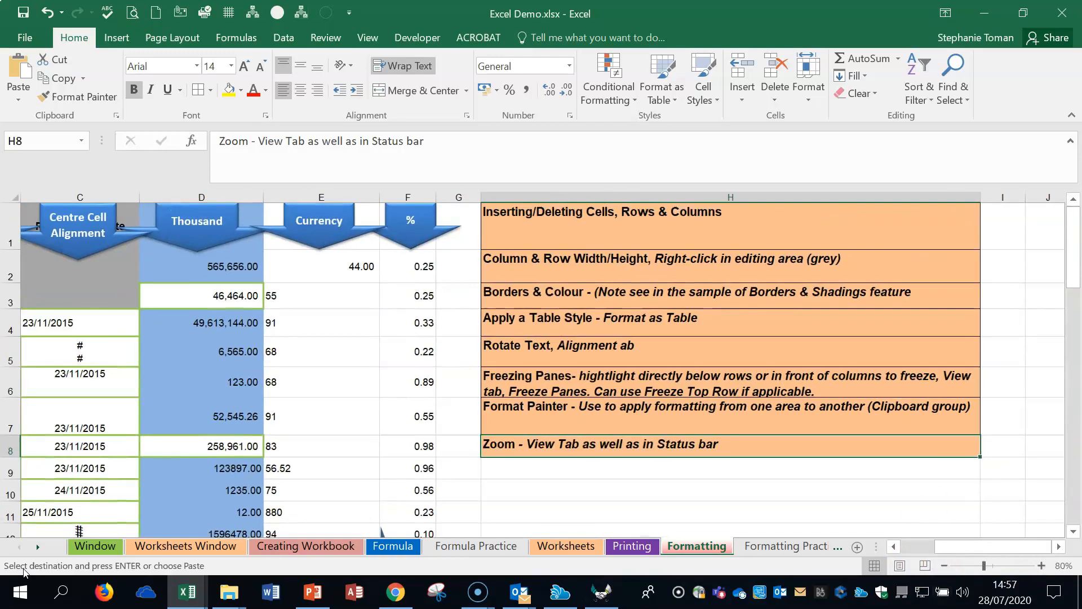
Set a custom zoom magnification of 101% for the sheet.
{"action": "left_click", "coordinate": [367, 38]}
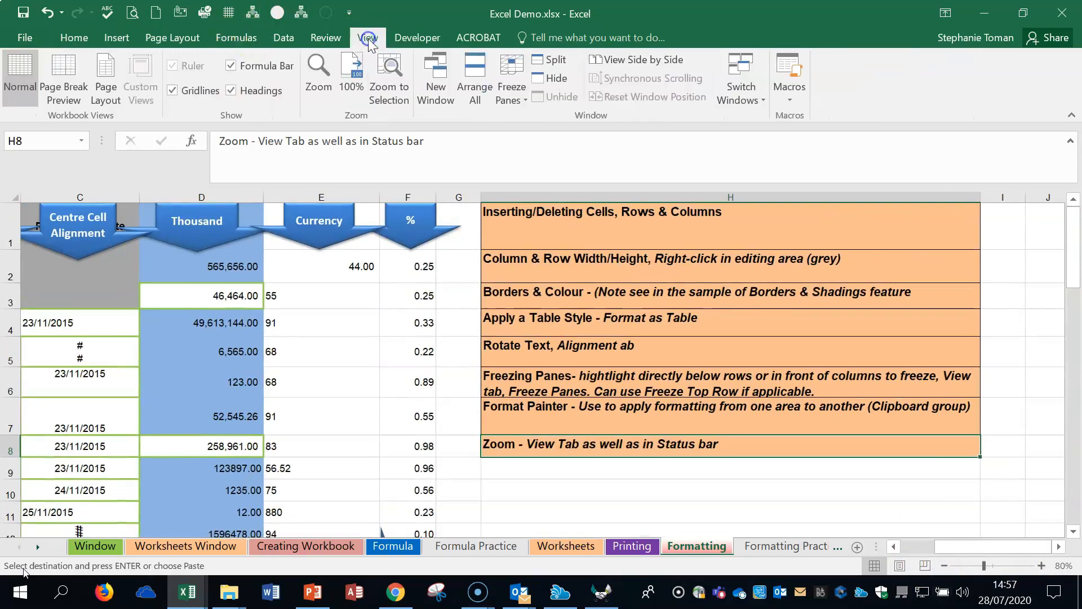
{"action": "left_click", "coordinate": [318, 90]}
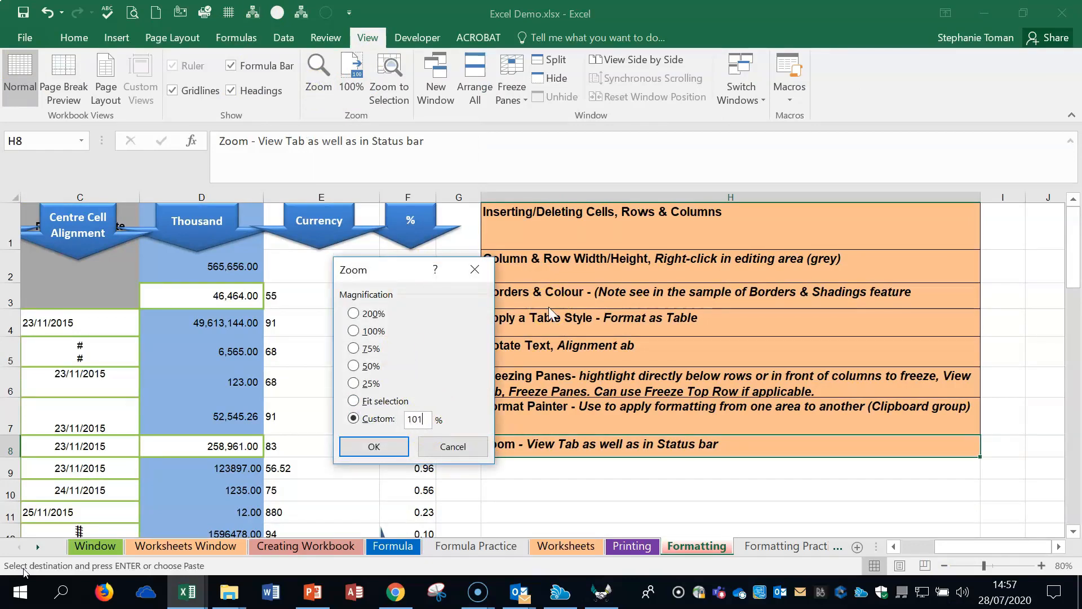
{"action": "key", "text": "Return"}
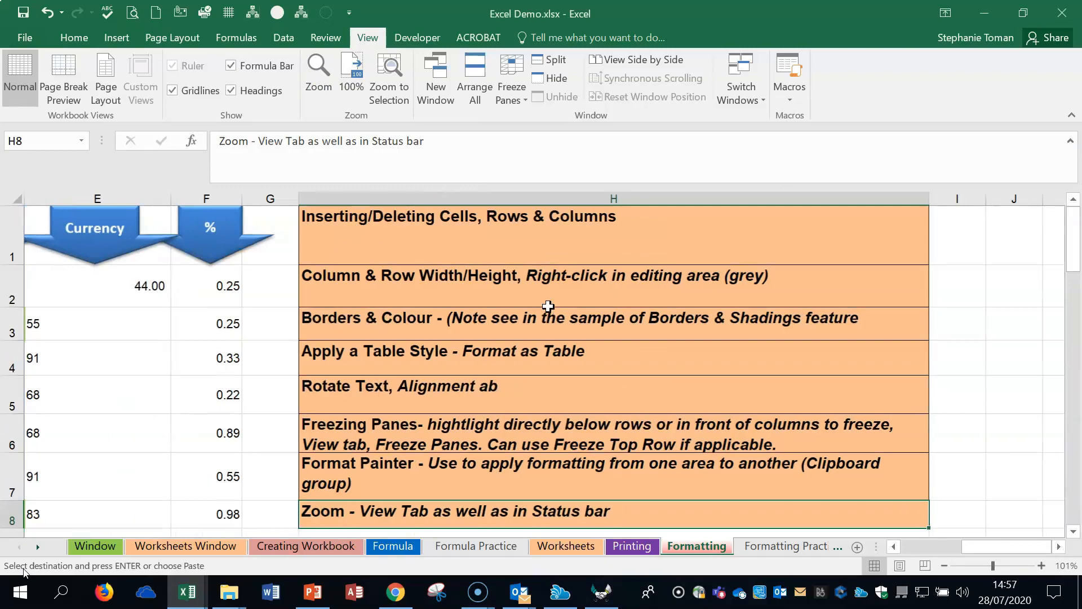
Zoom the sheet out to 70% so columns A to H fit together.
{"action": "left_click", "coordinate": [944, 565]}
{"action": "left_click", "coordinate": [944, 566]}
{"action": "left_click", "coordinate": [943, 565]}
{"action": "left_click", "coordinate": [944, 566]}
{"action": "left_click", "coordinate": [739, 438]}
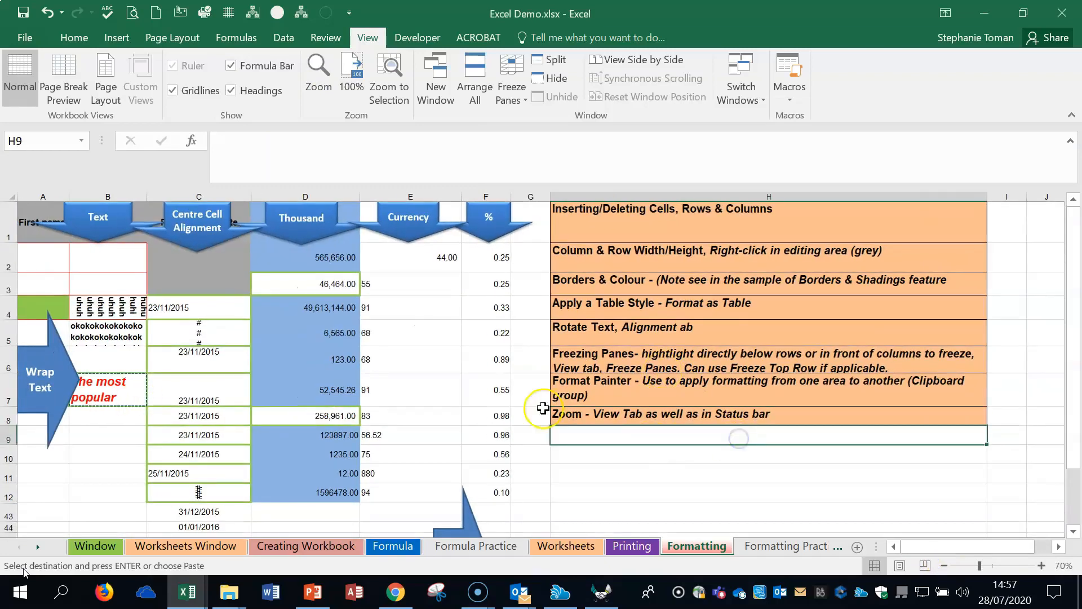
{"action": "left_click", "coordinate": [807, 473]}
{"action": "left_click", "coordinate": [802, 401]}
{"action": "left_click", "coordinate": [719, 318]}
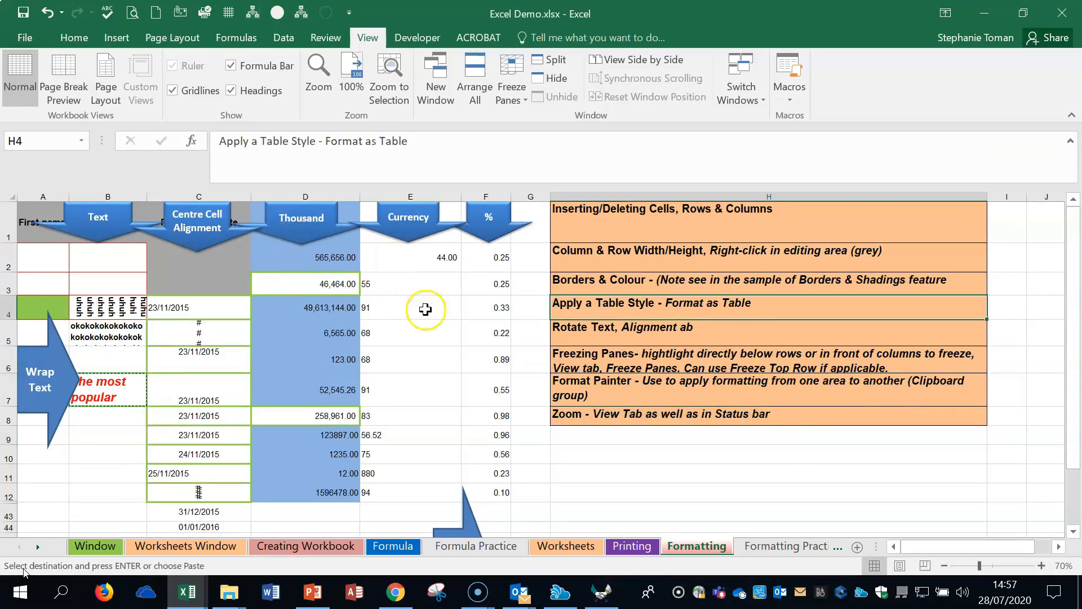
Enter 26222 in cell D3 and reselect the cell to check its thousands formatting.
{"action": "left_click", "coordinate": [332, 258]}
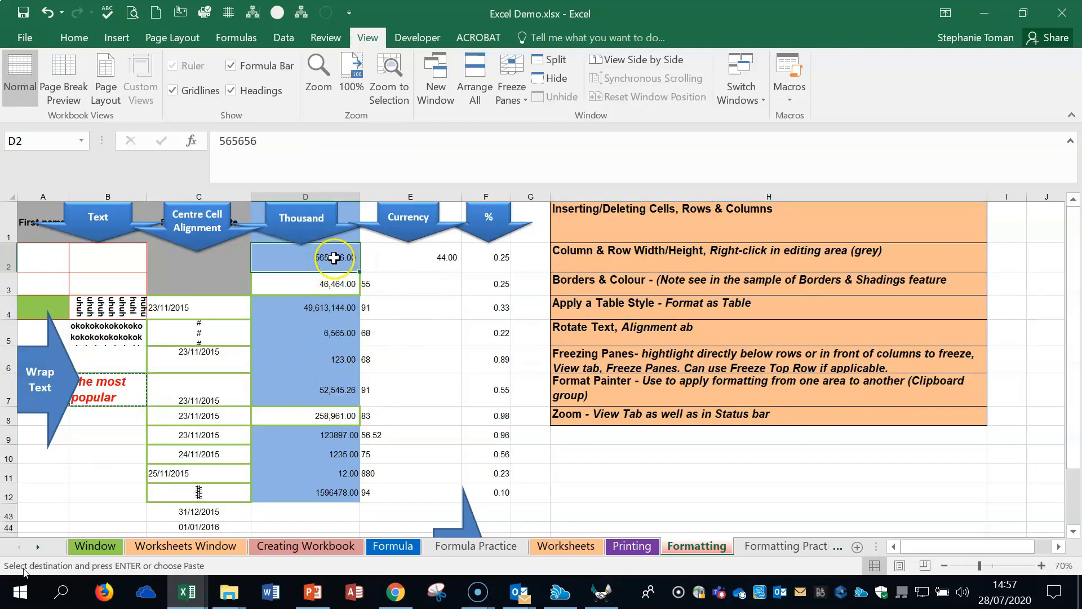
{"action": "left_click", "coordinate": [322, 284]}
{"action": "type", "text": "26"}
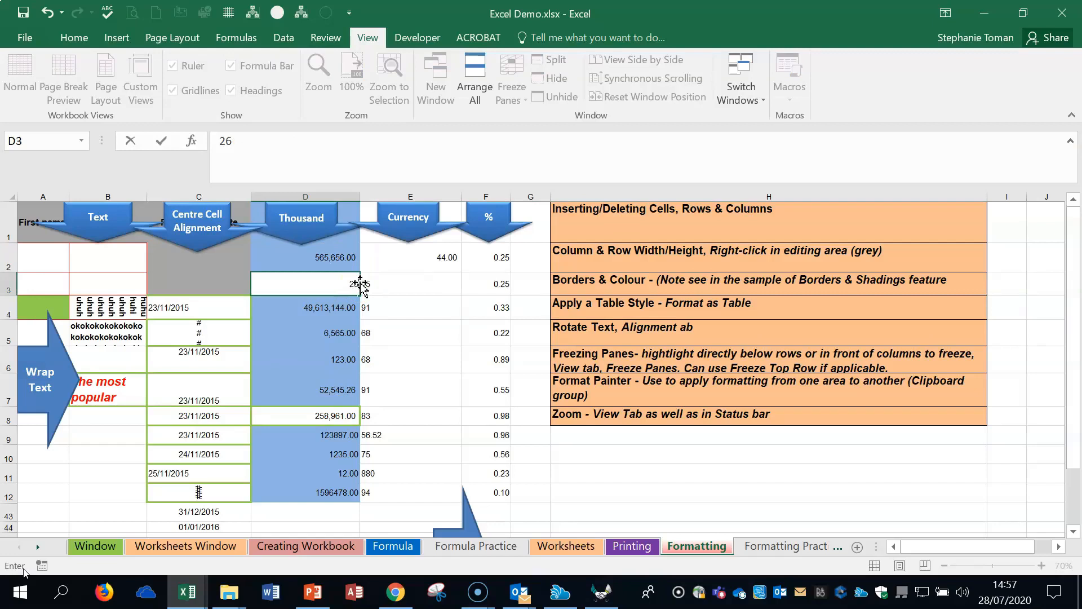
{"action": "key", "text": "Return"}
{"action": "left_click", "coordinate": [356, 284]}
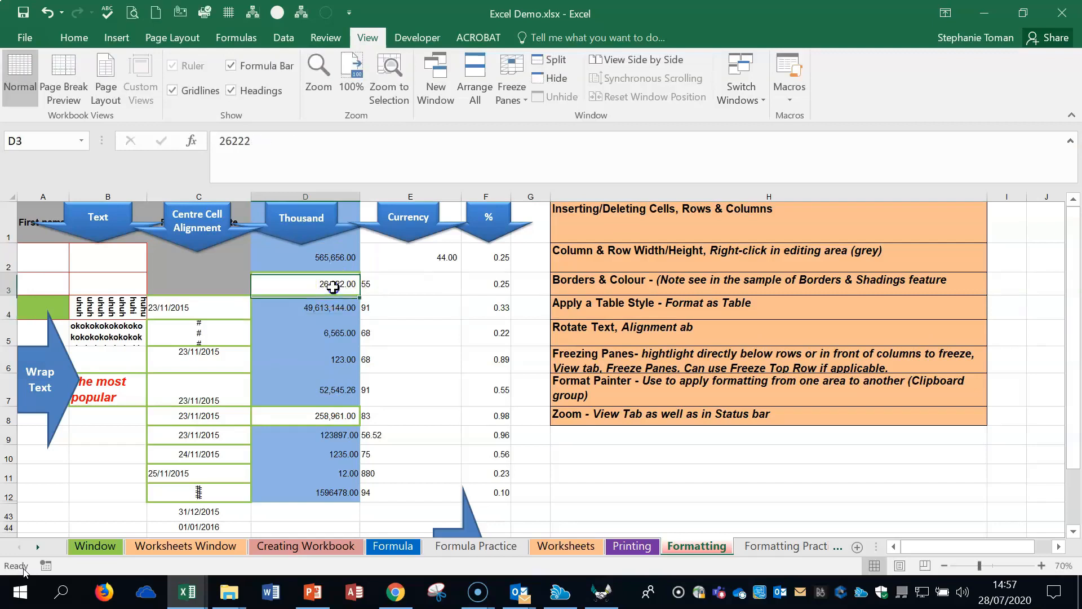
Apply the Number format to cells D2:D12 in the Thousand column.
{"action": "left_click", "coordinate": [74, 37]}
{"action": "left_click_drag", "start_coordinate": [324, 252], "coordinate": [306, 486]}
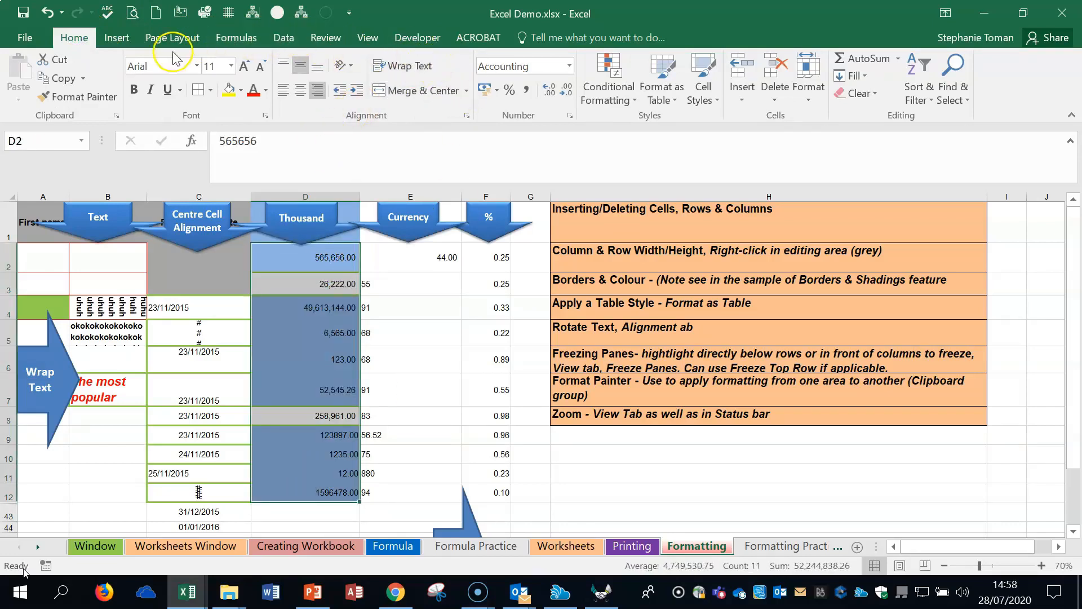
{"action": "left_click", "coordinate": [570, 66]}
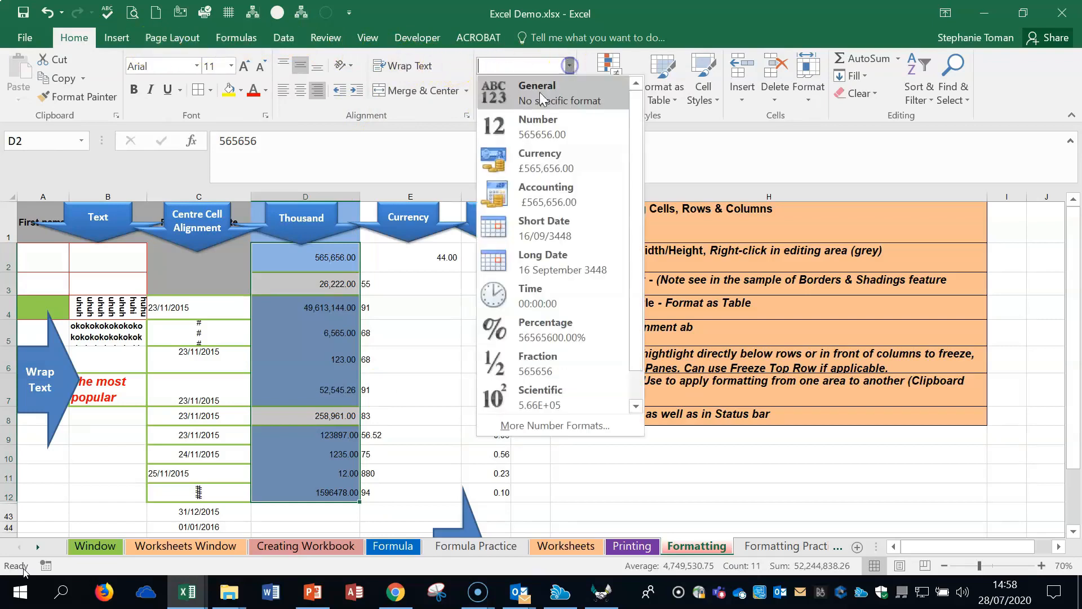
{"action": "left_click", "coordinate": [534, 129]}
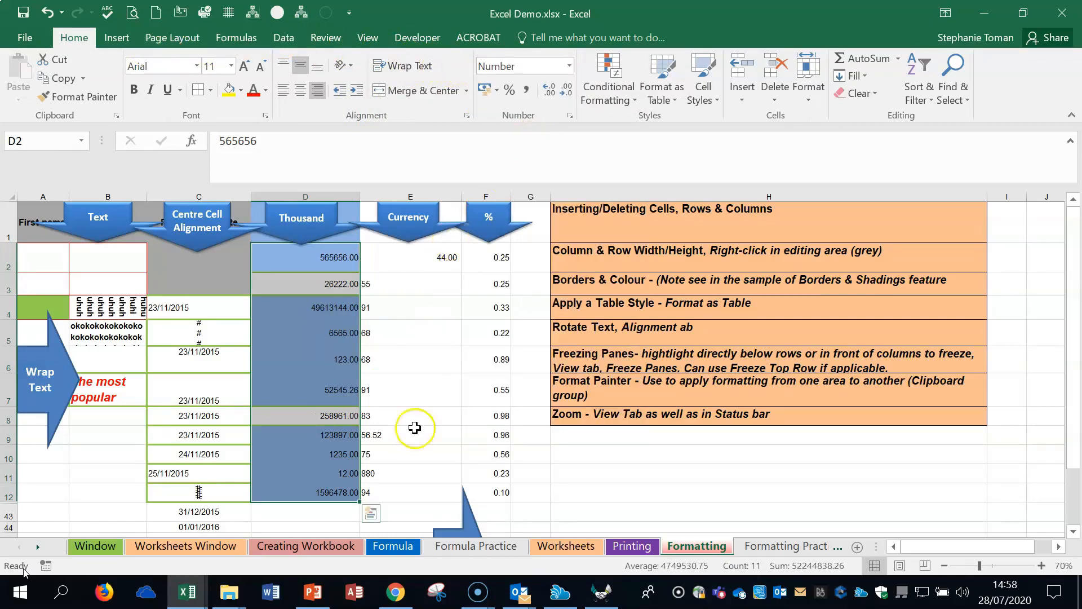
Apply the comma style to cells D2:D7 in the Thousand column.
{"action": "left_click", "coordinate": [1041, 565]}
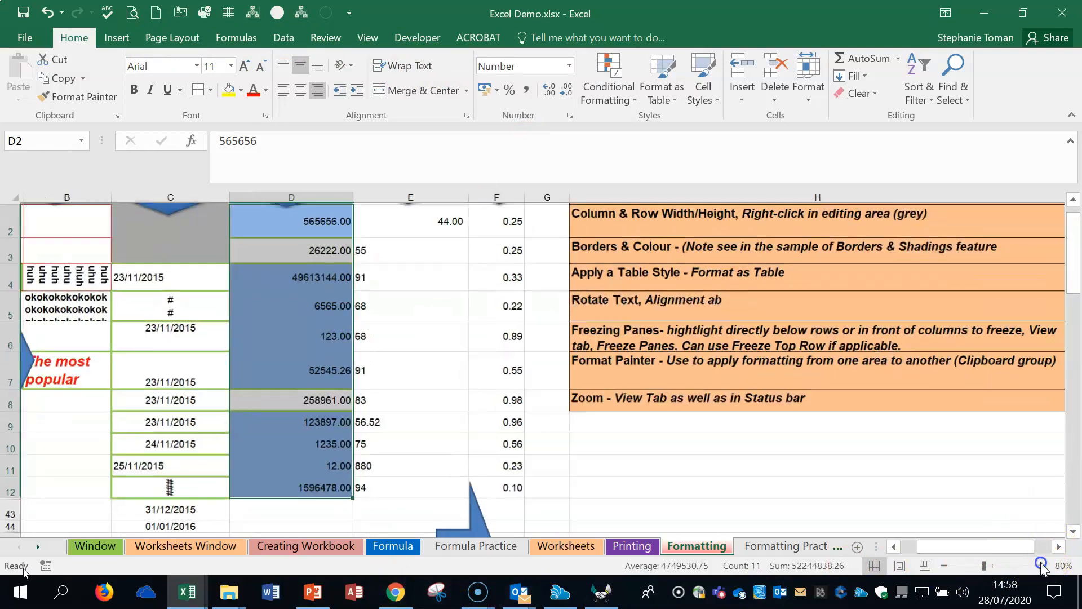
{"action": "left_click", "coordinate": [1041, 565]}
{"action": "left_click", "coordinate": [363, 355]}
{"action": "left_click_drag", "start_coordinate": [254, 276], "coordinate": [235, 408]}
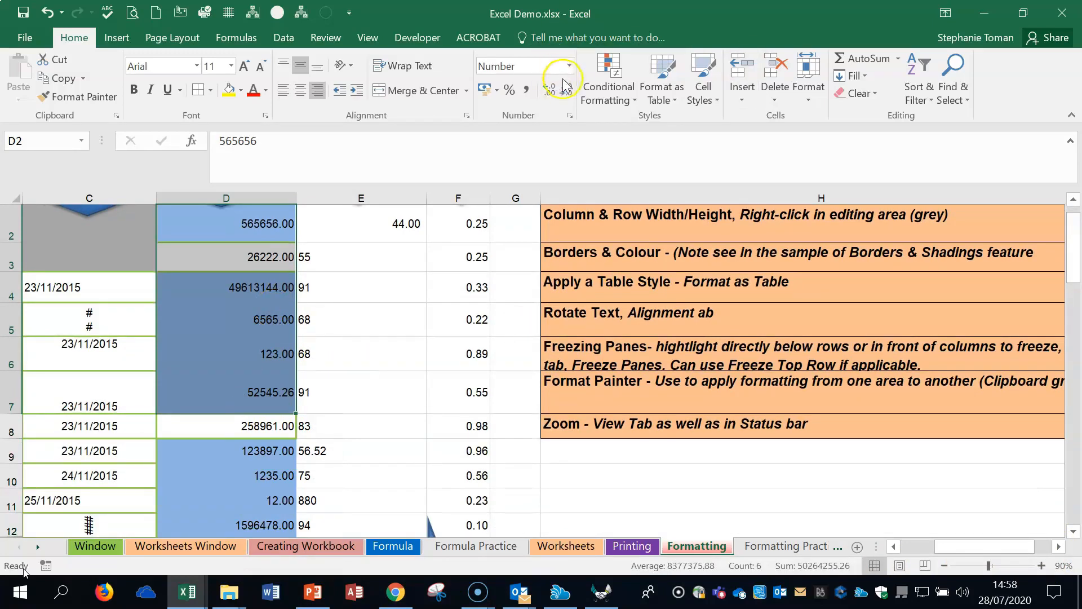
{"action": "left_click", "coordinate": [527, 91]}
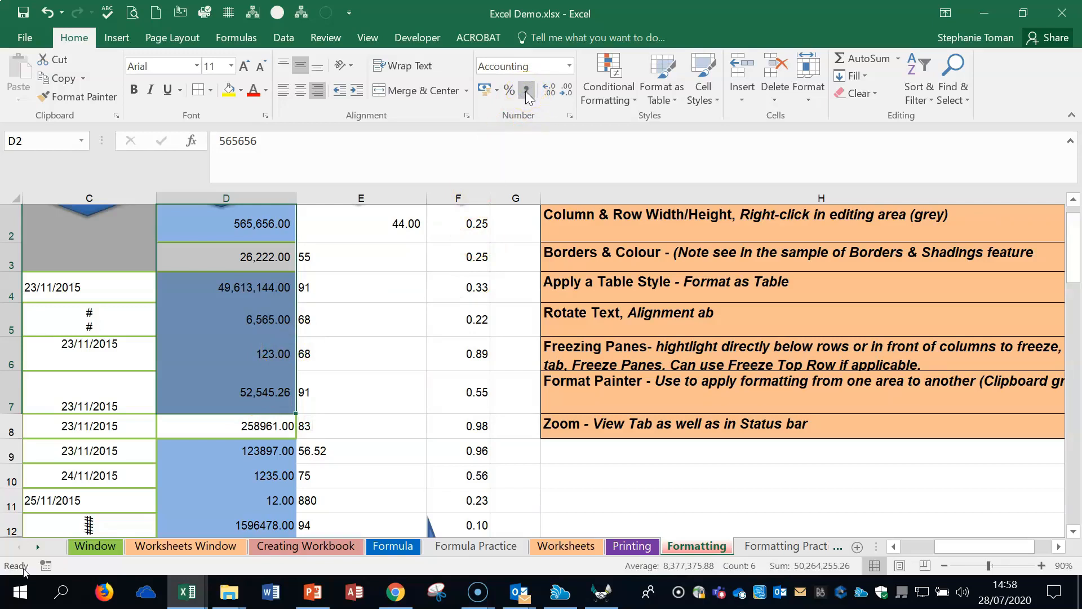
Try the Currency, General and Number formats on cells D2:D7.
{"action": "left_click", "coordinate": [569, 66]}
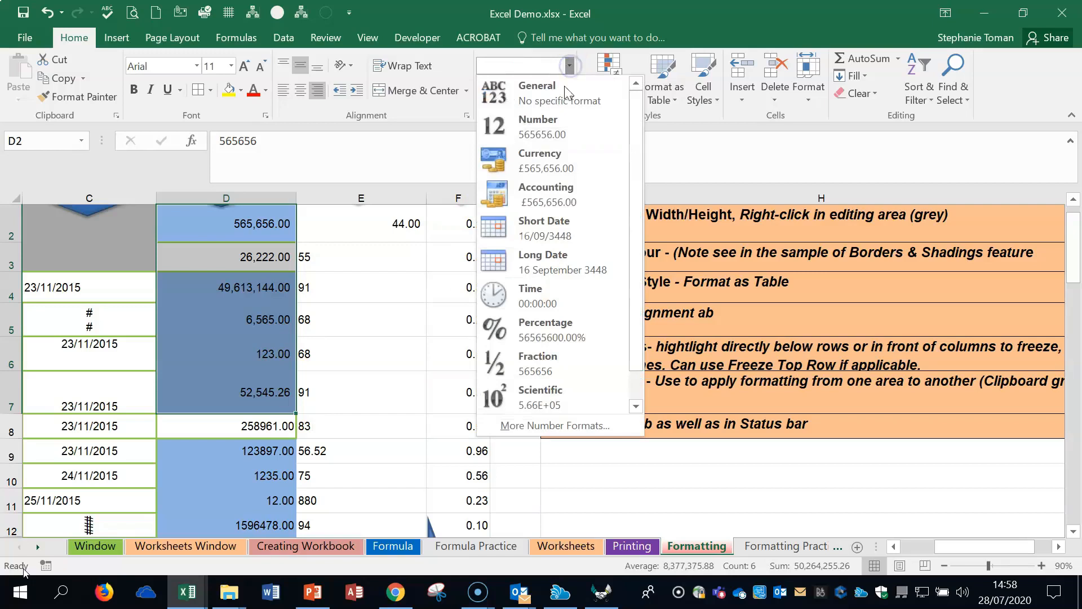
{"action": "left_click", "coordinate": [541, 162]}
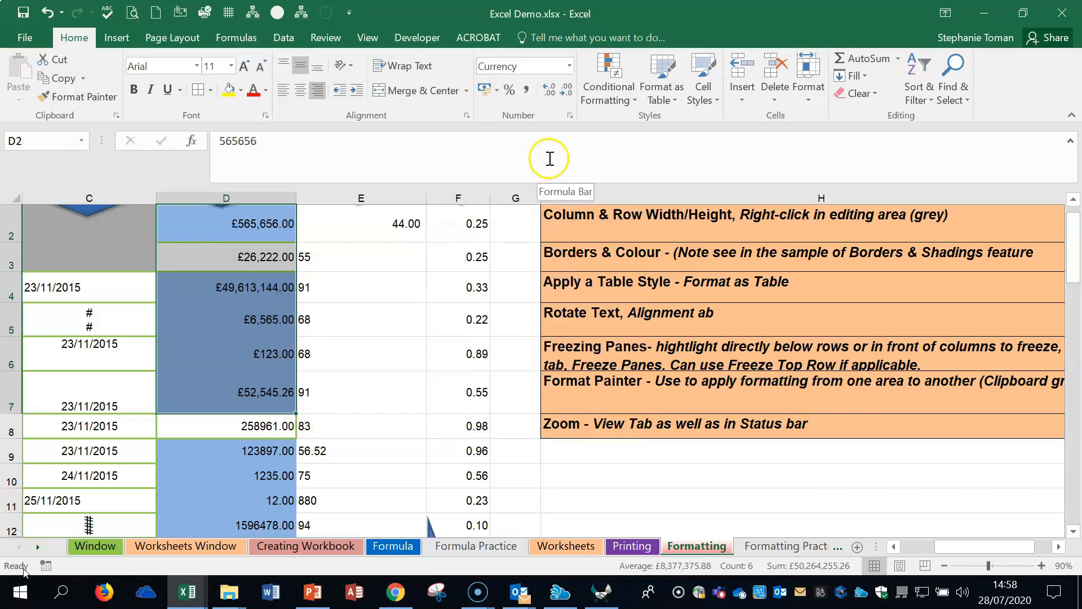
{"action": "left_click", "coordinate": [569, 66]}
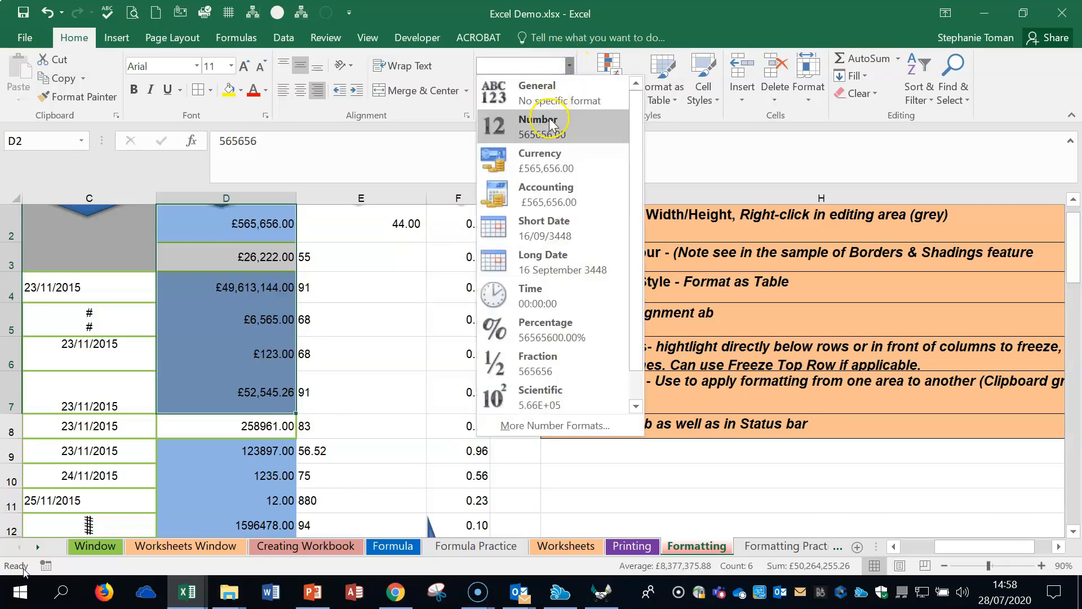
{"action": "left_click", "coordinate": [549, 90]}
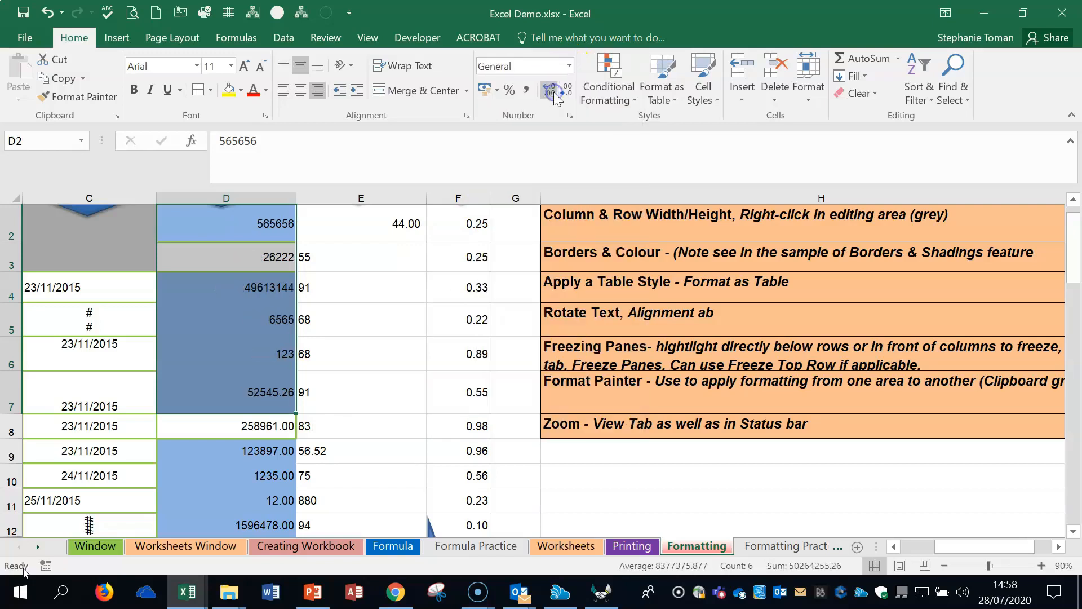
{"action": "left_click", "coordinate": [569, 66]}
{"action": "left_click", "coordinate": [551, 129]}
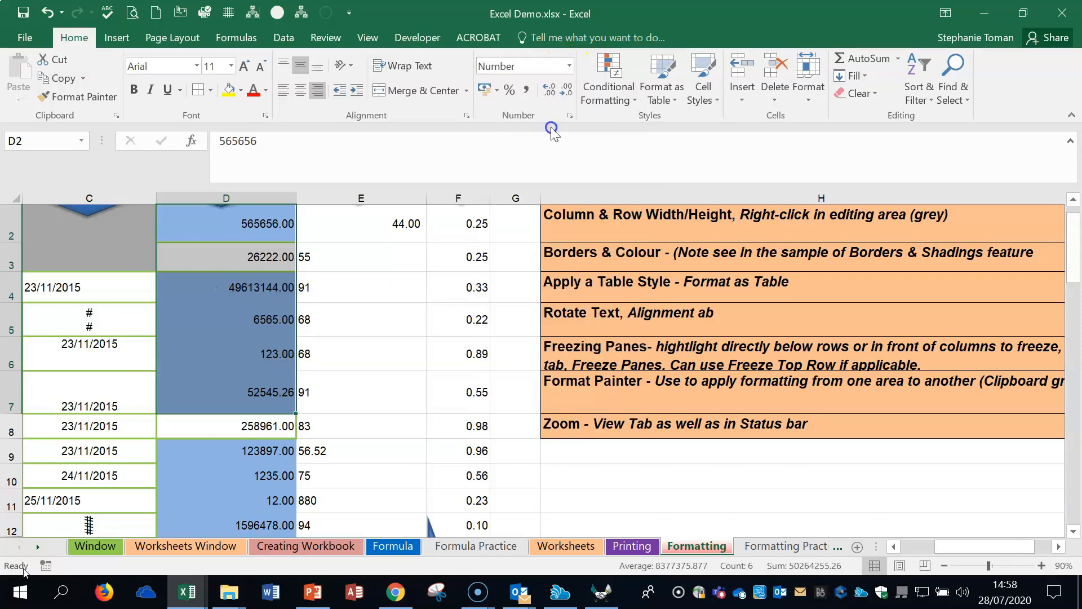
Apply the Accounting format with the £ symbol to cells D2:D7.
{"action": "left_click", "coordinate": [569, 66]}
{"action": "left_click", "coordinate": [551, 186]}
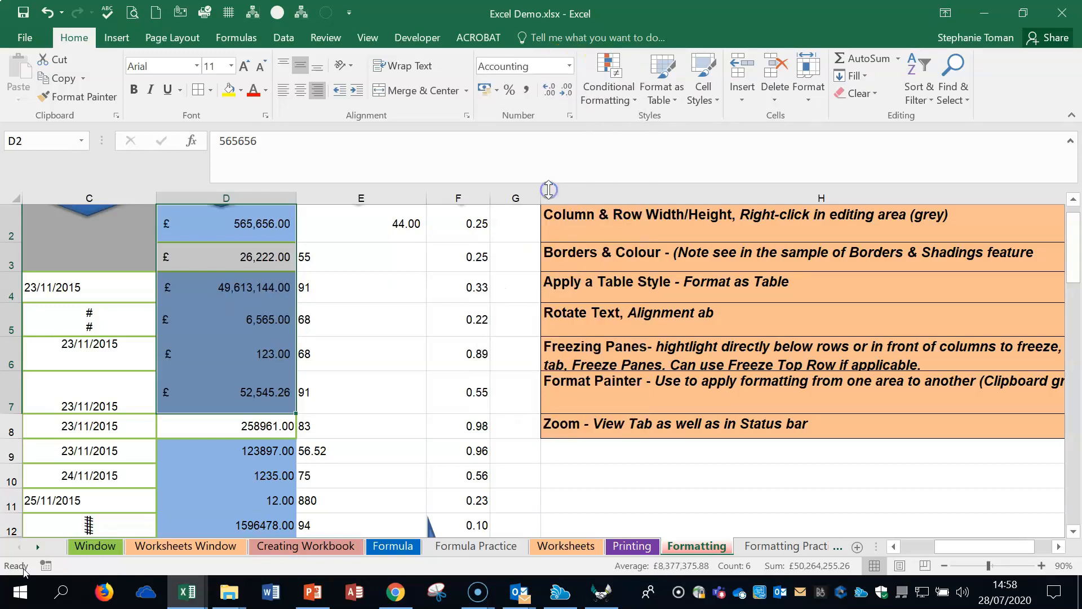
Format the date in cell C7 as Short Date, and switch it to Long Date.
{"action": "left_click", "coordinate": [115, 390]}
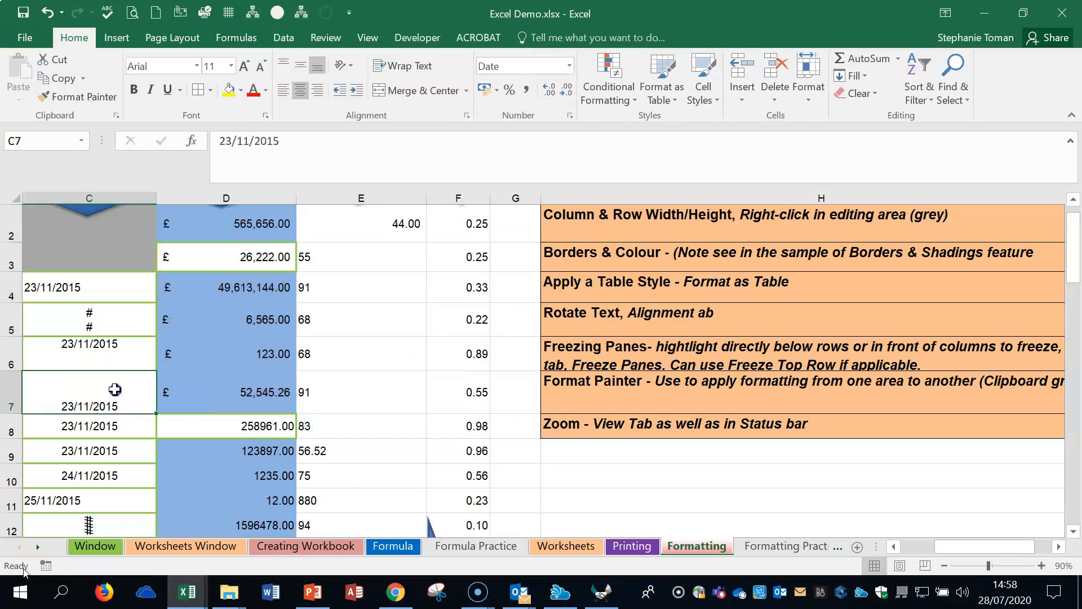
{"action": "left_click", "coordinate": [568, 67]}
{"action": "left_click", "coordinate": [540, 225]}
{"action": "left_click", "coordinate": [569, 66]}
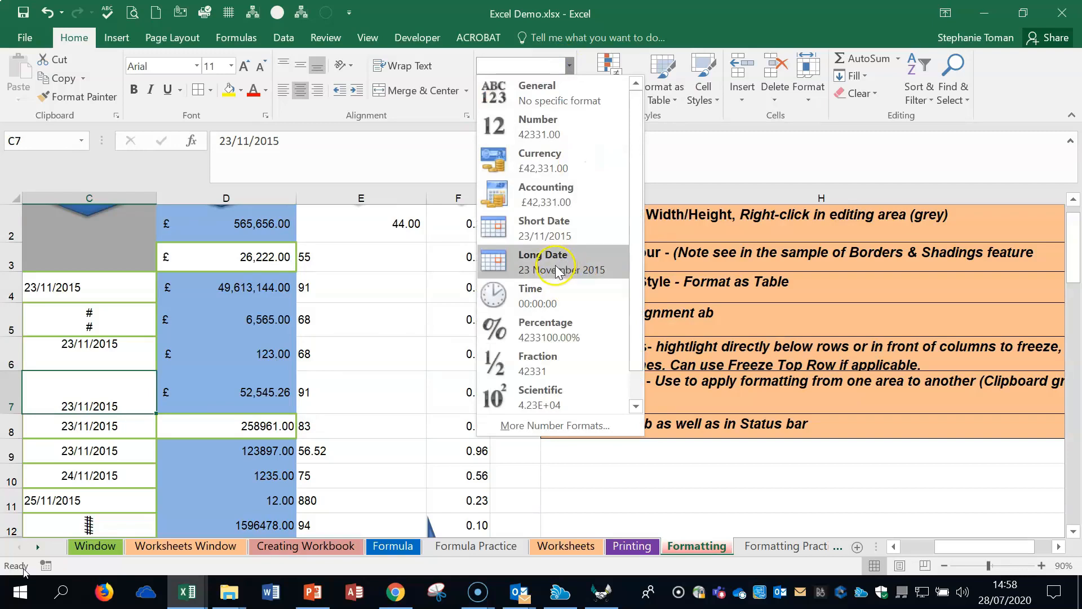
{"action": "left_click", "coordinate": [557, 270]}
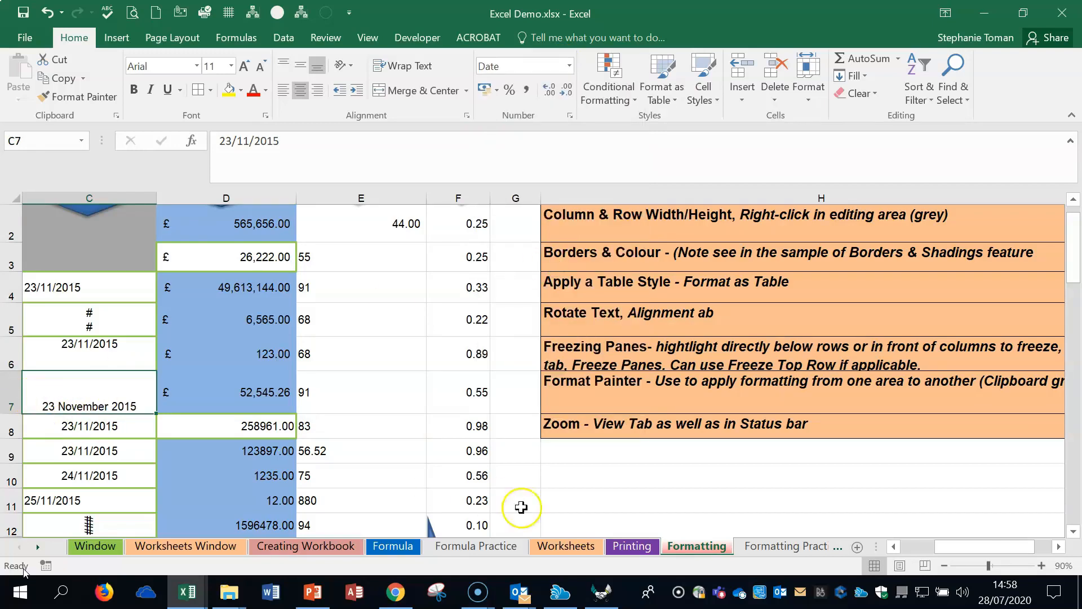
{"action": "left_click", "coordinate": [893, 546]}
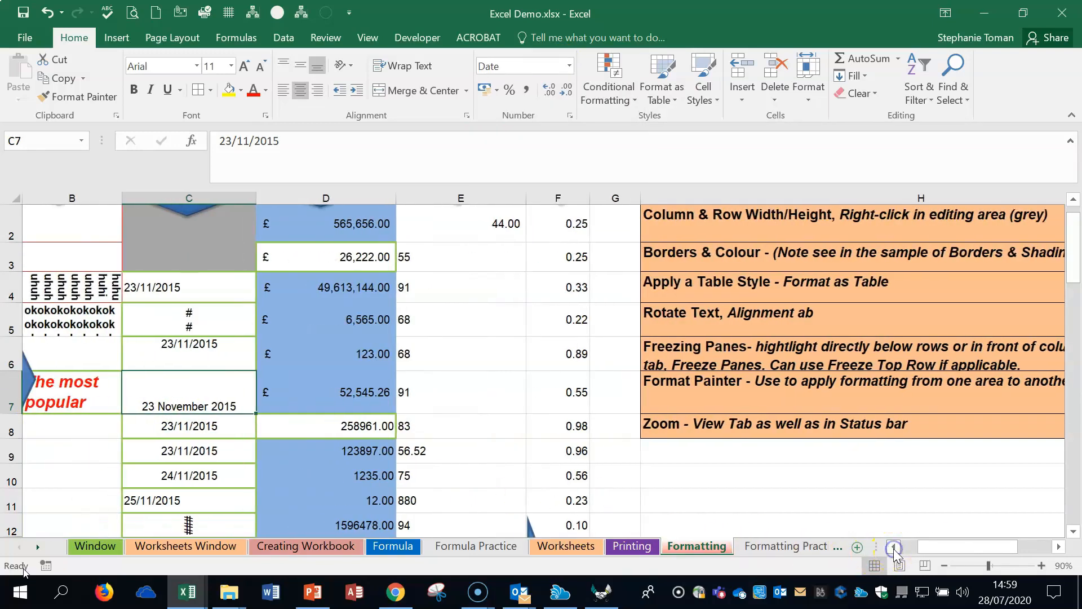
Apply the Percentage format to cells F2:F6 in the % column.
{"action": "left_click", "coordinate": [559, 223]}
{"action": "left_click", "coordinate": [508, 91]}
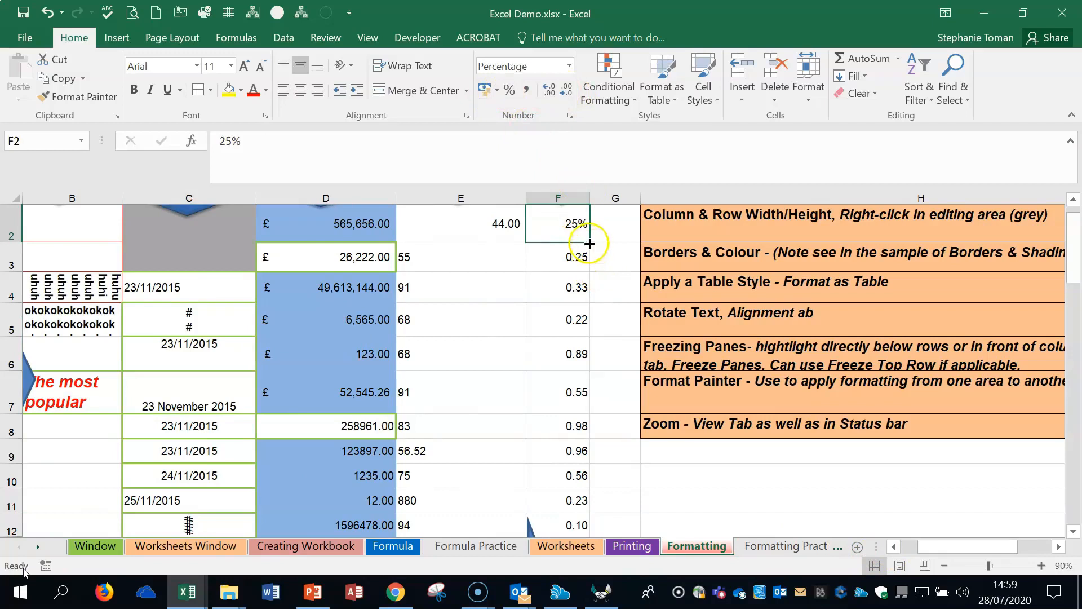
{"action": "left_click_drag", "start_coordinate": [588, 241], "coordinate": [589, 337]}
{"action": "left_click", "coordinate": [45, 12]}
{"action": "left_click_drag", "start_coordinate": [563, 259], "coordinate": [570, 338]}
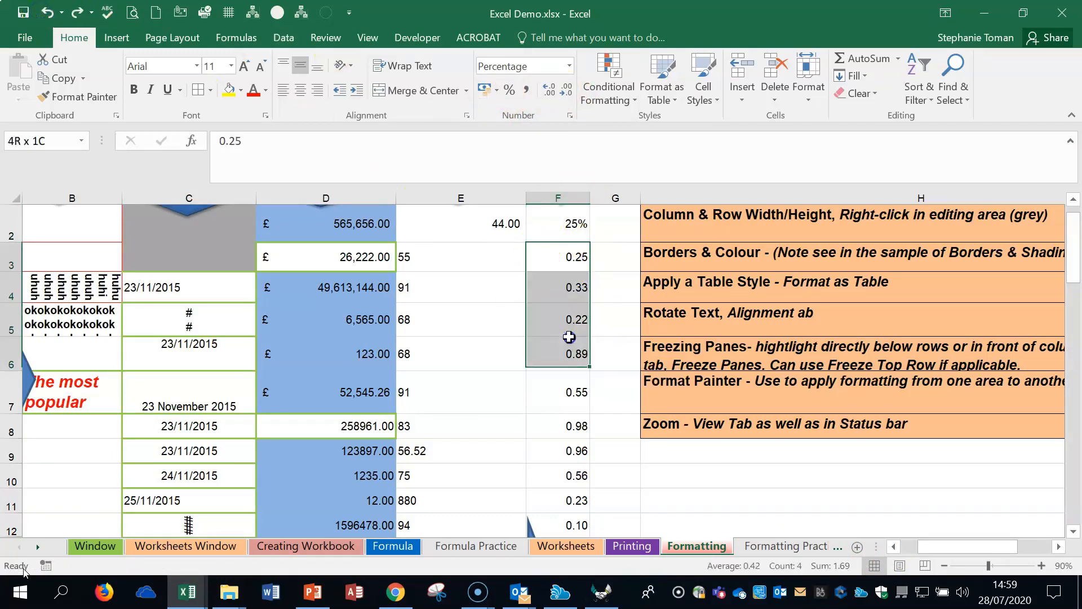
{"action": "left_click", "coordinate": [511, 91]}
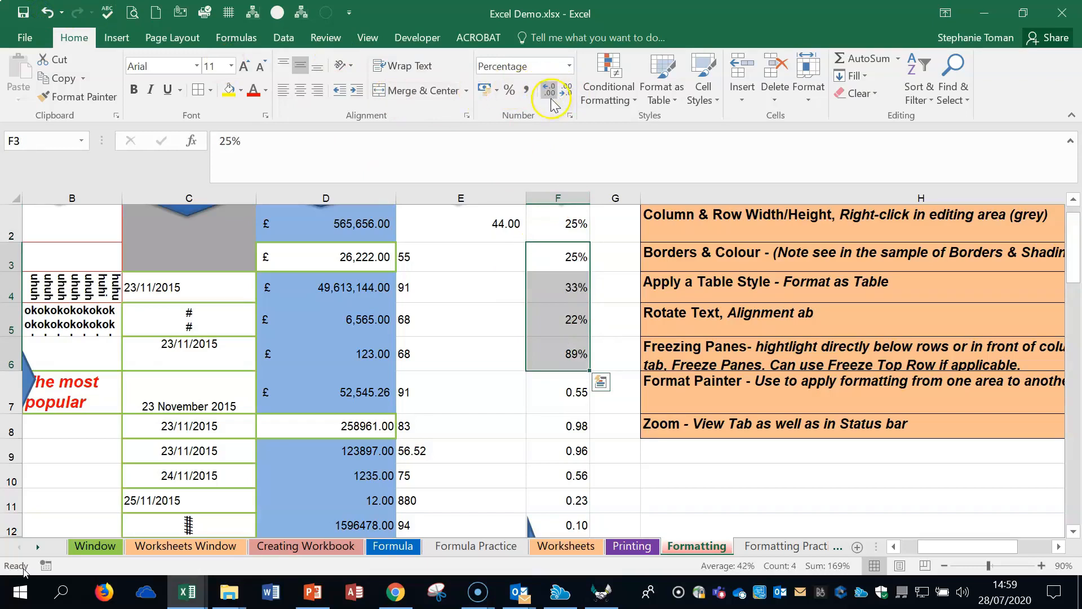
Decrease the decimals in cell D4 to none, and increase them back to two.
{"action": "left_click", "coordinate": [346, 288]}
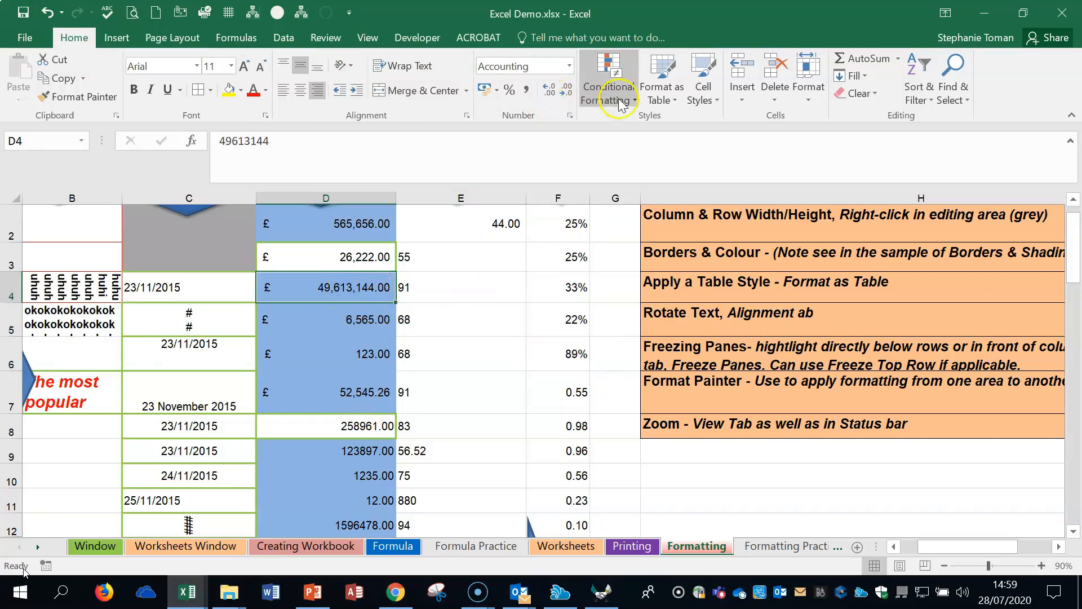
{"action": "left_click", "coordinate": [565, 91]}
{"action": "left_click", "coordinate": [565, 90]}
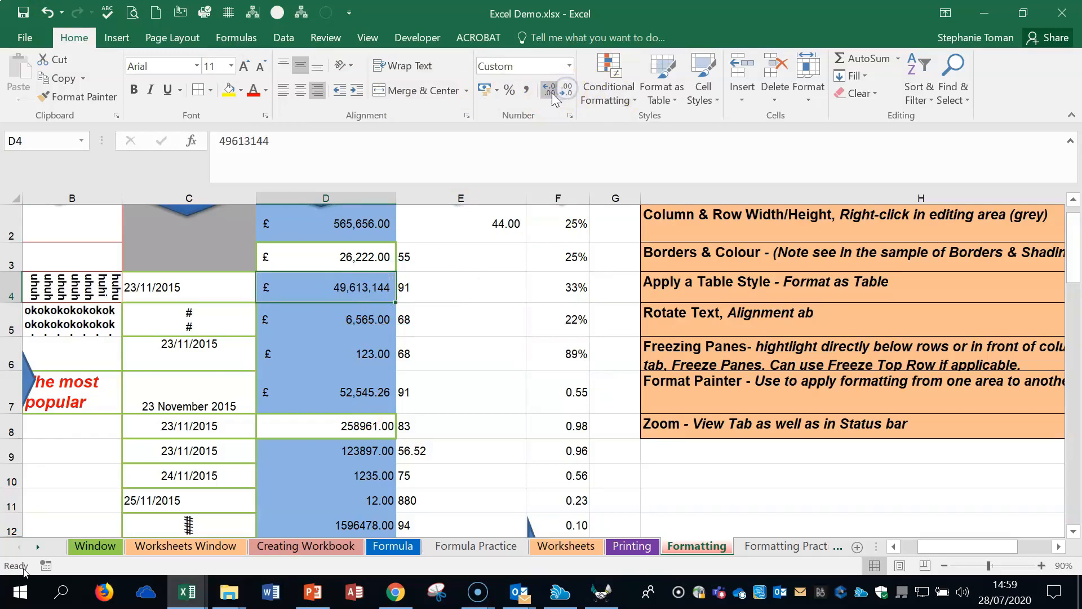
{"action": "left_click", "coordinate": [548, 95]}
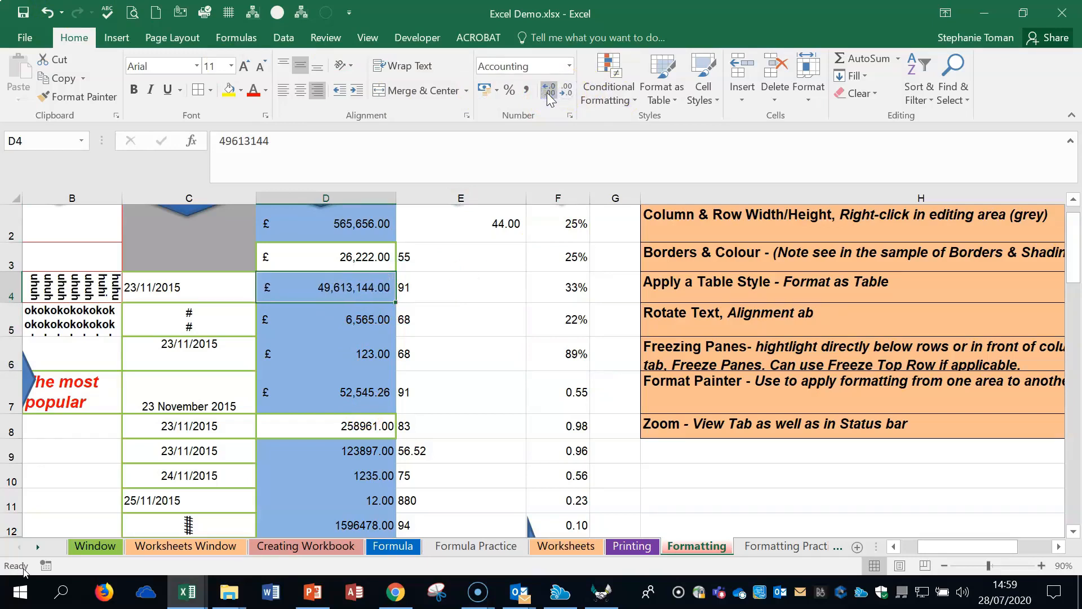
{"action": "left_click", "coordinate": [549, 96]}
View the number categories in the Format Cells dialog for cell D2, and close it without changes.
{"action": "left_click", "coordinate": [360, 223]}
{"action": "right_click", "coordinate": [361, 223]}
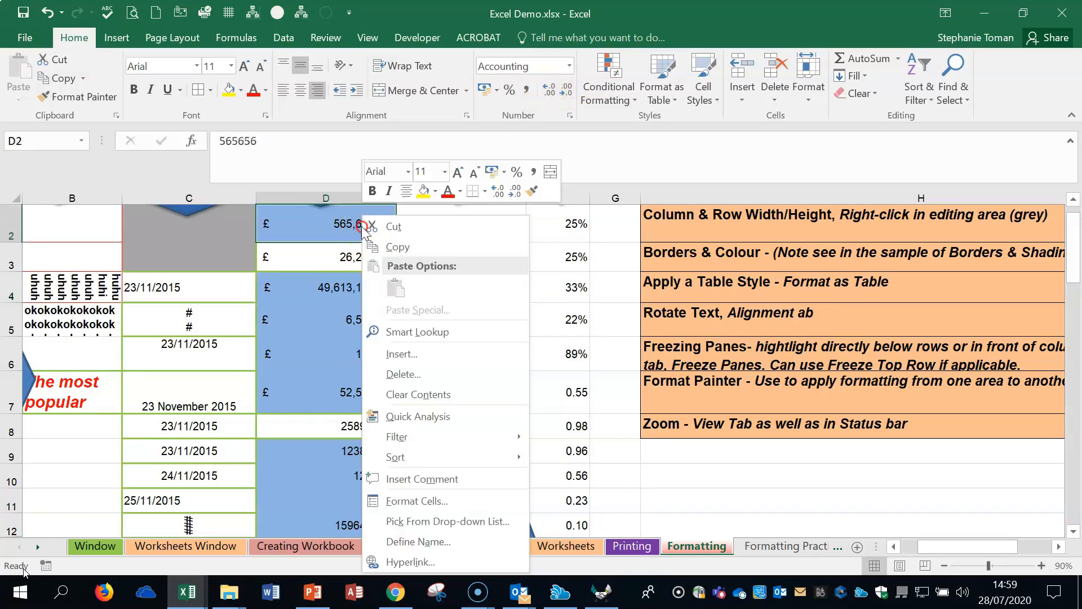
{"action": "left_click", "coordinate": [428, 500]}
{"action": "left_click", "coordinate": [246, 195]}
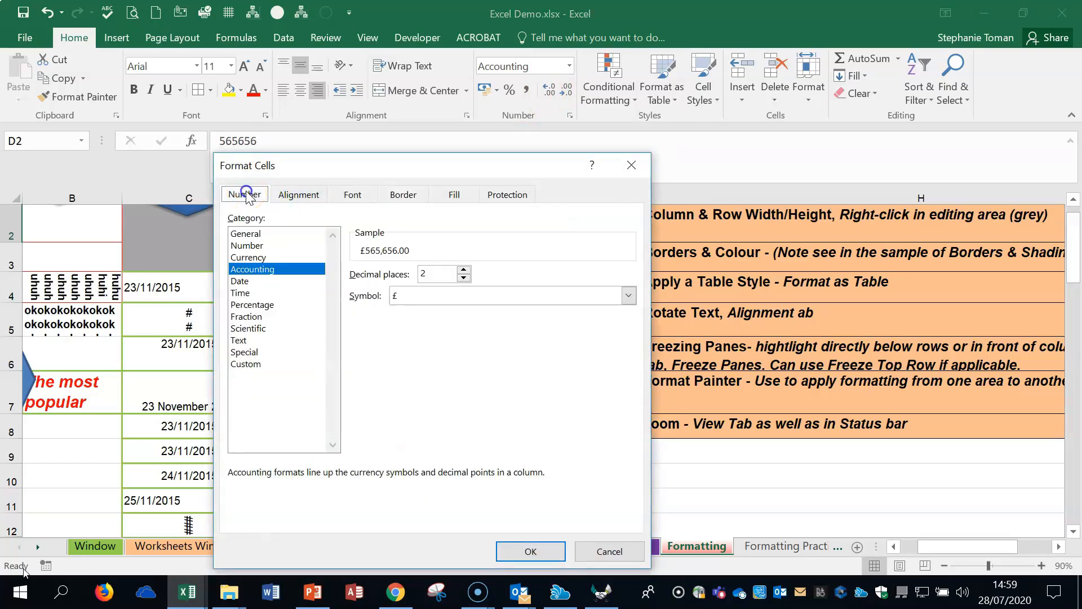
{"action": "left_click", "coordinate": [631, 165]}
{"action": "left_click", "coordinate": [802, 477]}
{"action": "left_click", "coordinate": [838, 492]}
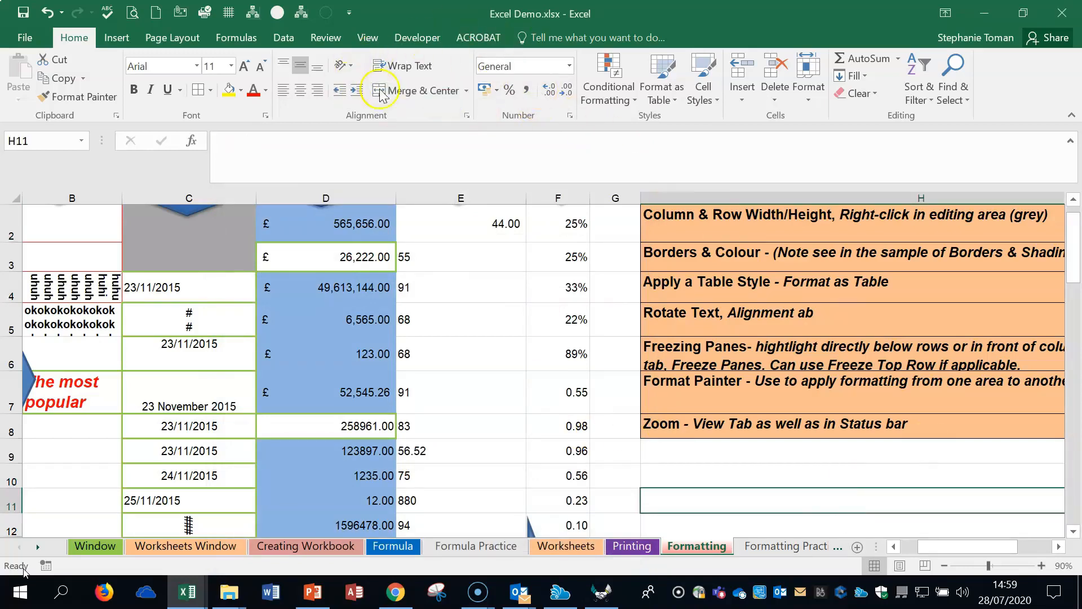
{"action": "left_click", "coordinate": [496, 359]}
{"action": "left_click", "coordinate": [831, 424]}
{"action": "scroll", "coordinate": [839, 421], "scroll_direction": "up", "scroll_amount": 1}
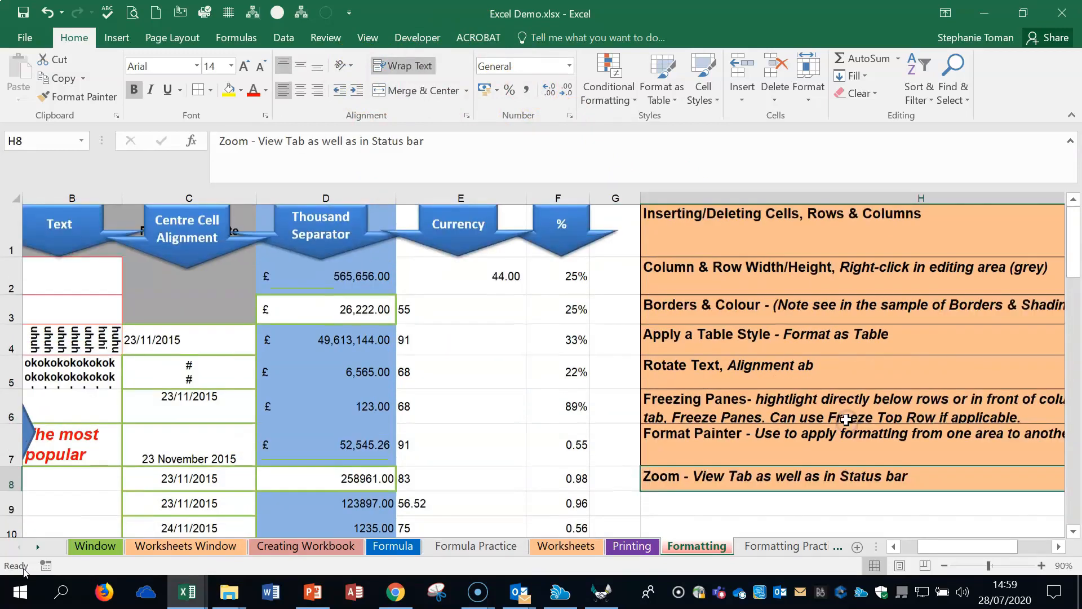
Switch to the Formatting Practice sheet and set its zoom to 80%.
{"action": "left_click", "coordinate": [766, 549]}
{"action": "left_click", "coordinate": [964, 439]}
{"action": "left_click", "coordinate": [930, 394]}
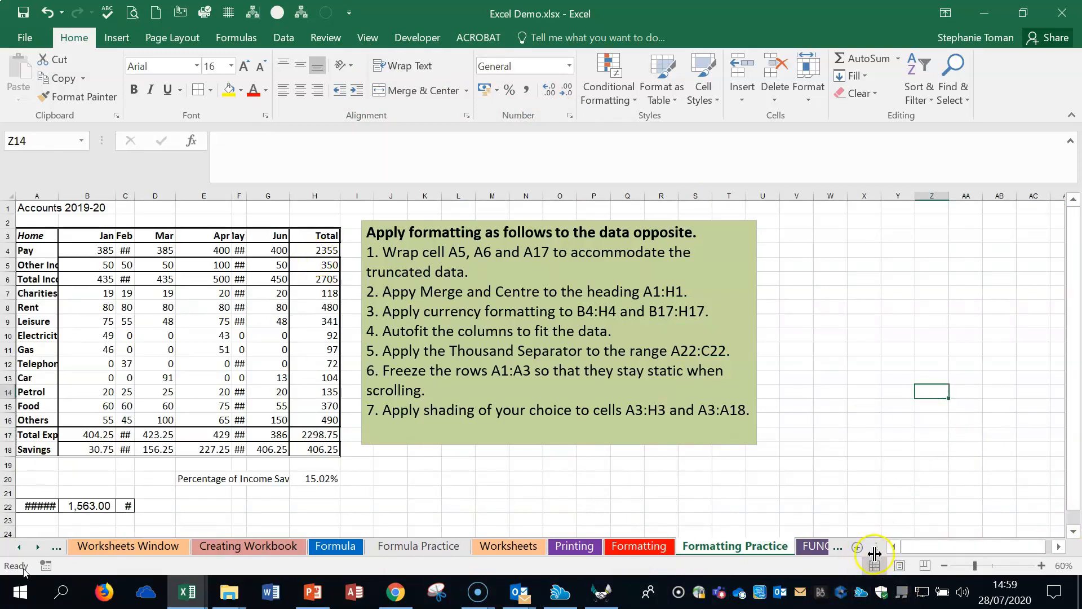
{"action": "left_click", "coordinate": [1042, 565]}
{"action": "left_click", "coordinate": [1041, 565]}
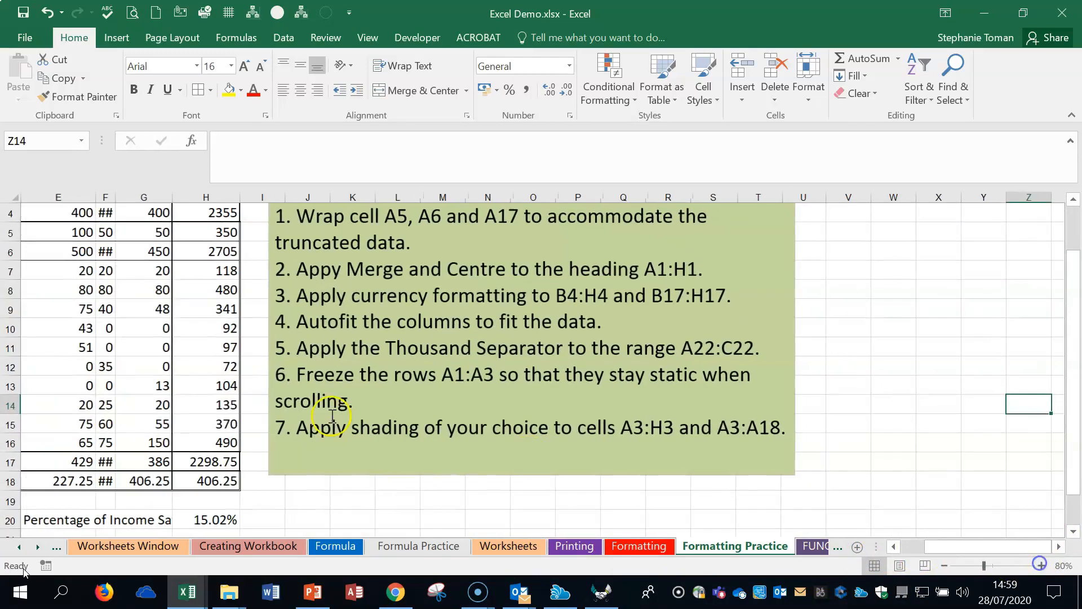
{"action": "left_click_drag", "start_coordinate": [951, 546], "coordinate": [927, 547]}
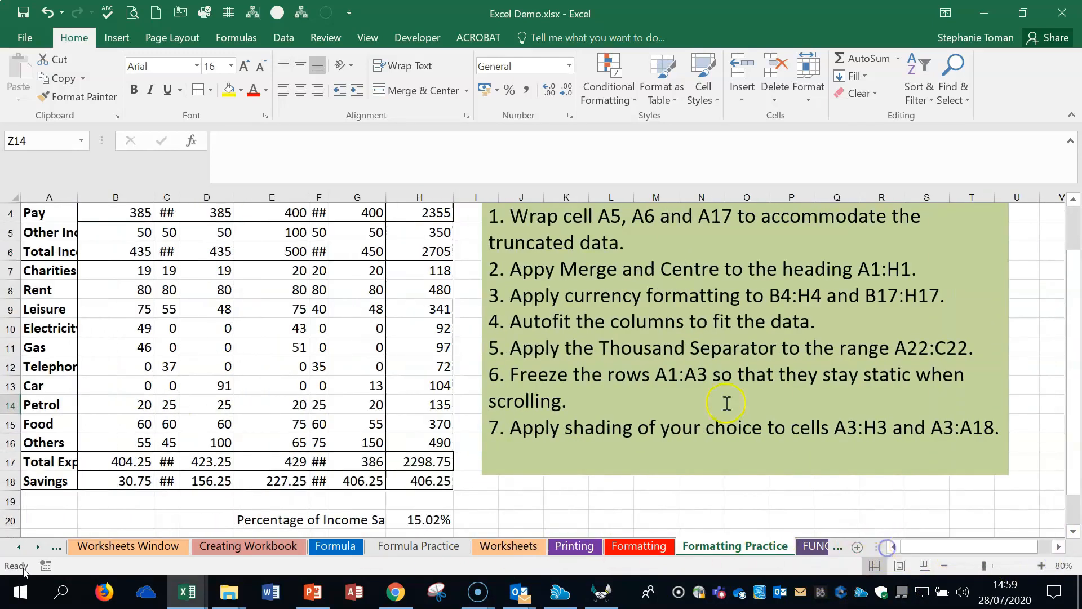
Wrap the text in cells A4:A18, and widen column A so single words fit on one line.
{"action": "left_click_drag", "start_coordinate": [45, 213], "coordinate": [31, 479]}
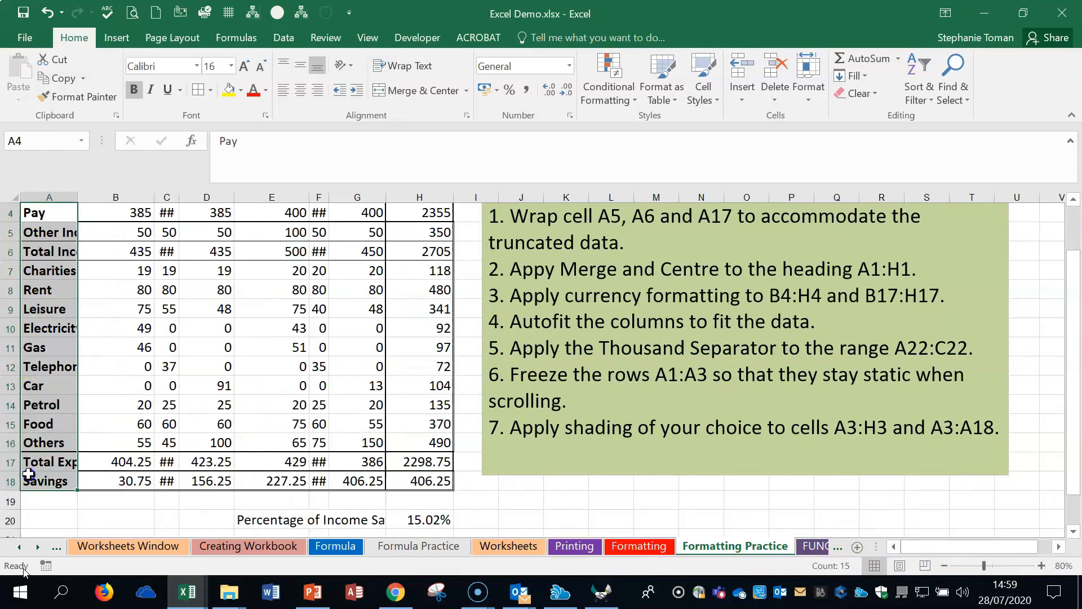
{"action": "left_click", "coordinate": [421, 66]}
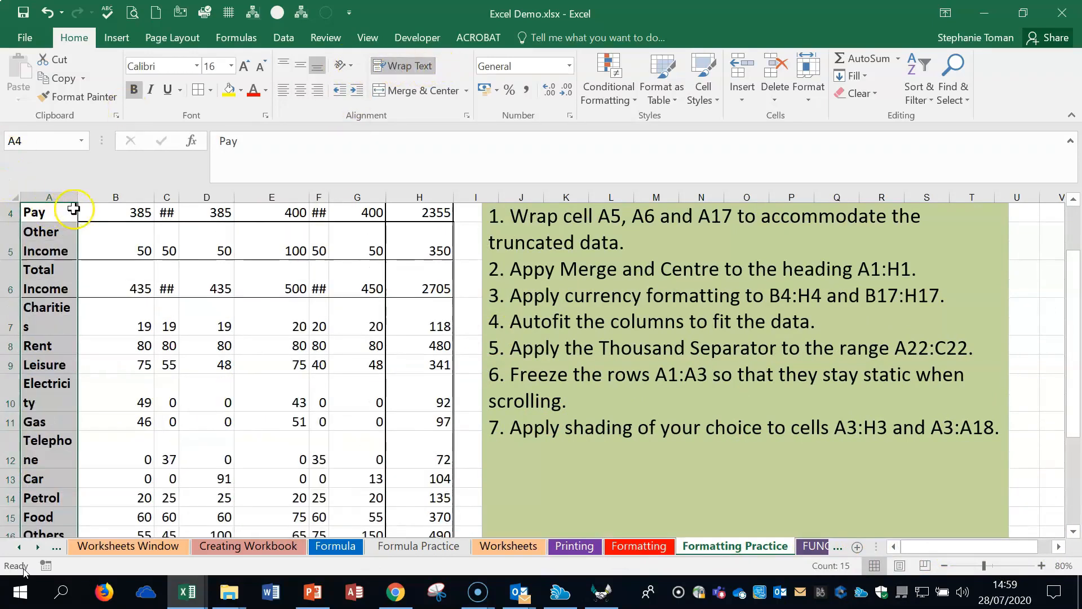
{"action": "left_click_drag", "start_coordinate": [75, 197], "coordinate": [96, 197]}
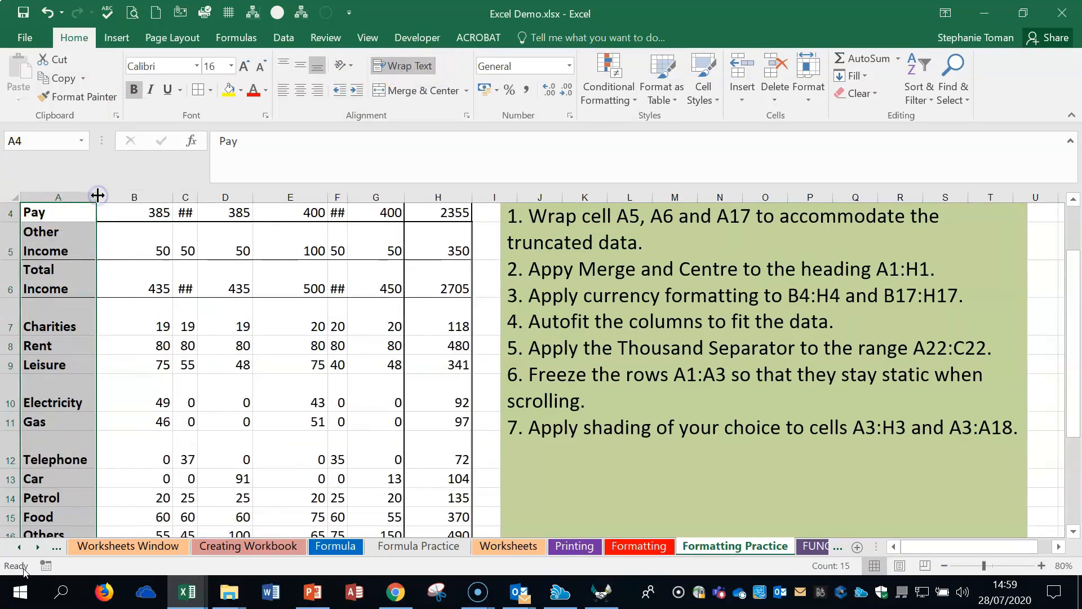
Merge and center the Accounts 2019-20 heading across cells A1:H1.
{"action": "scroll", "coordinate": [206, 239], "scroll_direction": "up", "scroll_amount": 1}
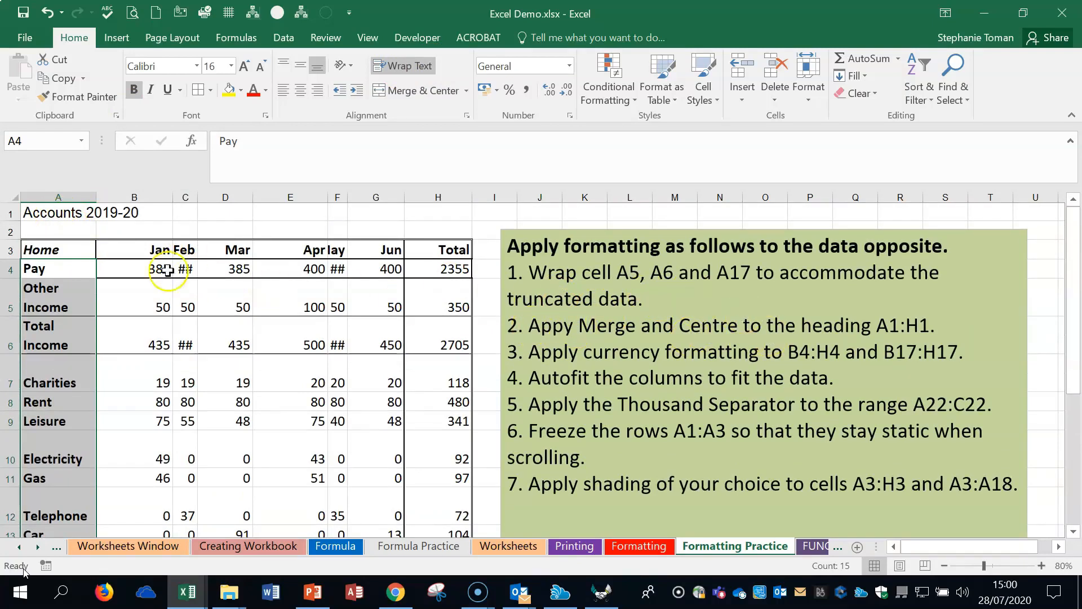
{"action": "left_click_drag", "start_coordinate": [36, 211], "coordinate": [454, 211]}
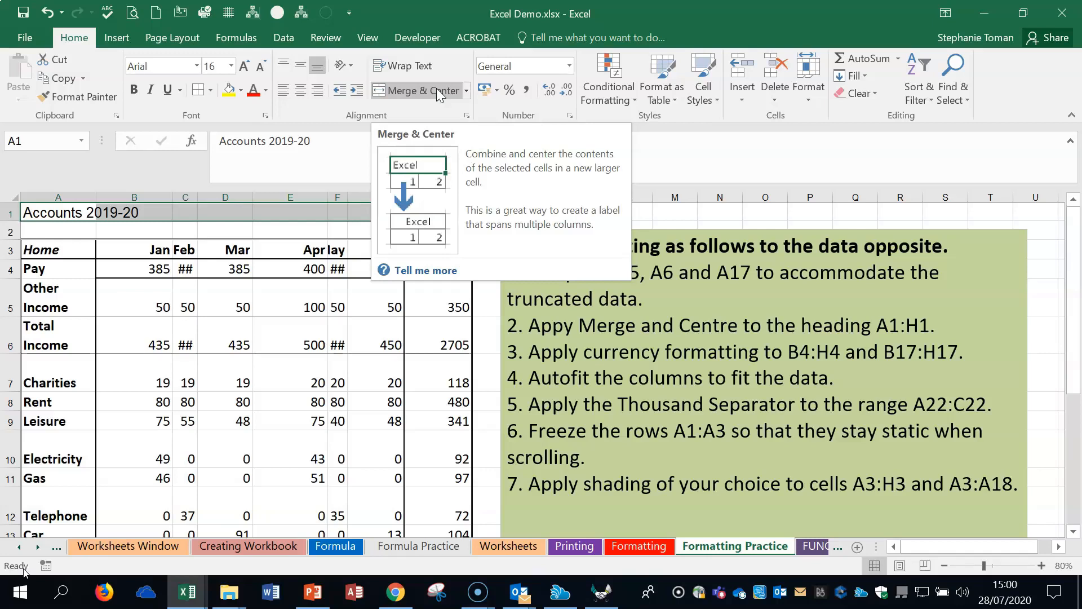
{"action": "left_click_drag", "start_coordinate": [91, 212], "coordinate": [454, 209]}
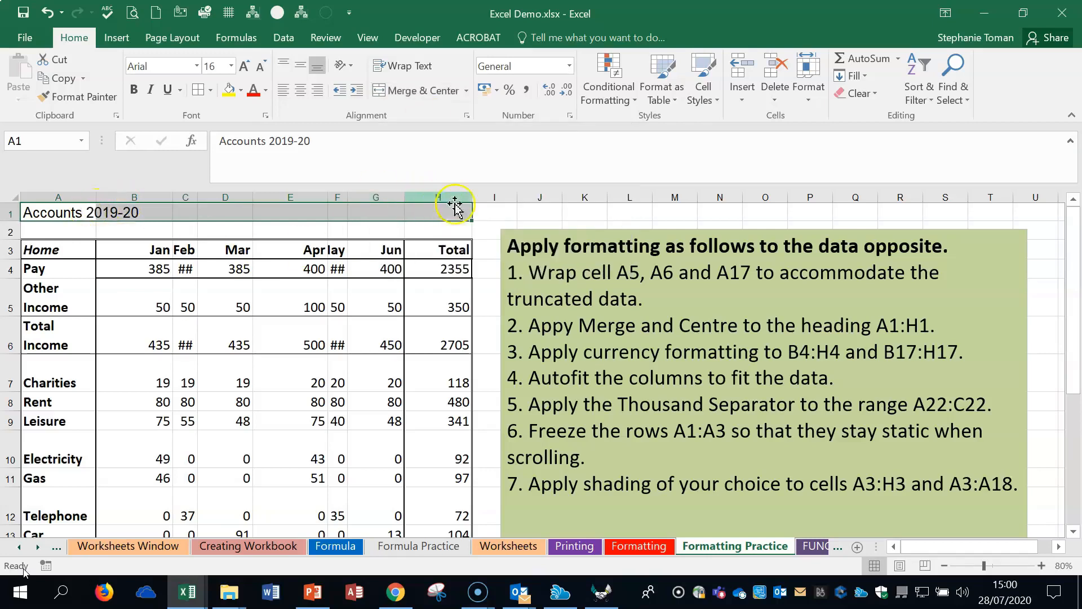
{"action": "left_click", "coordinate": [409, 92]}
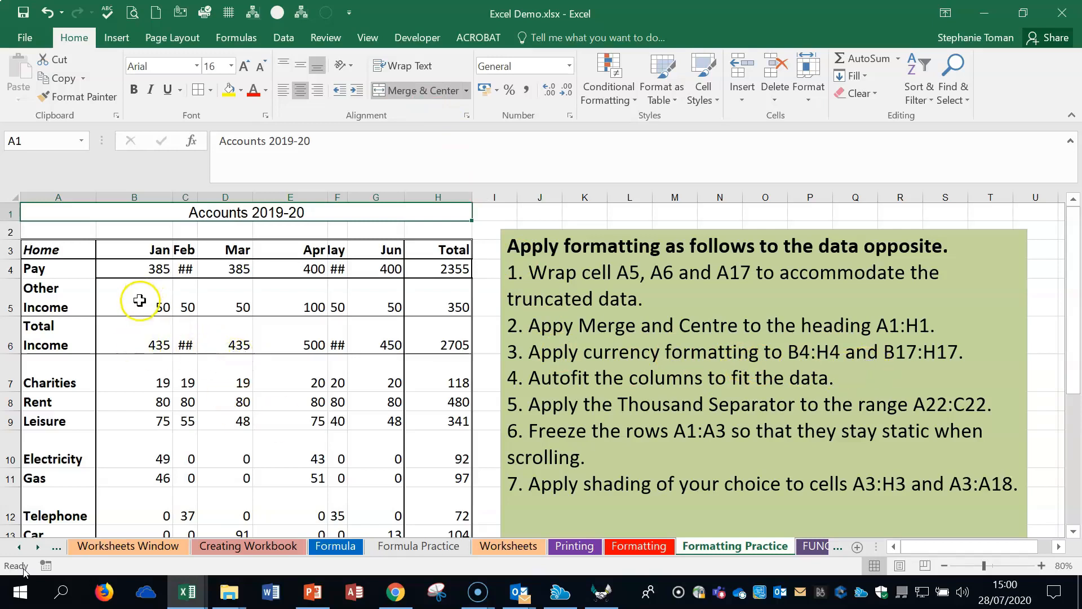
Widen the May column F, and autofit the Feb column C to its data.
{"action": "left_click_drag", "start_coordinate": [150, 269], "coordinate": [360, 269]}
{"action": "left_click_drag", "start_coordinate": [348, 197], "coordinate": [377, 197]}
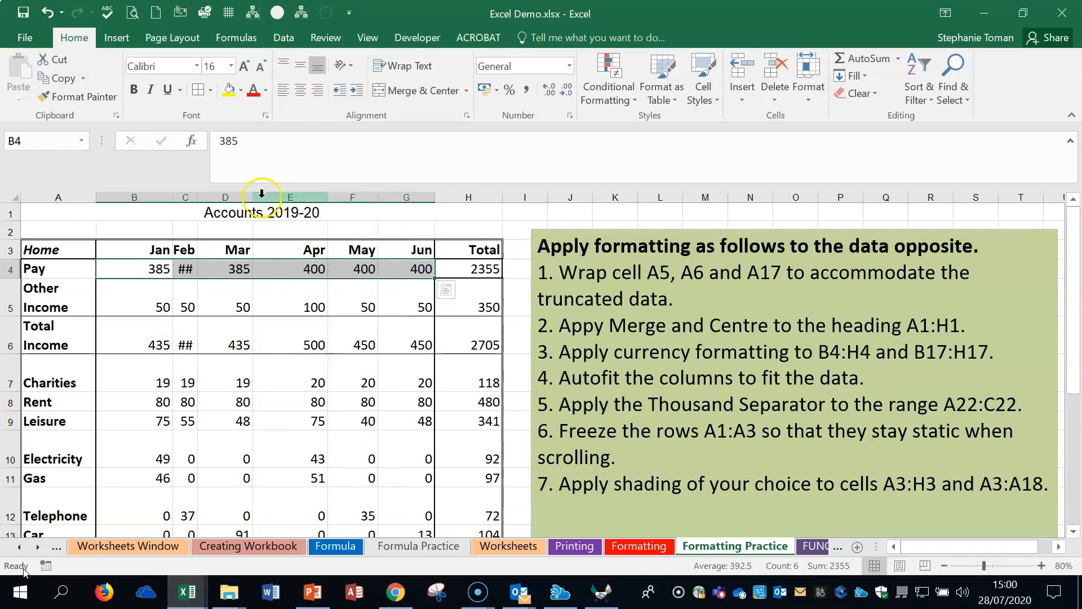
{"action": "double_click", "coordinate": [198, 197]}
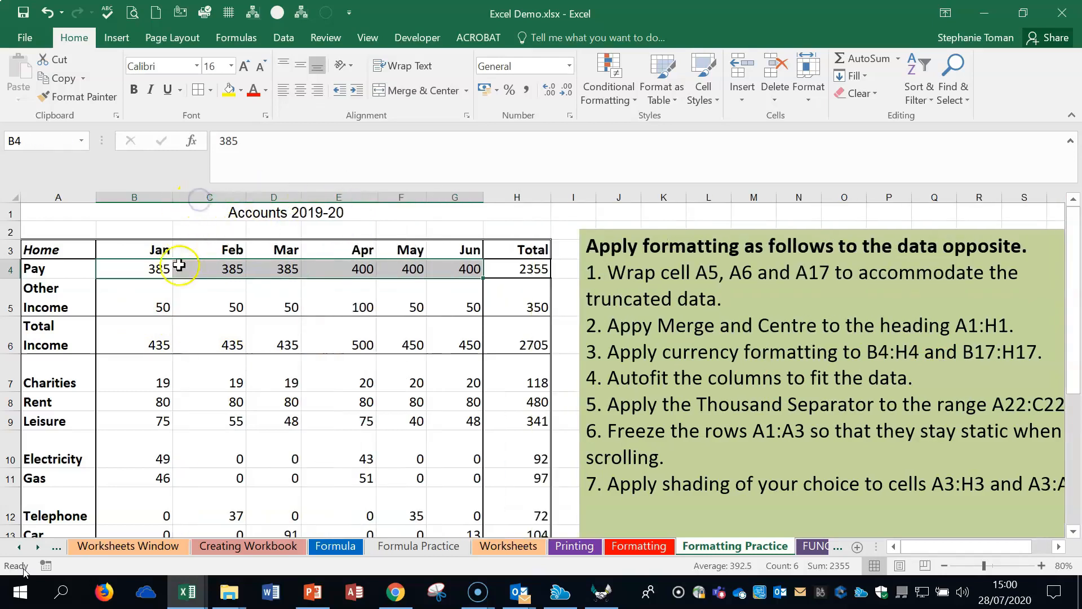
Apply the Currency format to cells B4:B17 in the Jan column.
{"action": "left_click_drag", "start_coordinate": [140, 268], "coordinate": [474, 271]}
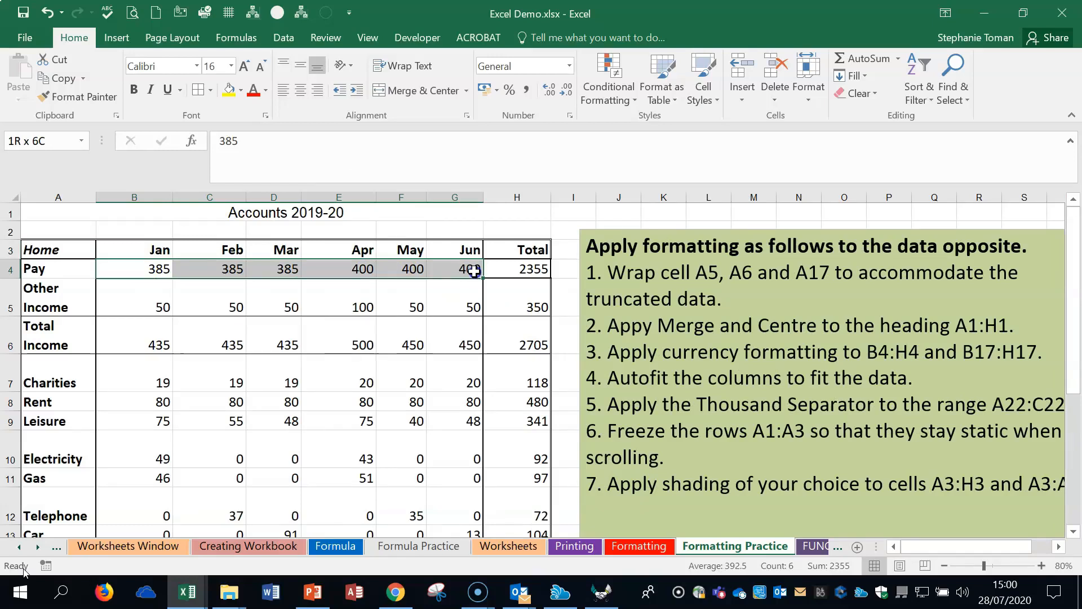
{"action": "left_click_drag", "start_coordinate": [474, 271], "coordinate": [150, 460]}
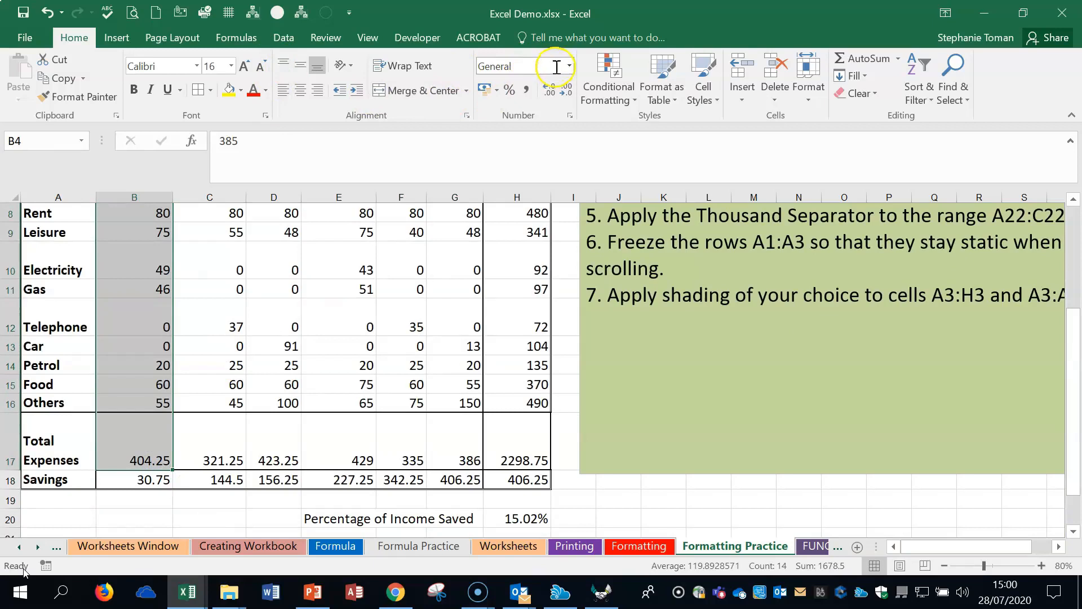
{"action": "left_click", "coordinate": [568, 66]}
{"action": "left_click", "coordinate": [555, 159]}
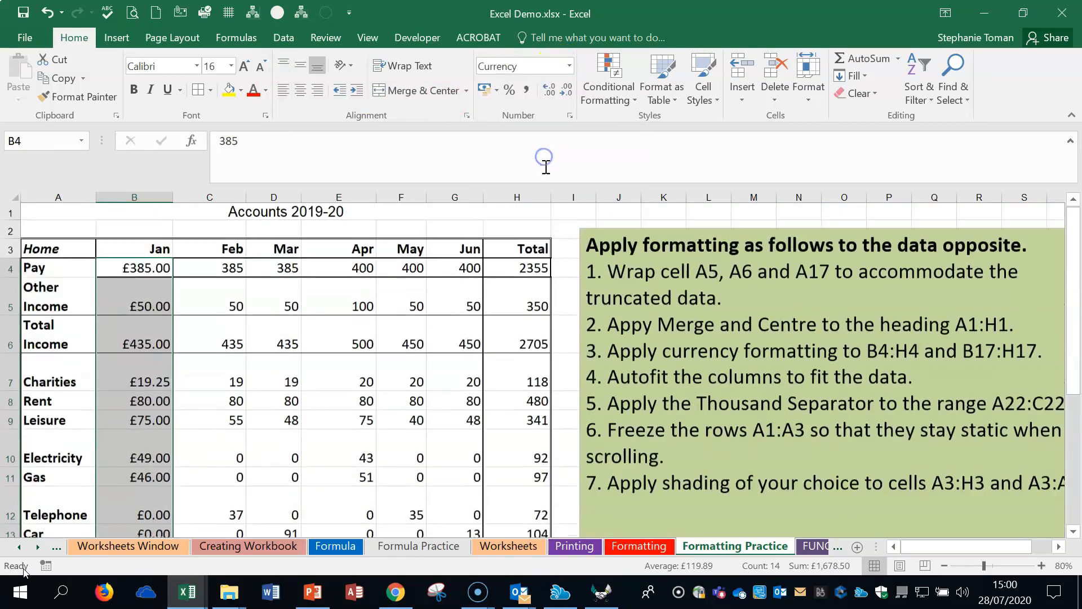
Narrow columns A and B, and autofit each one to its data.
{"action": "left_click", "coordinate": [939, 391]}
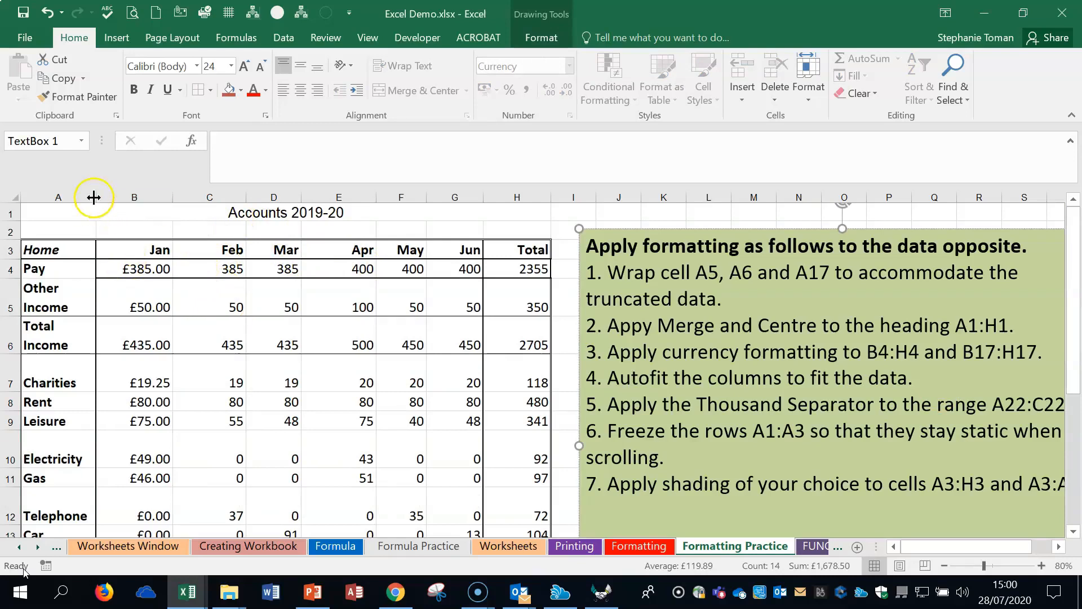
{"action": "left_click_drag", "start_coordinate": [96, 196], "coordinate": [61, 197]}
{"action": "double_click", "coordinate": [62, 197]}
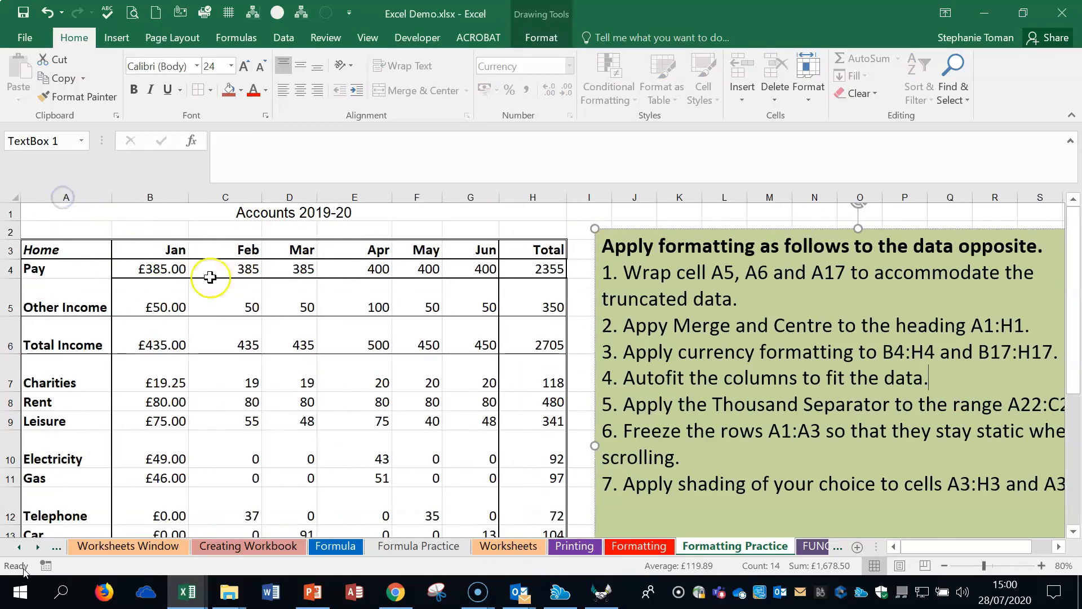
{"action": "left_click_drag", "start_coordinate": [189, 197], "coordinate": [144, 194]}
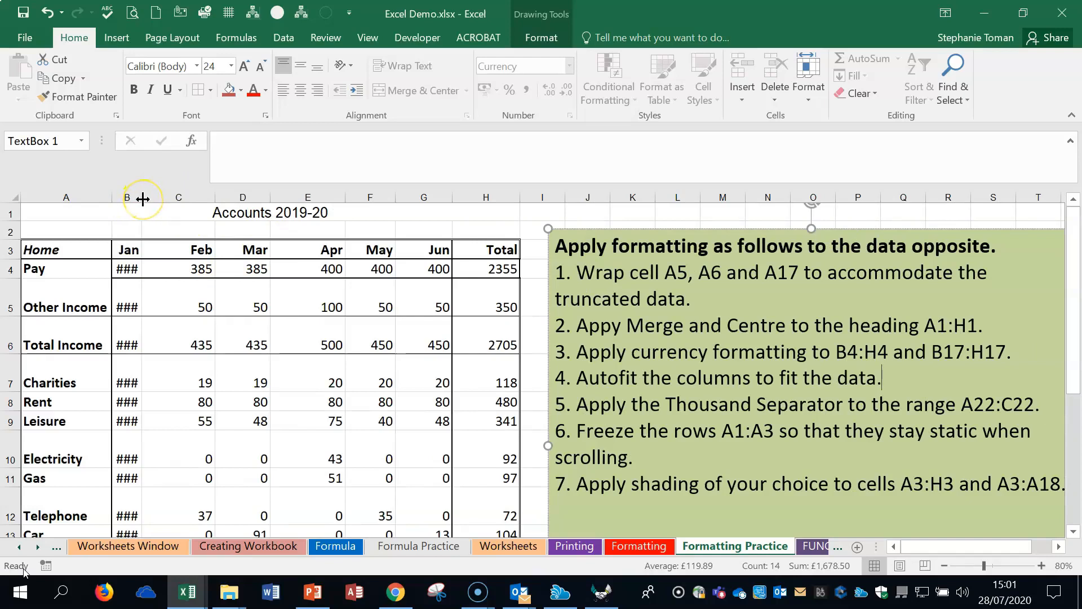
{"action": "double_click", "coordinate": [143, 198]}
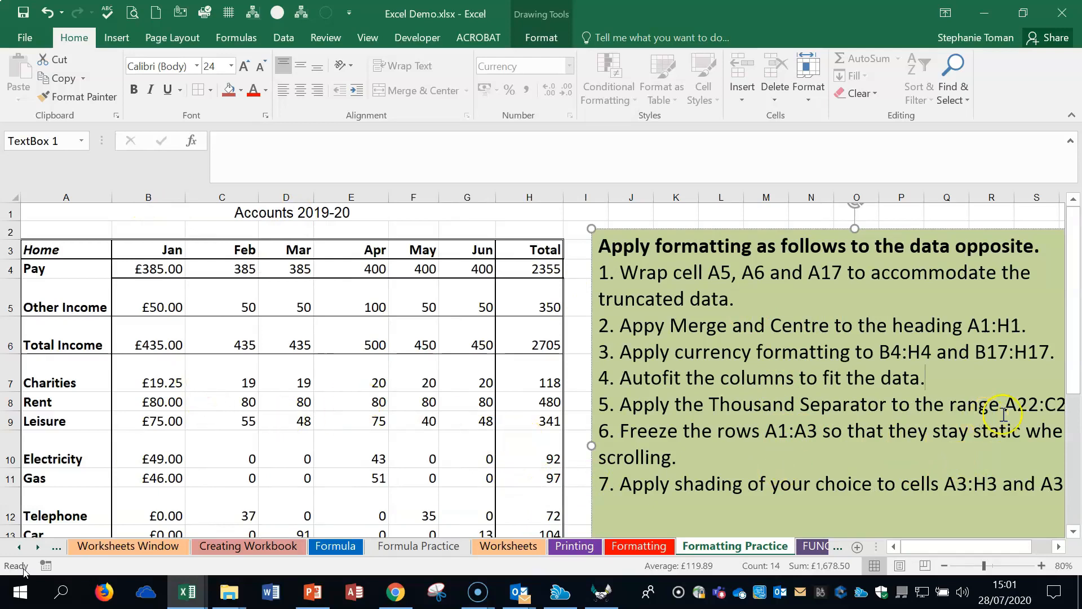
Apply the comma style to cells A22:C22, reset them to General, and apply the comma style again.
{"action": "scroll", "coordinate": [325, 439], "scroll_direction": "down", "scroll_amount": 2}
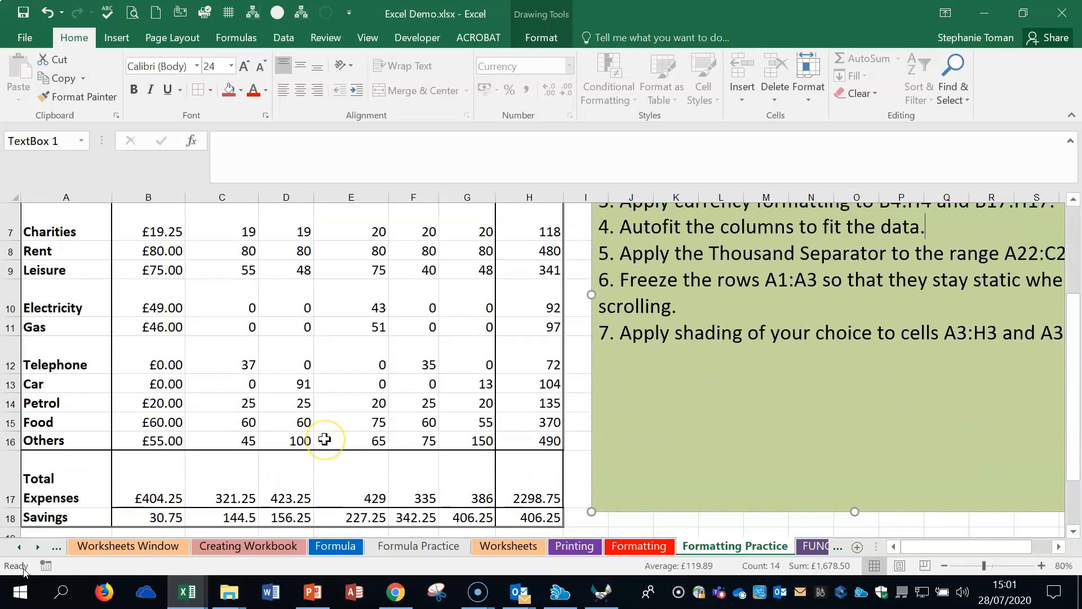
{"action": "scroll", "coordinate": [325, 439], "scroll_direction": "down", "scroll_amount": 1}
{"action": "left_click_drag", "start_coordinate": [68, 514], "coordinate": [217, 516]}
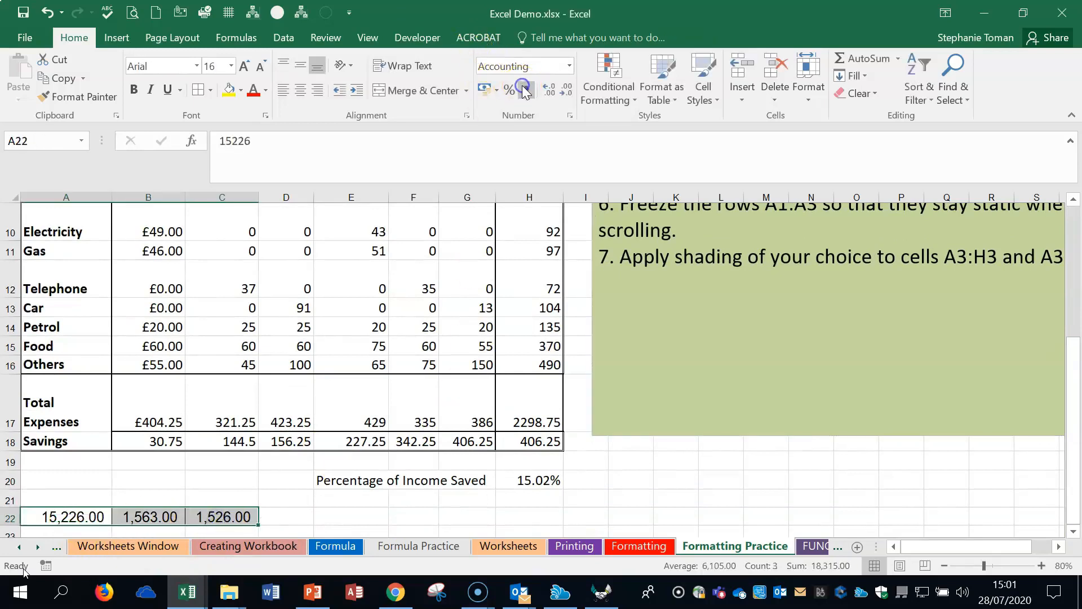
{"action": "left_click", "coordinate": [569, 67]}
{"action": "left_click", "coordinate": [541, 89]}
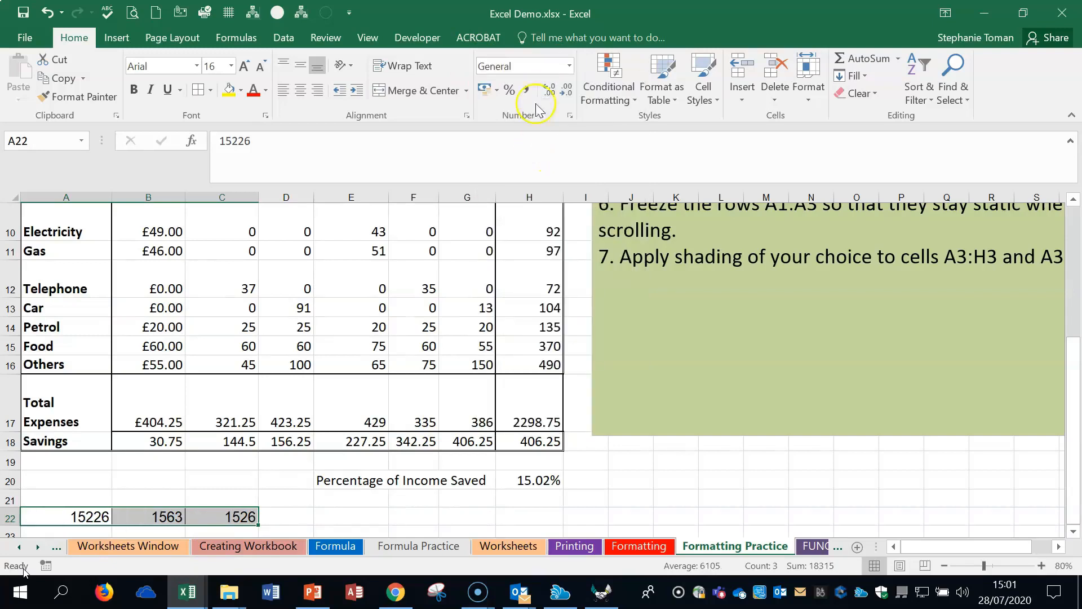
{"action": "left_click", "coordinate": [526, 91]}
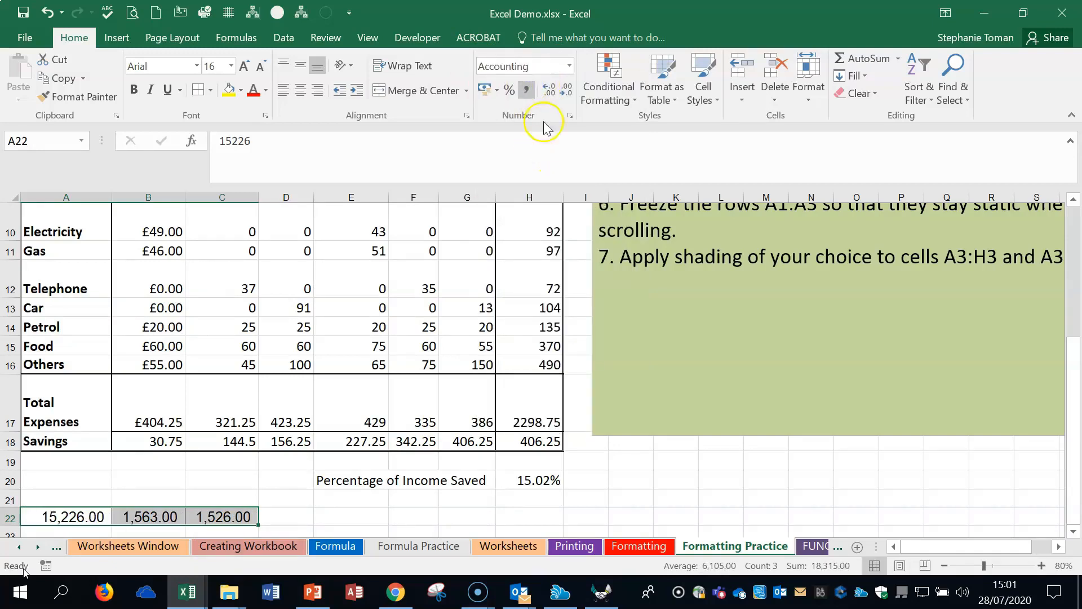
Try to freeze rows 1 to 3 above the Pay row using Freeze Panes, and check by scrolling the sheet.
{"action": "left_click", "coordinate": [874, 349]}
{"action": "scroll", "coordinate": [875, 350], "scroll_direction": "up", "scroll_amount": 3}
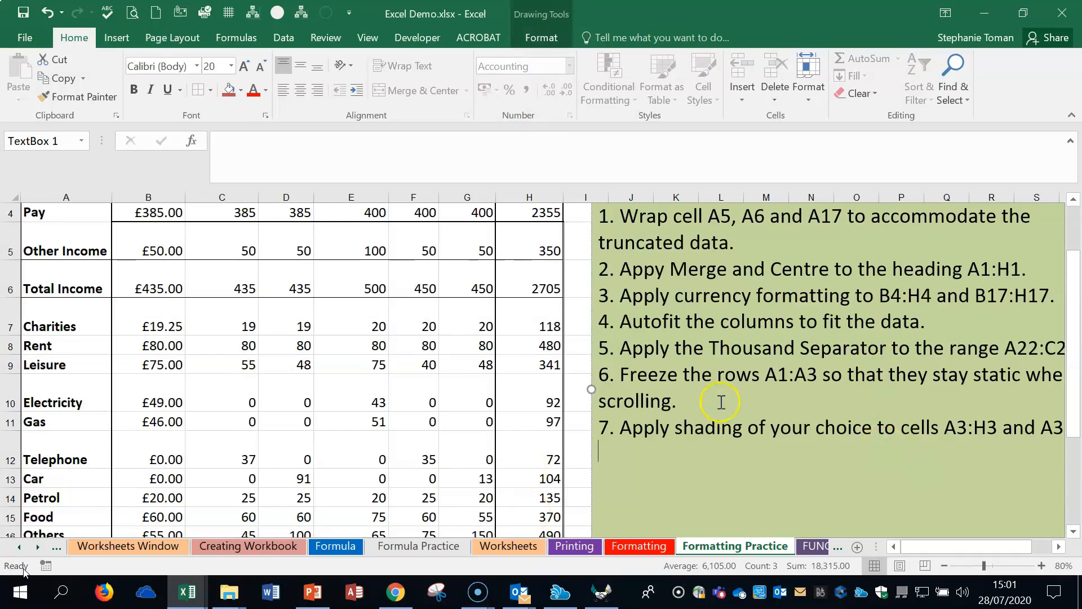
{"action": "scroll", "coordinate": [761, 423], "scroll_direction": "up", "scroll_amount": 1}
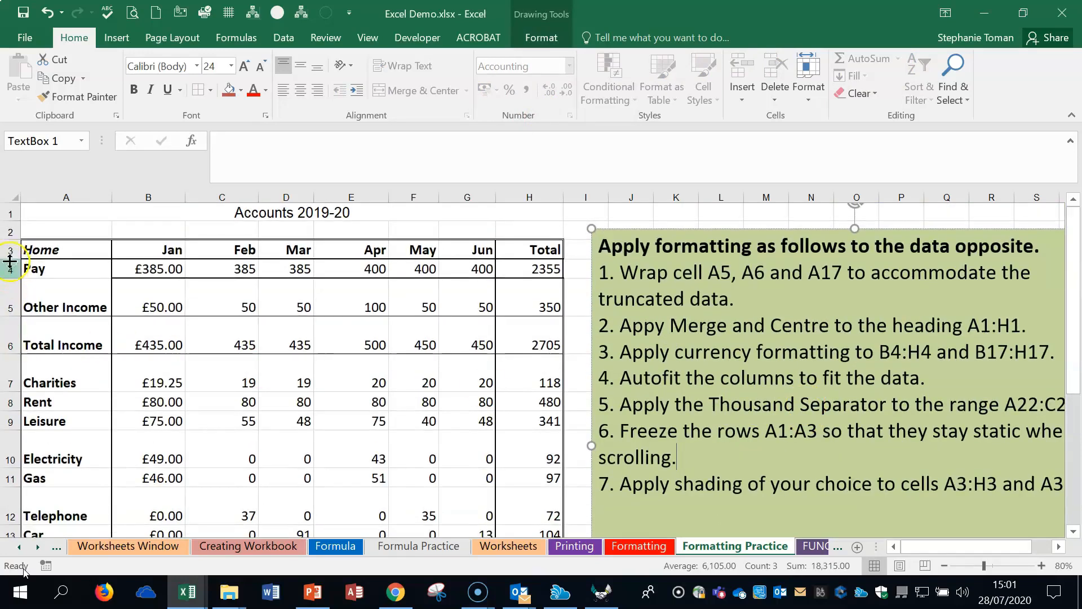
{"action": "left_click", "coordinate": [11, 268]}
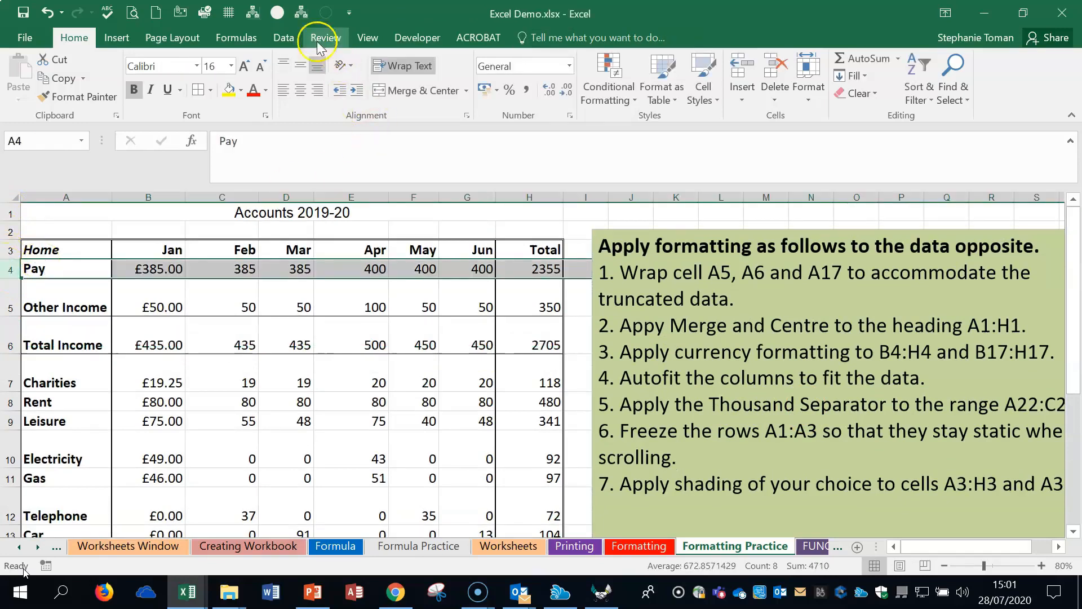
{"action": "left_click", "coordinate": [369, 38]}
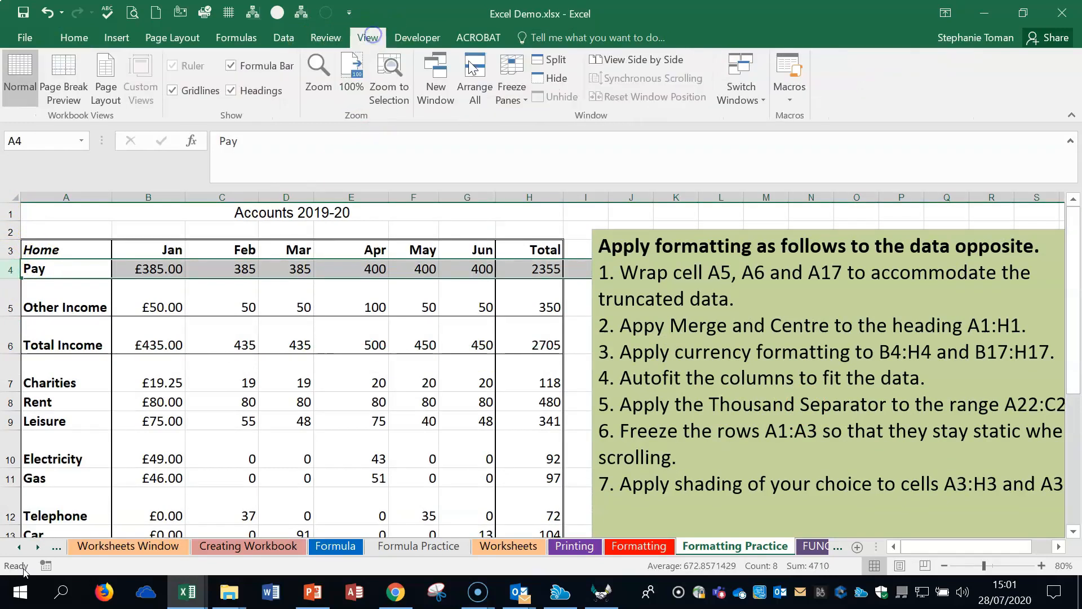
{"action": "left_click", "coordinate": [511, 85]}
{"action": "left_click", "coordinate": [550, 125]}
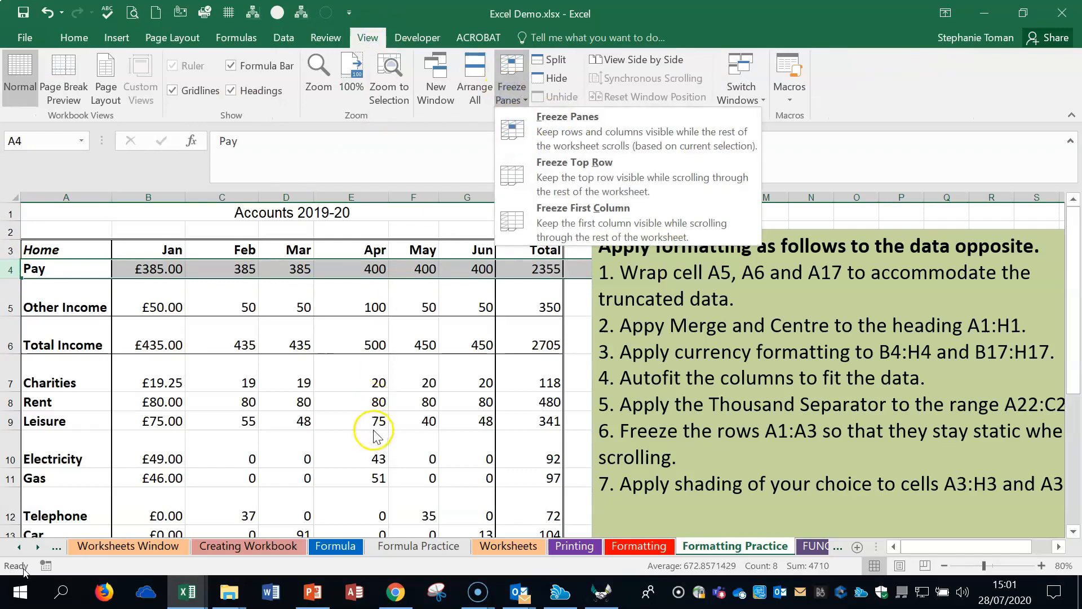
{"action": "scroll", "coordinate": [388, 414], "scroll_direction": "down", "scroll_amount": 2}
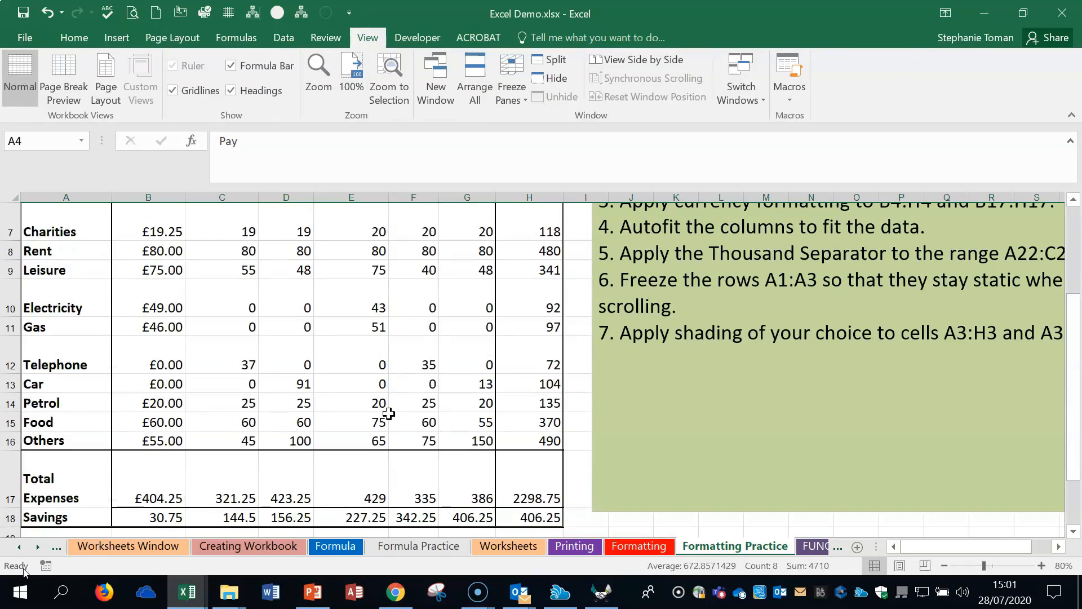
{"action": "scroll", "coordinate": [203, 242], "scroll_direction": "up", "scroll_amount": 2}
Shade the header cells A3:H3 with the standard light blue fill colour.
{"action": "left_click_drag", "start_coordinate": [48, 250], "coordinate": [541, 251]}
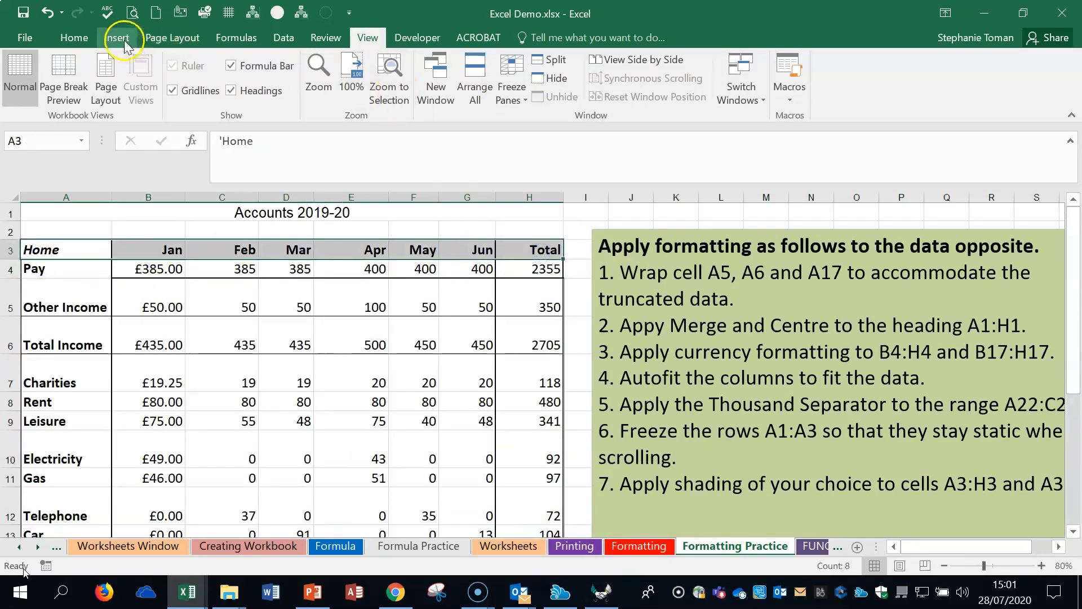
{"action": "left_click", "coordinate": [76, 35]}
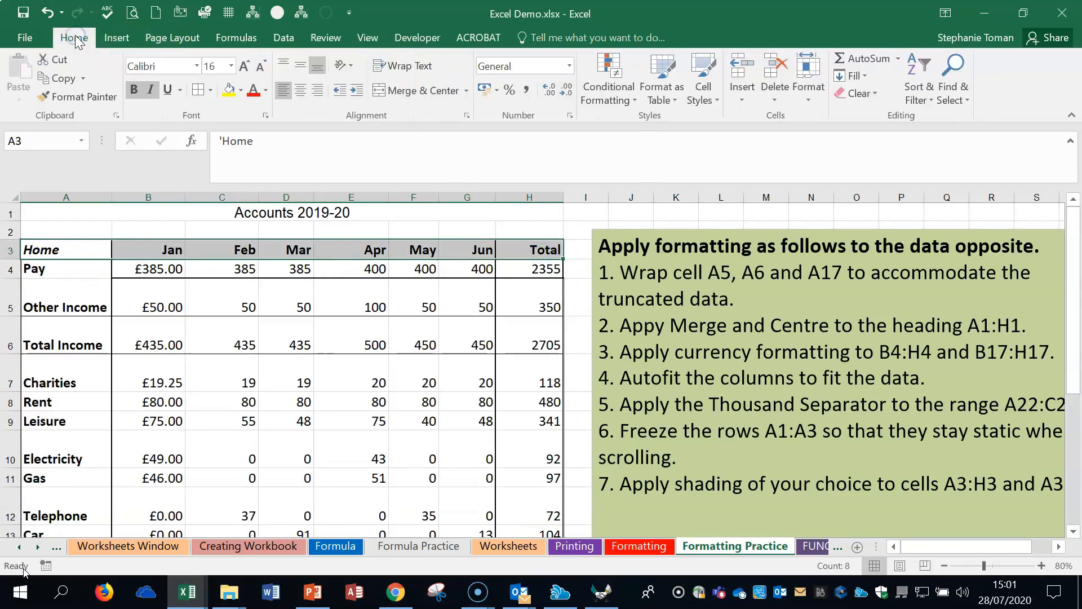
{"action": "left_click", "coordinate": [241, 92]}
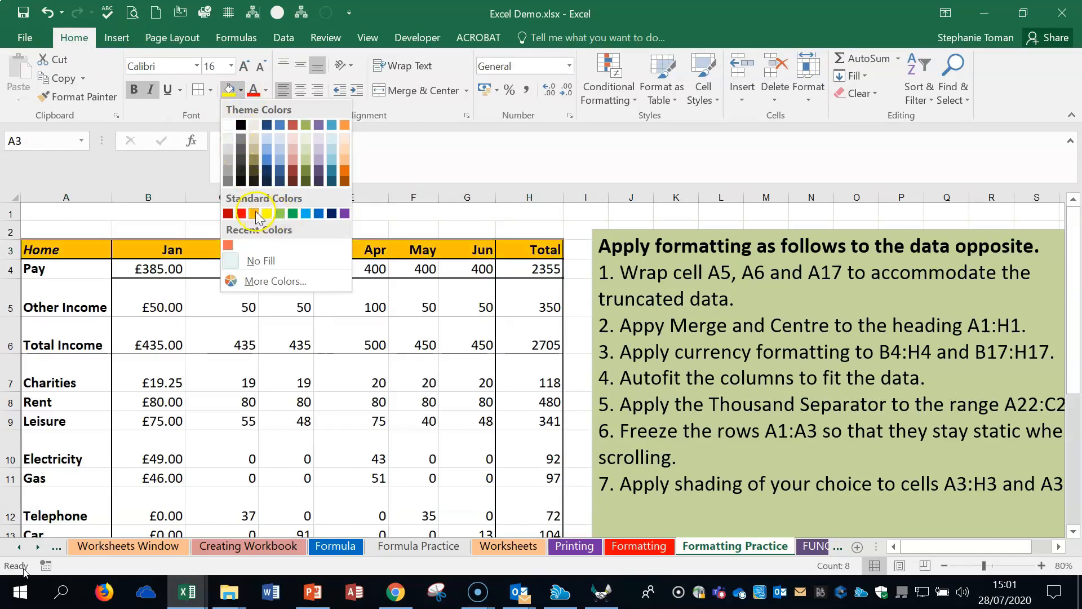
{"action": "left_click", "coordinate": [305, 213]}
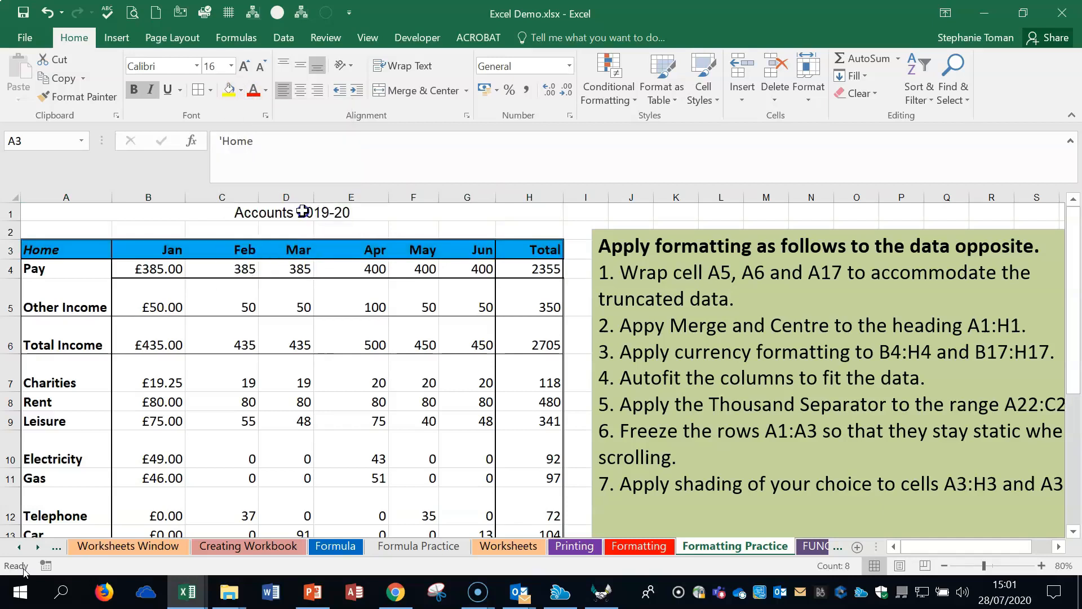
{"action": "left_click", "coordinate": [362, 321]}
{"action": "left_click", "coordinate": [919, 431]}
{"action": "scroll", "coordinate": [836, 517], "scroll_direction": "down", "scroll_amount": 1}
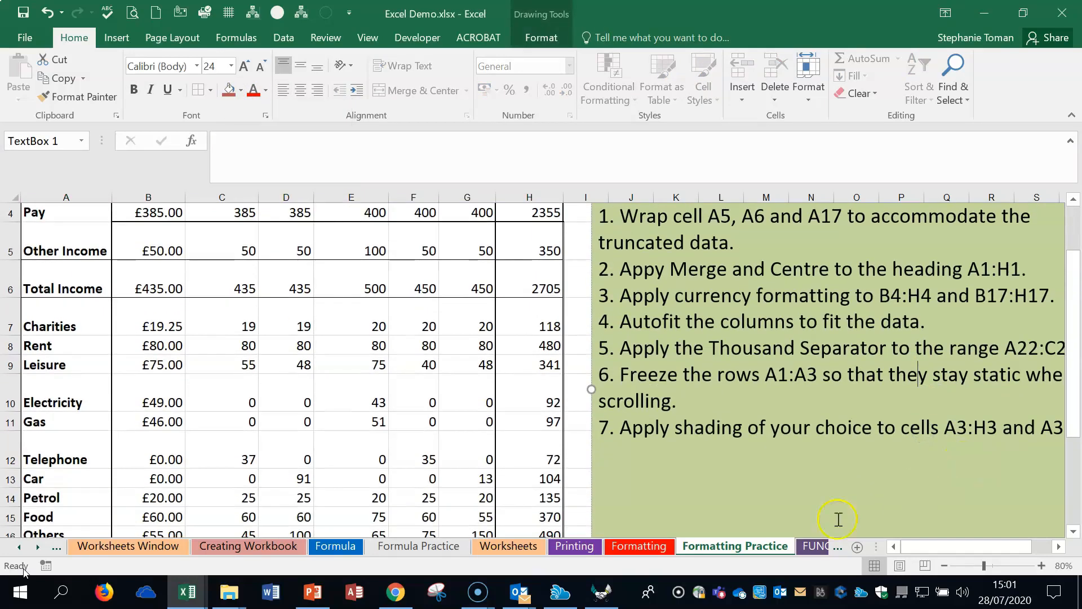